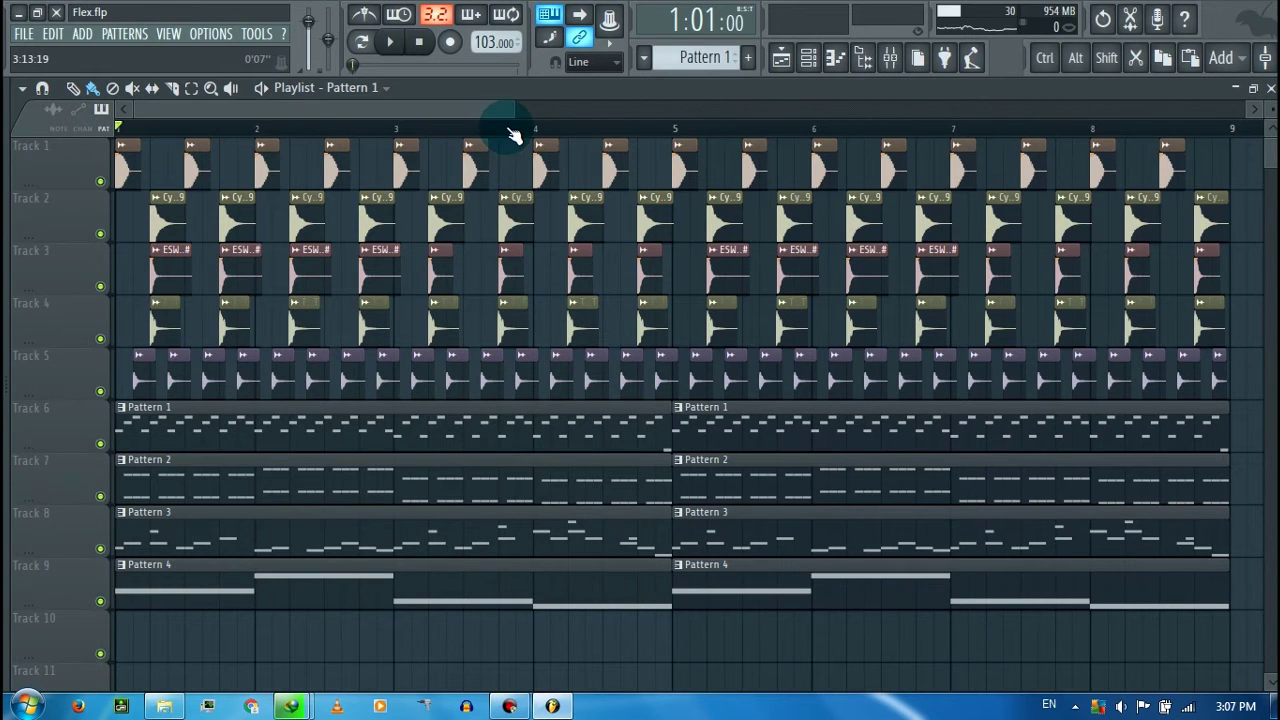
Step: Mute Track 8 with the Pattern 3 clips in the playlist and play the arrangement without it
left_click_drag(510, 114, 500, 140)
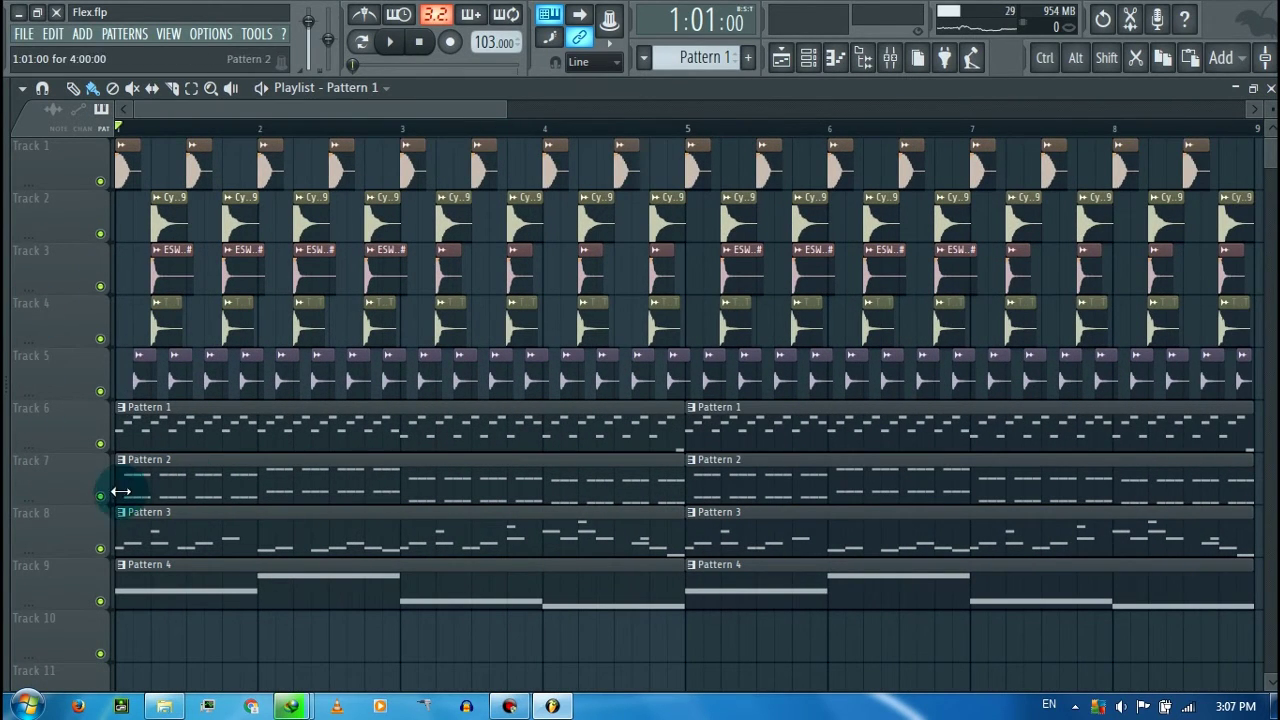
left_click(101, 548)
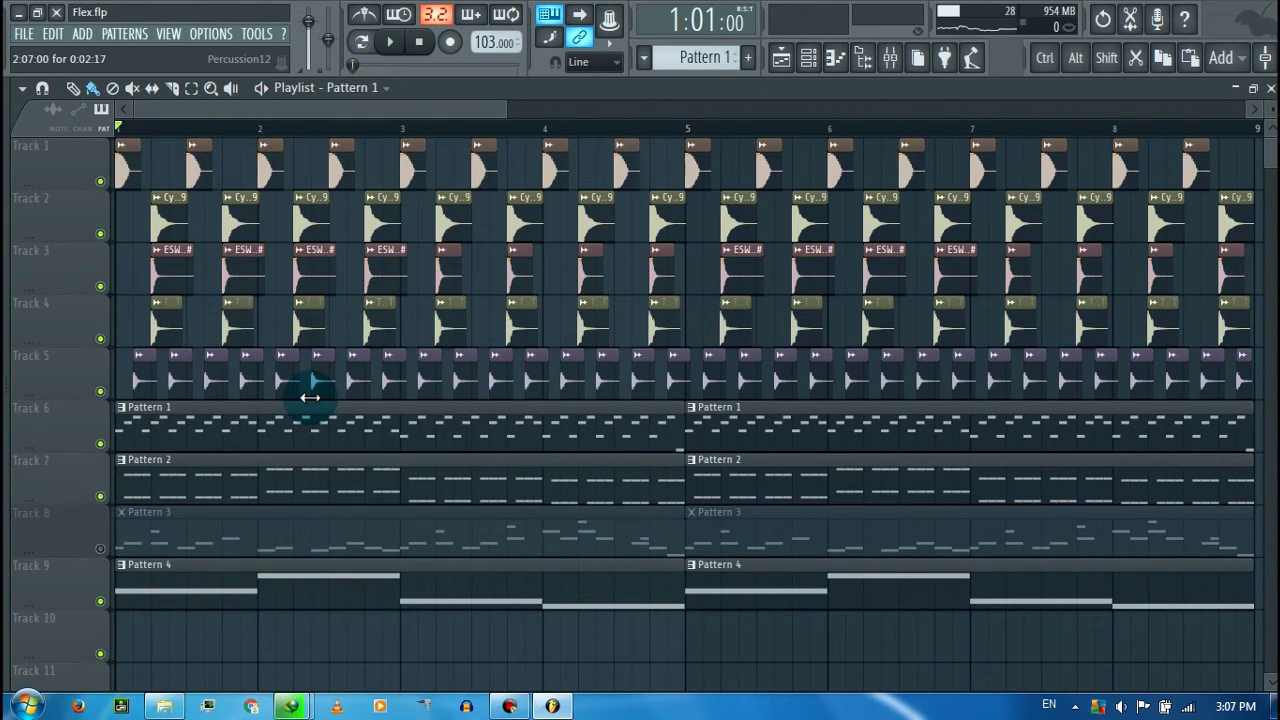
key("space")
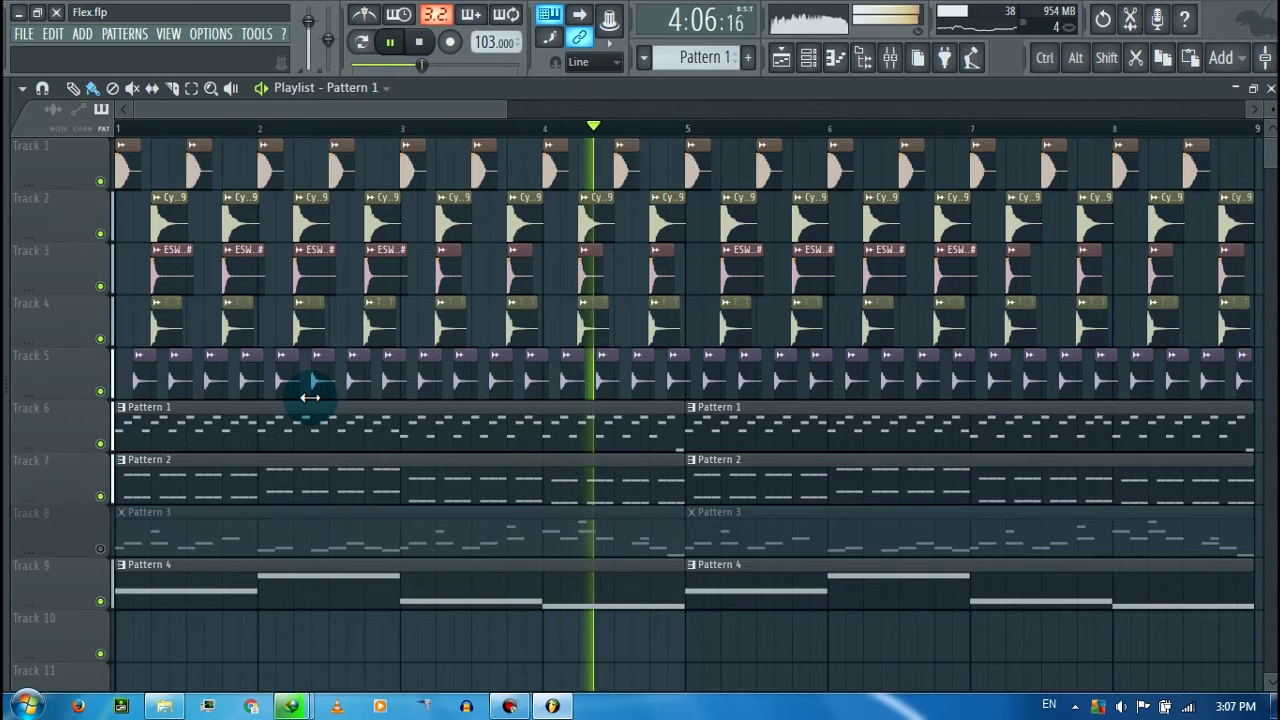
key("space")
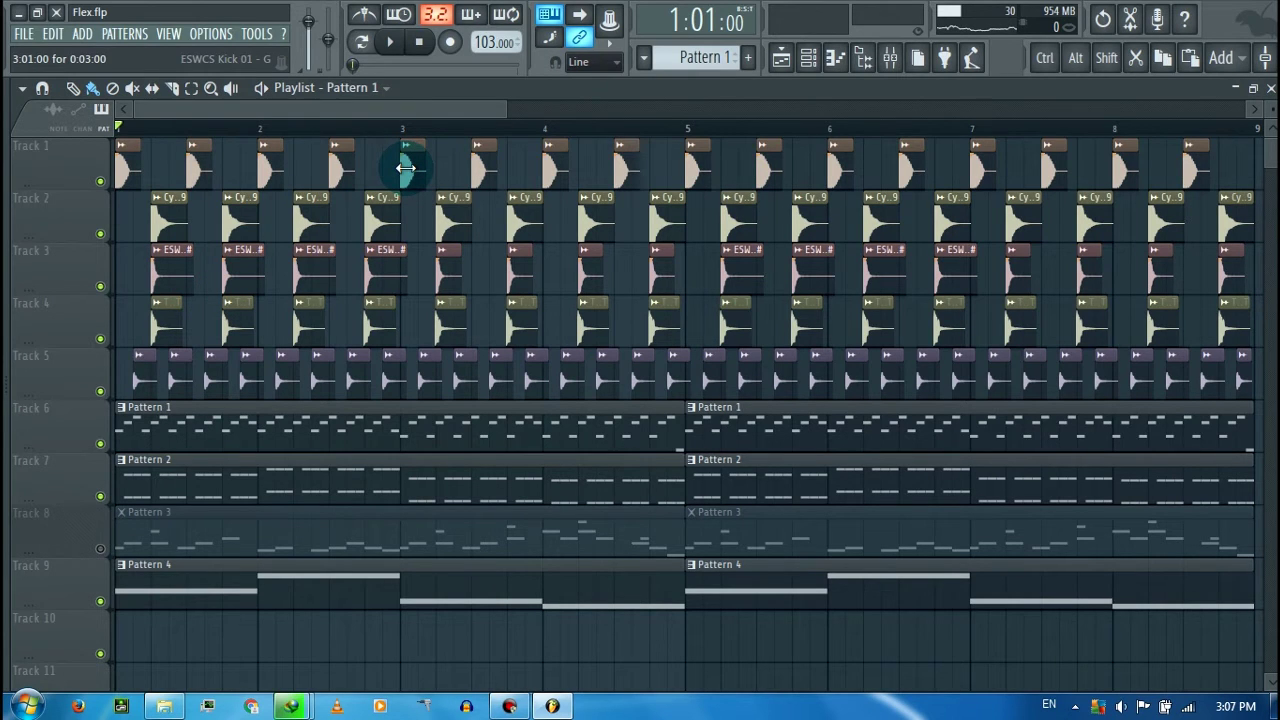
Step: Open the channel rack and make Pattern 3 the active pattern
left_click(810, 58)
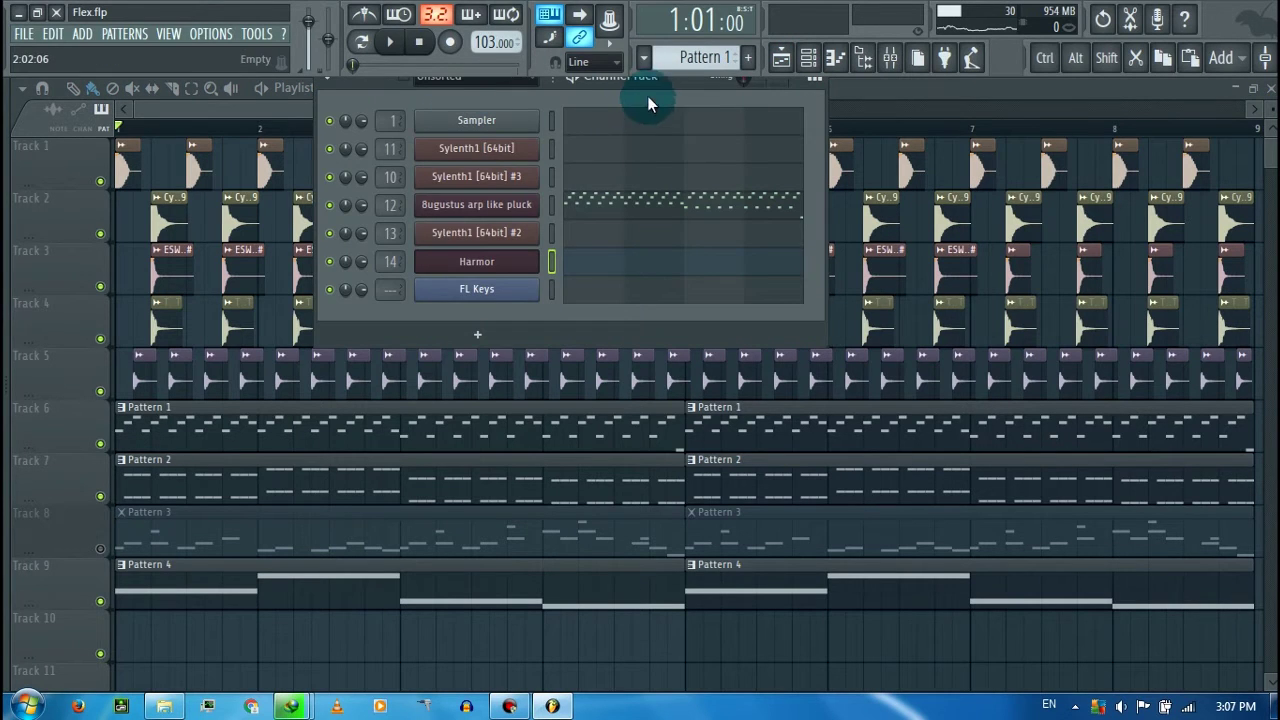
left_click_drag(647, 95, 651, 157)
scroll(665, 57, "down", 2)
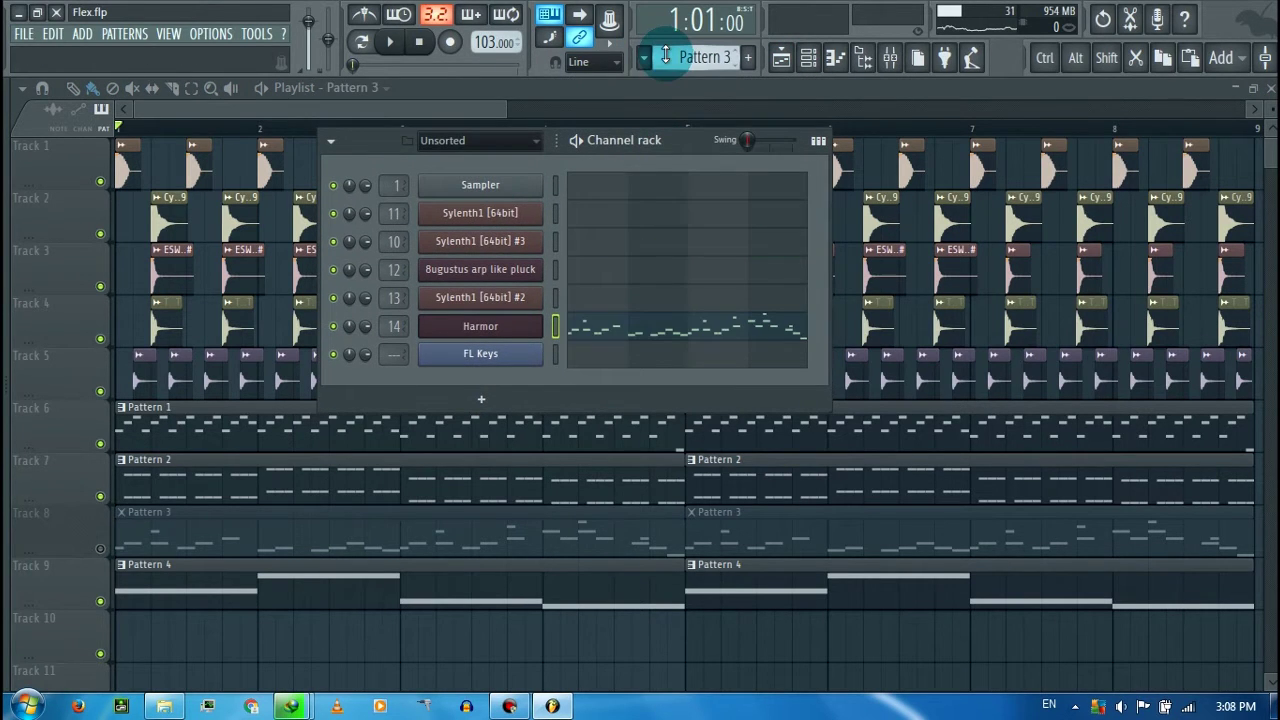
left_click_drag(655, 142, 724, 125)
Step: Filter the channel rack to Audio, open the ND_Female Vox _Low_ E sample and audition its waveform
left_click(522, 126)
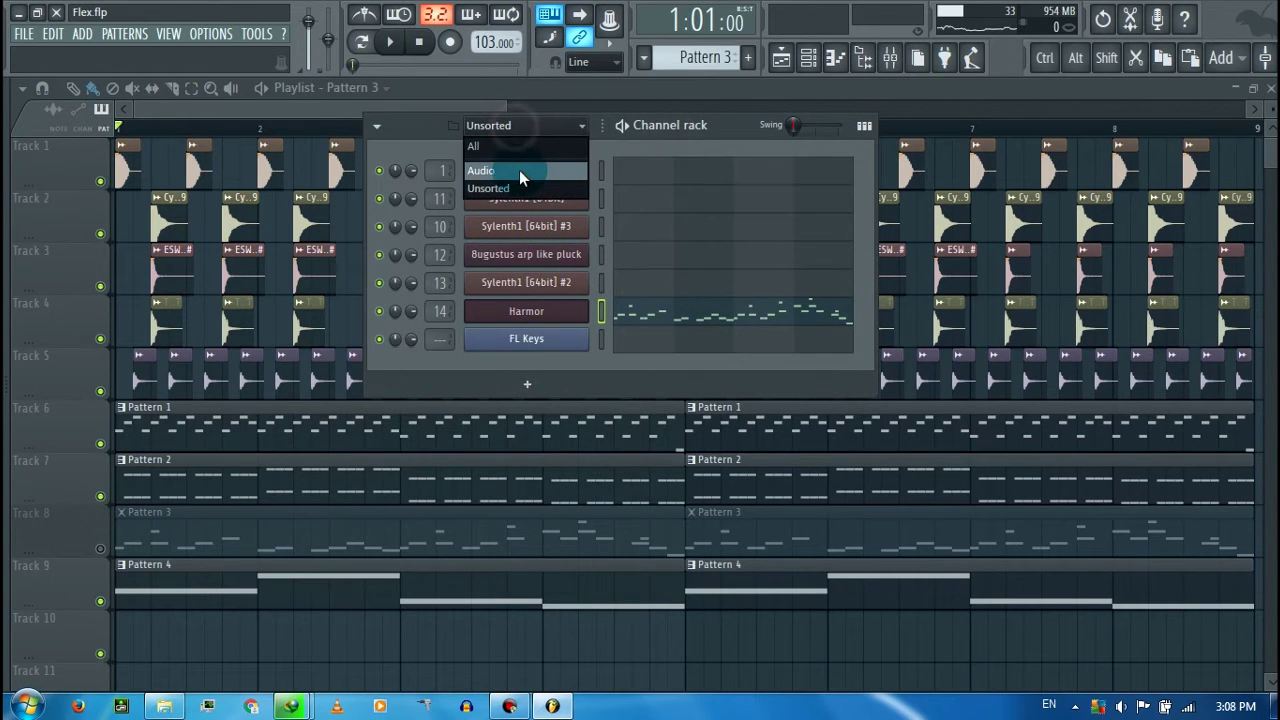
left_click(519, 170)
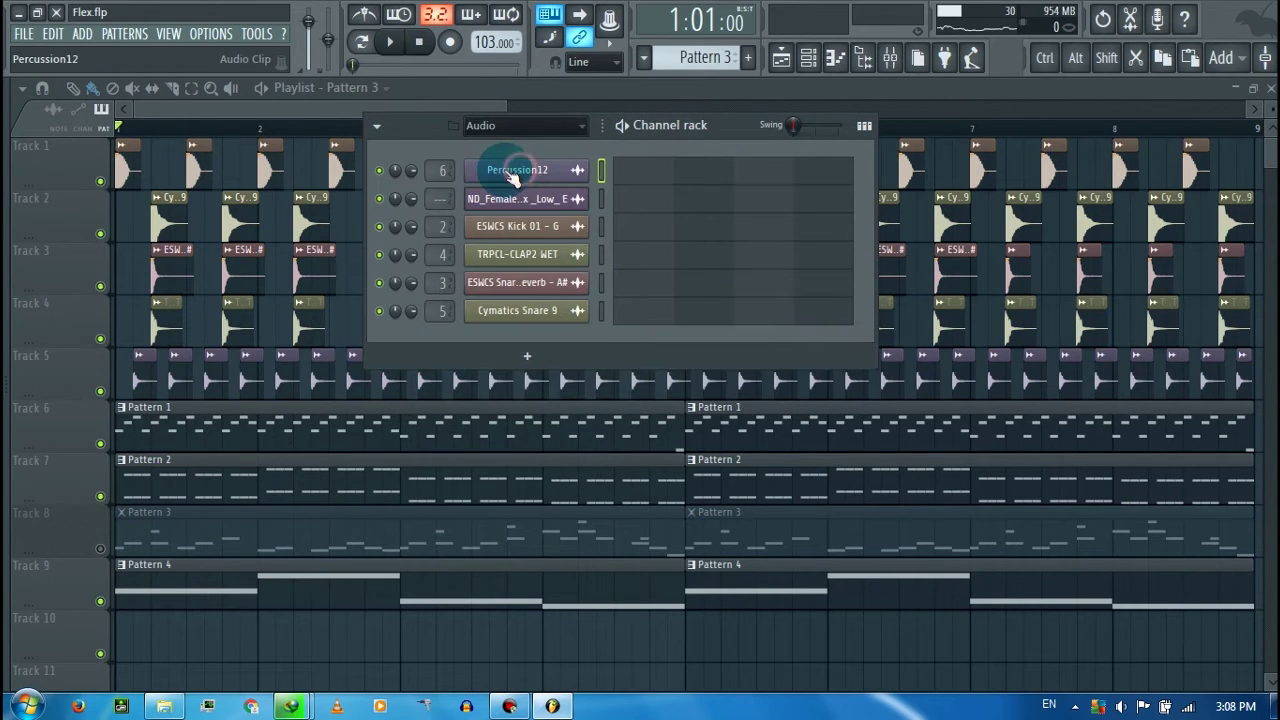
left_click(560, 205)
left_click_drag(576, 545, 578, 548)
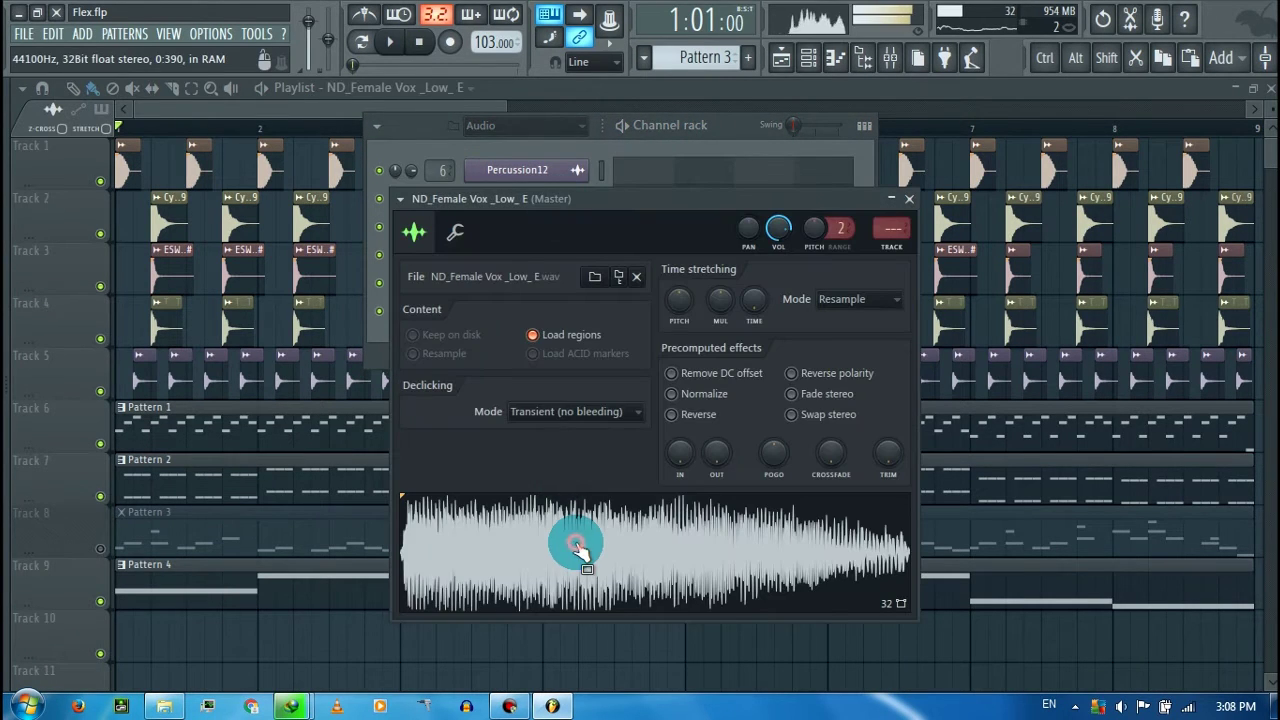
Step: Filter the channel rack back to Unsorted and open the Harmor instrument
left_click(523, 145)
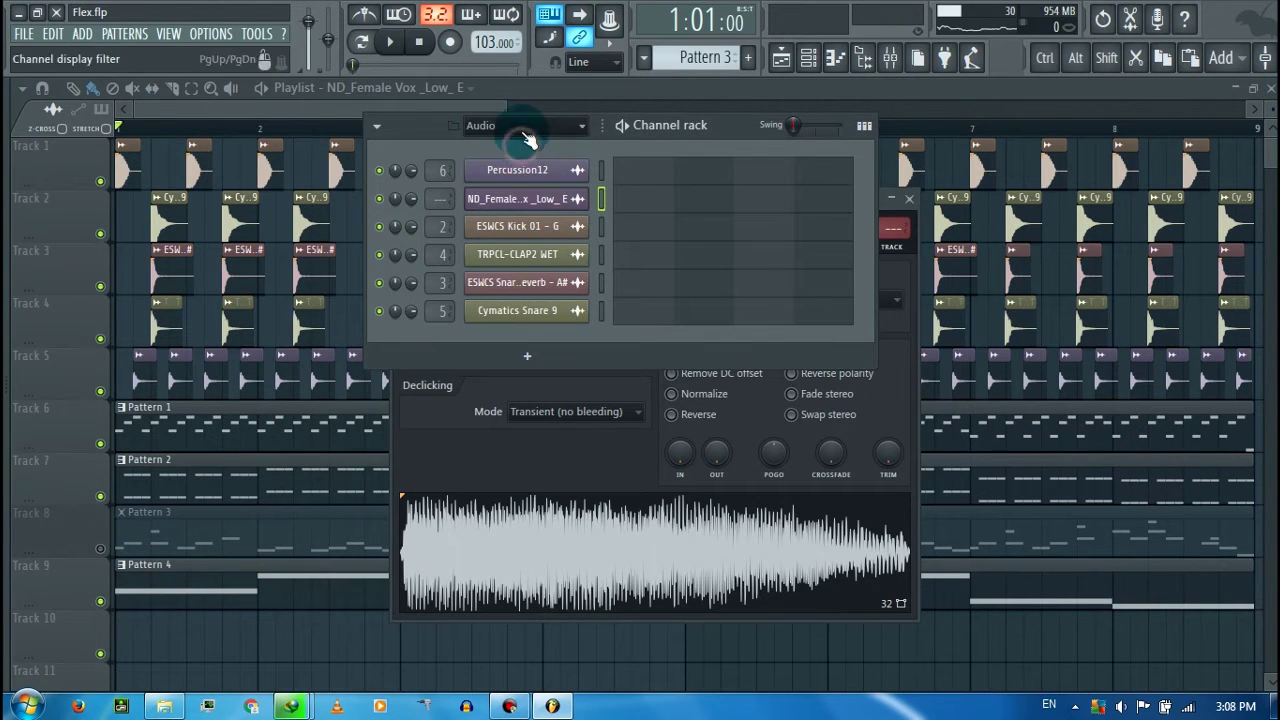
left_click(522, 126)
left_click(529, 185)
left_click(565, 313)
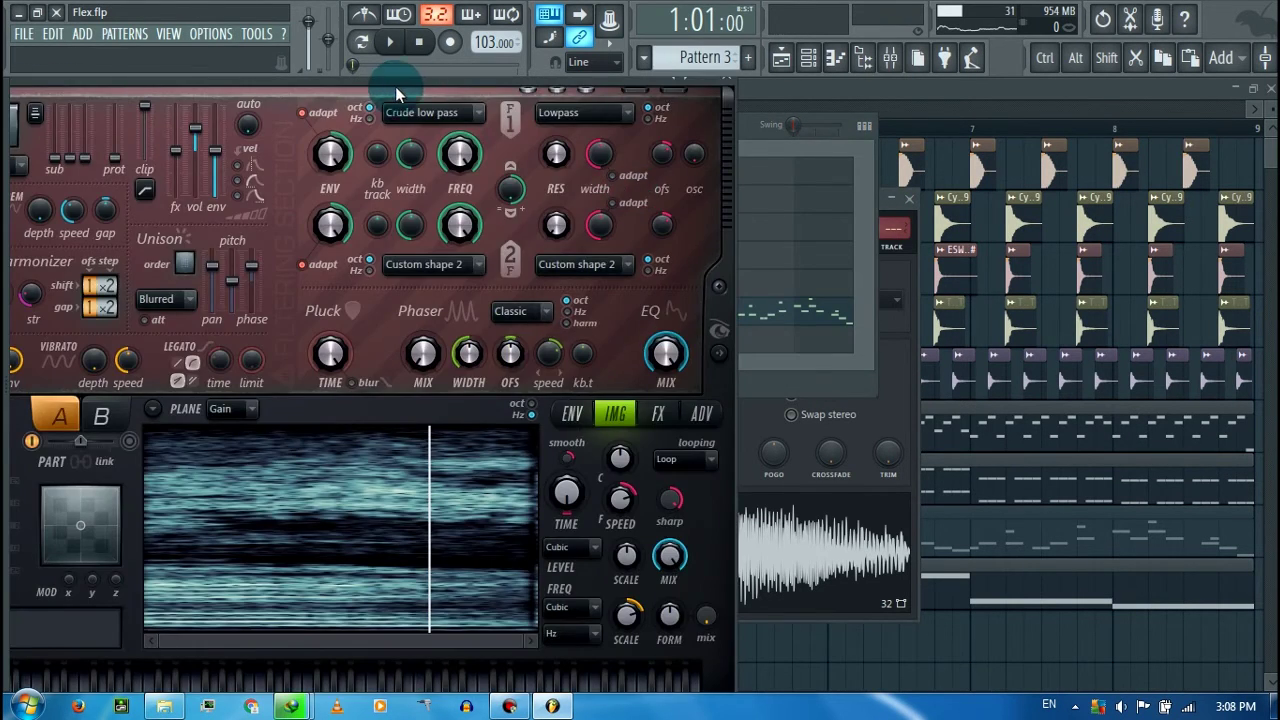
left_click_drag(395, 86, 301, 89)
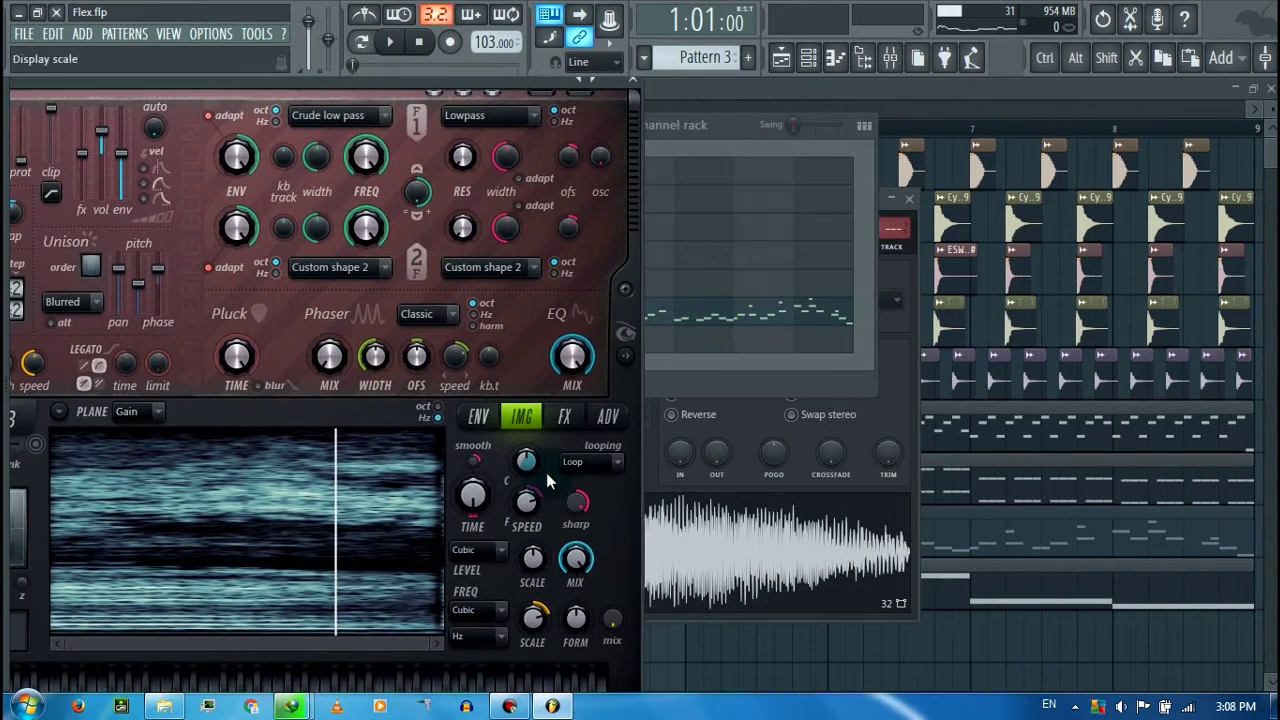
Step: Examine Harmor's ENV and IMG sections and bring the female vox sample forward beside the image
left_click(478, 417)
left_click(521, 417)
left_click(478, 417)
left_click(516, 412)
left_click_drag(734, 530, 332, 496)
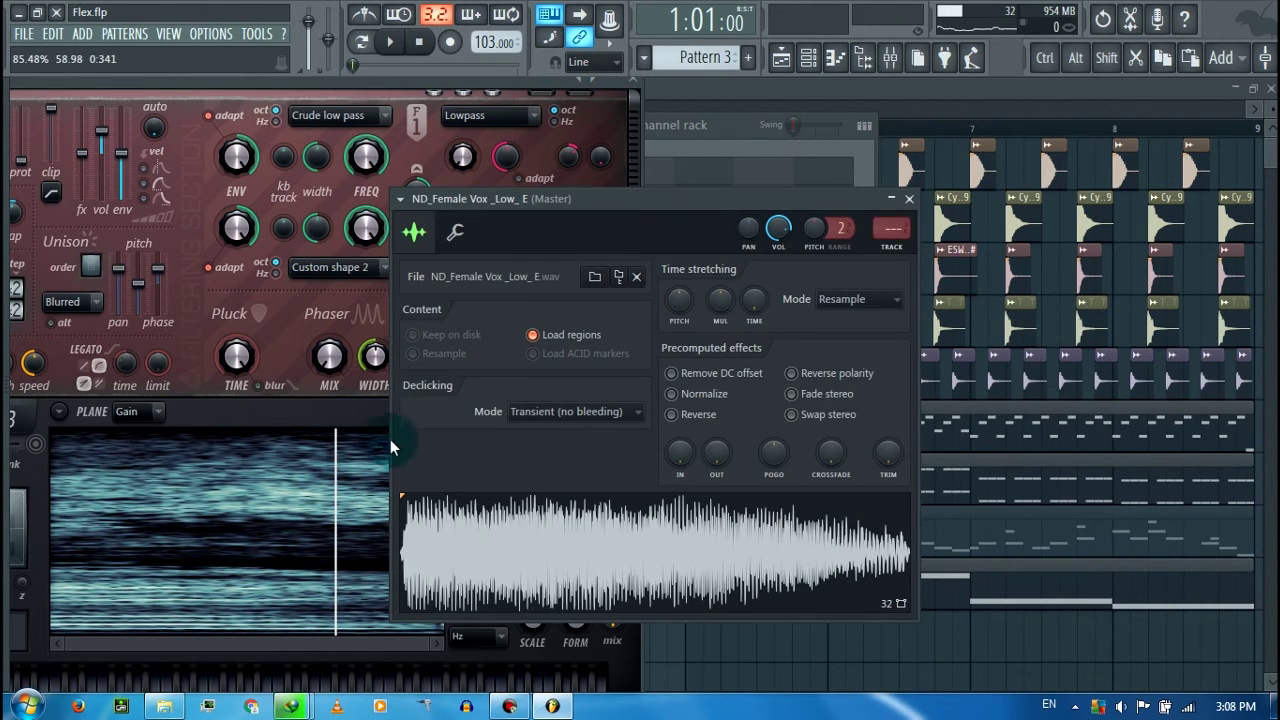
Step: Audition a note on the Harmor channel and examine the effects chain on its mixer track
left_click(731, 137)
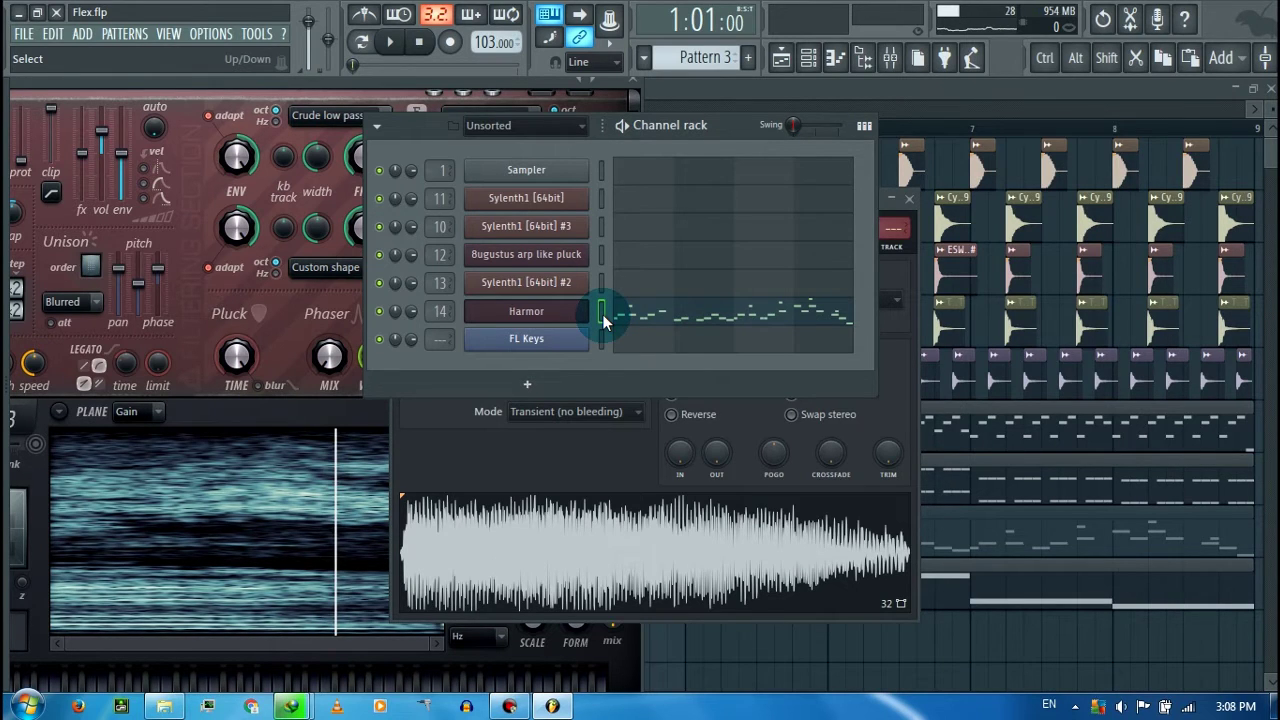
key("w")
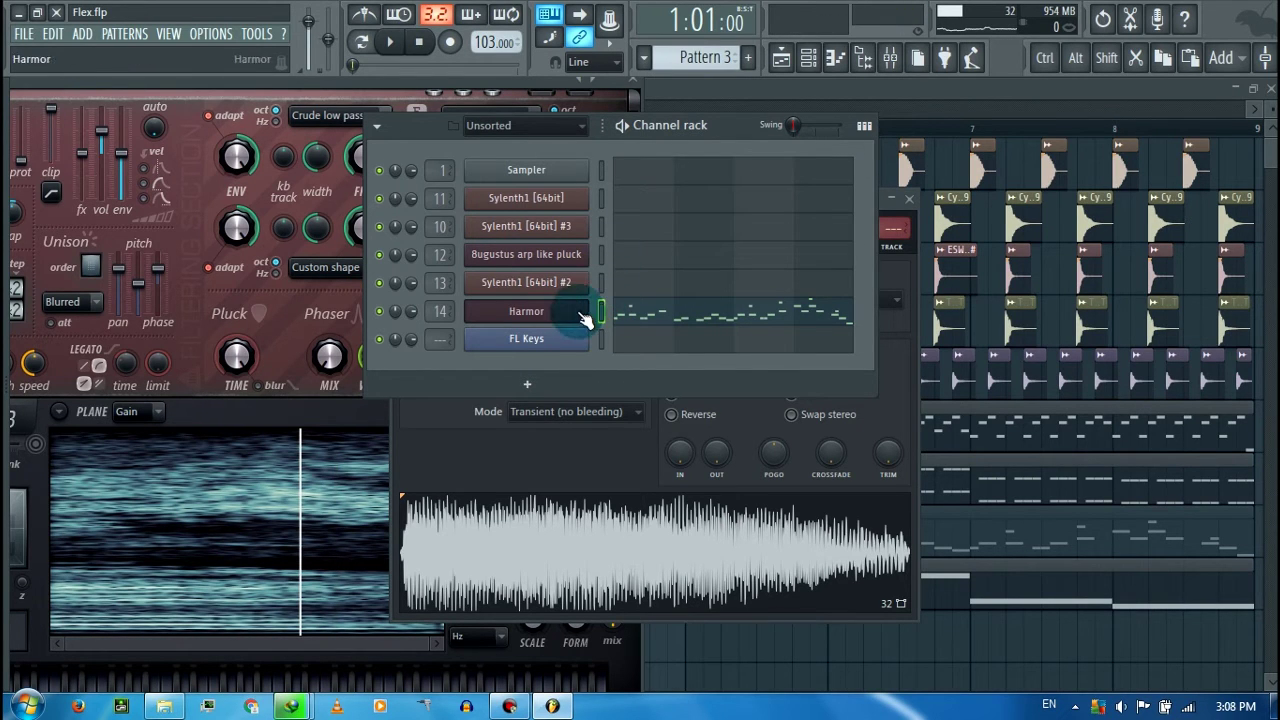
left_click(886, 60)
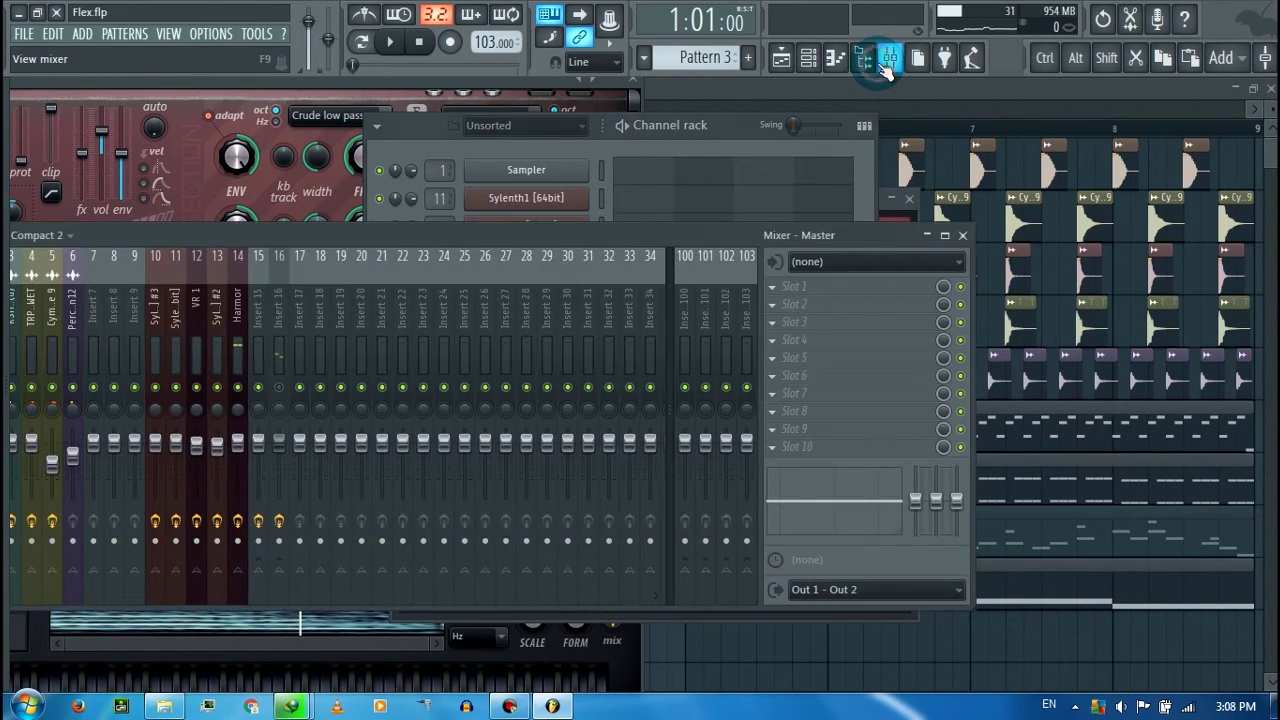
left_click(237, 345)
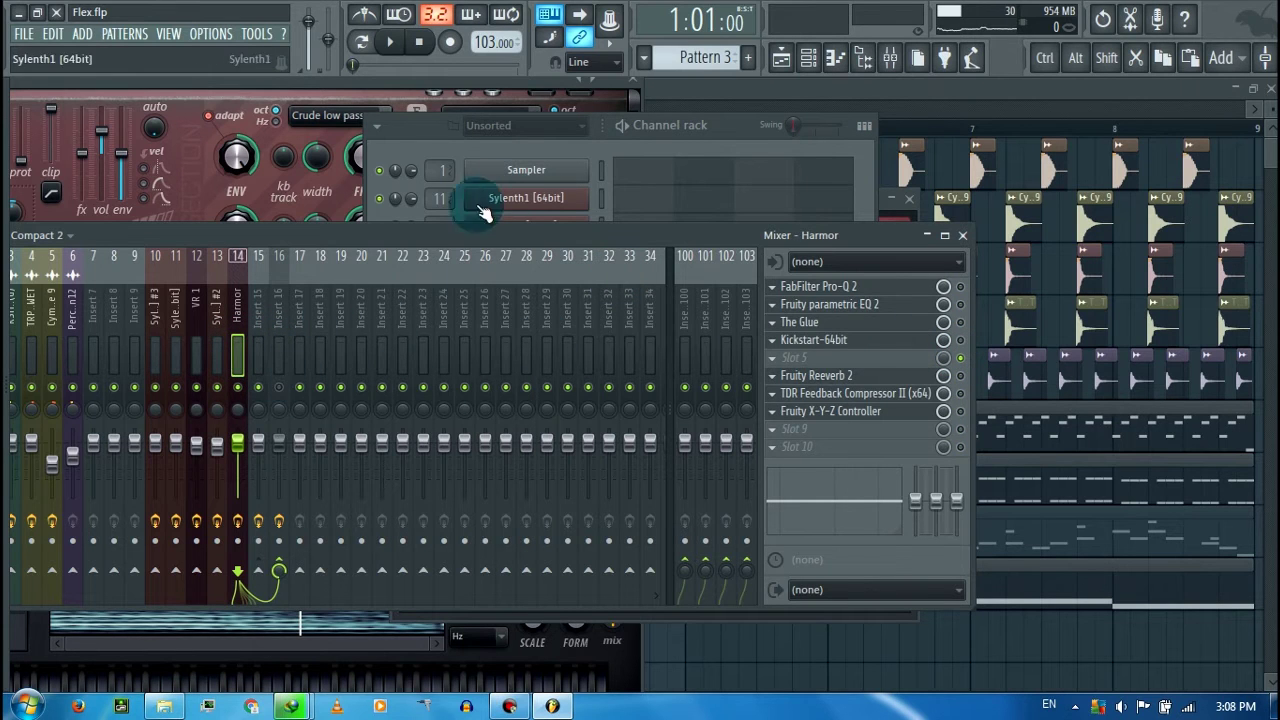
Step: Open the Harmor melody in the piano roll, switch playback to pattern mode and play Pattern 3
left_click(575, 157)
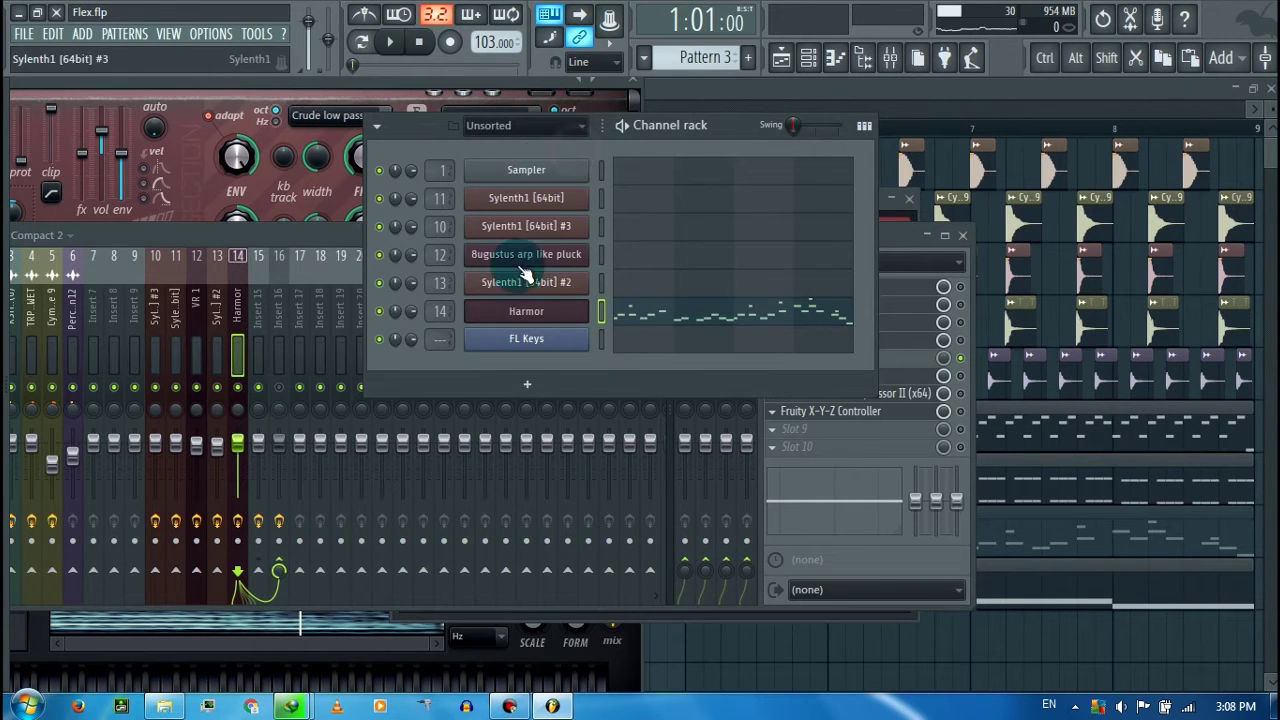
left_click(669, 313)
left_click_drag(713, 114, 678, 114)
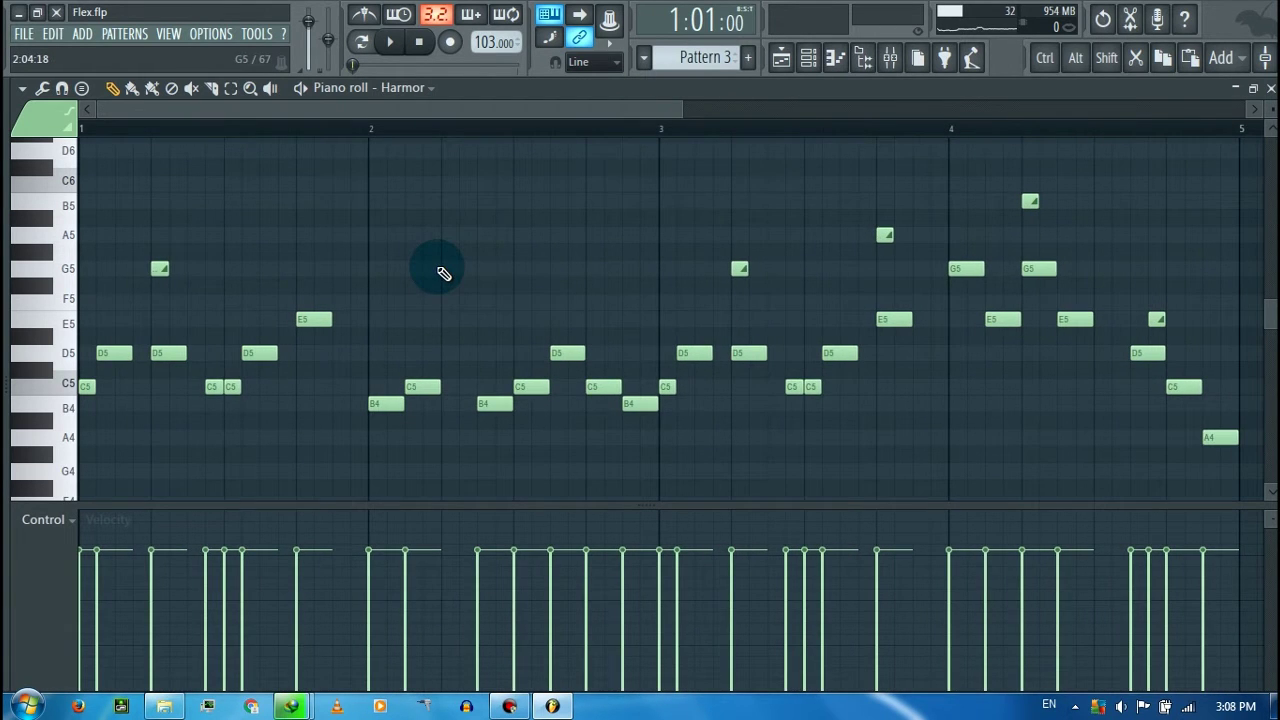
left_click(362, 41)
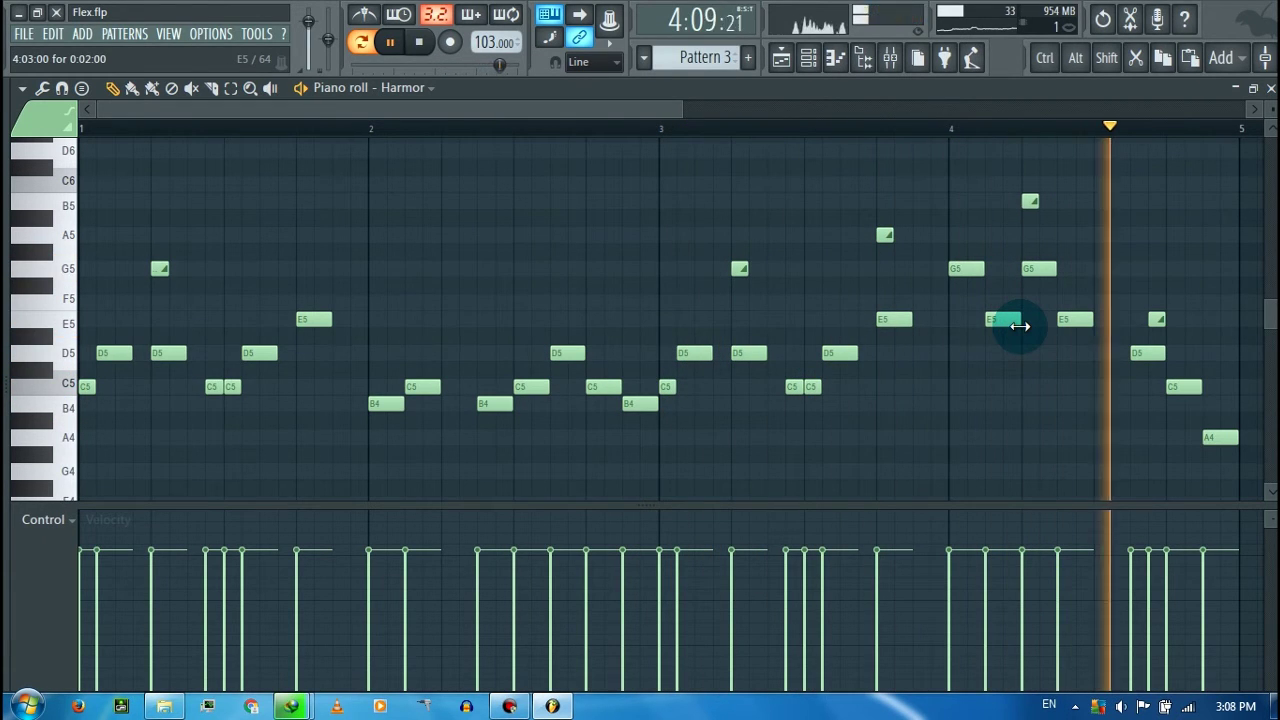
key("space")
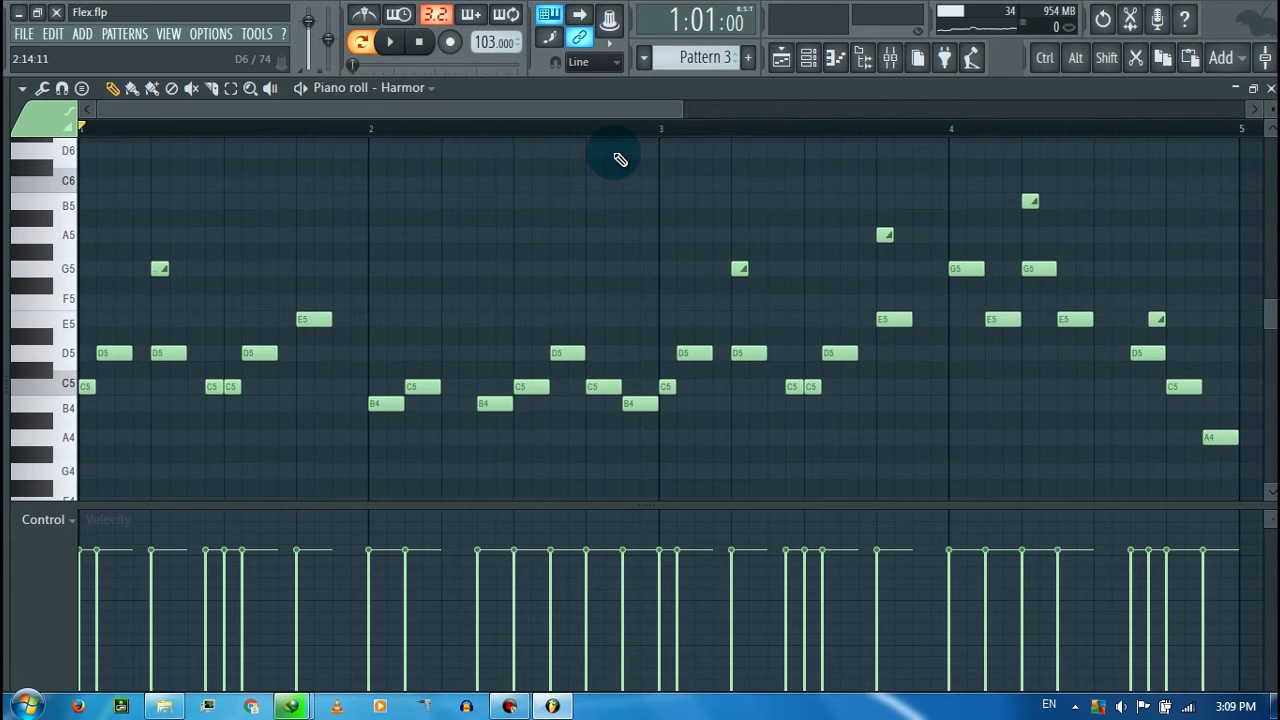
Step: Cut the G5 slide note in bar 1 and play the start of the melody without it
left_click_drag(677, 109, 438, 140)
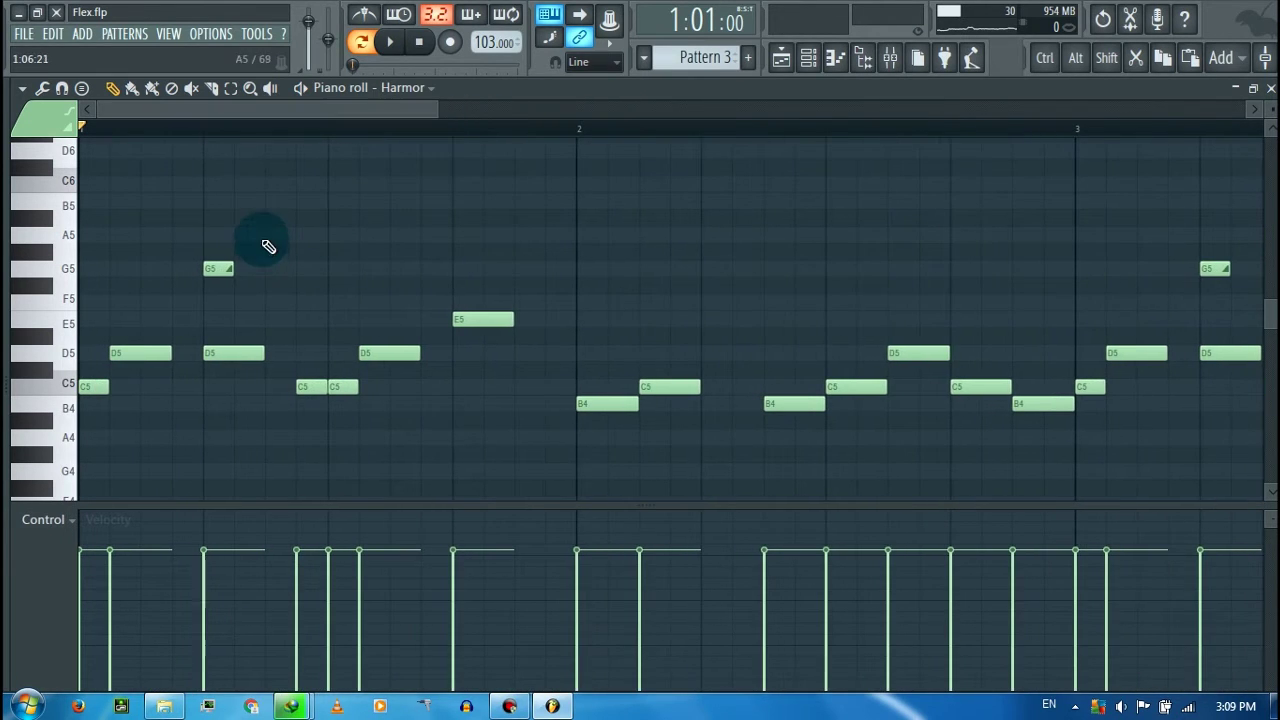
left_click_drag(264, 238, 184, 296, "ctrl")
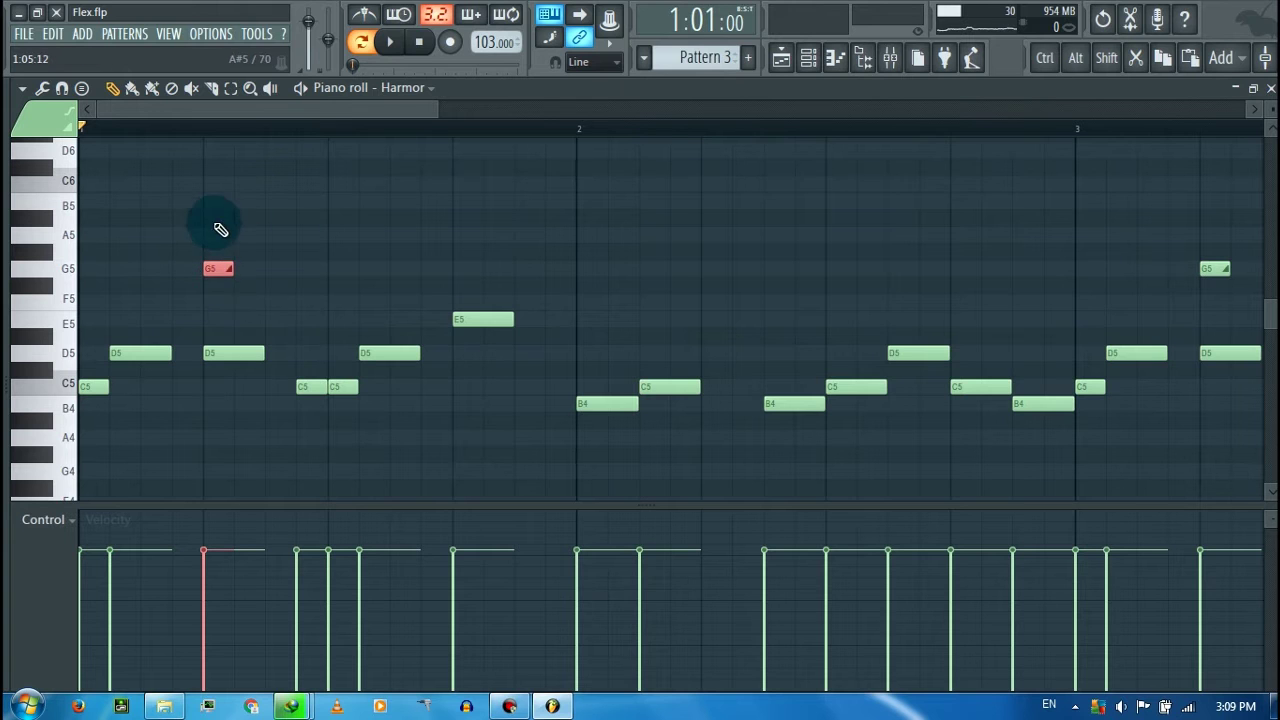
left_click_drag(431, 115, 586, 146)
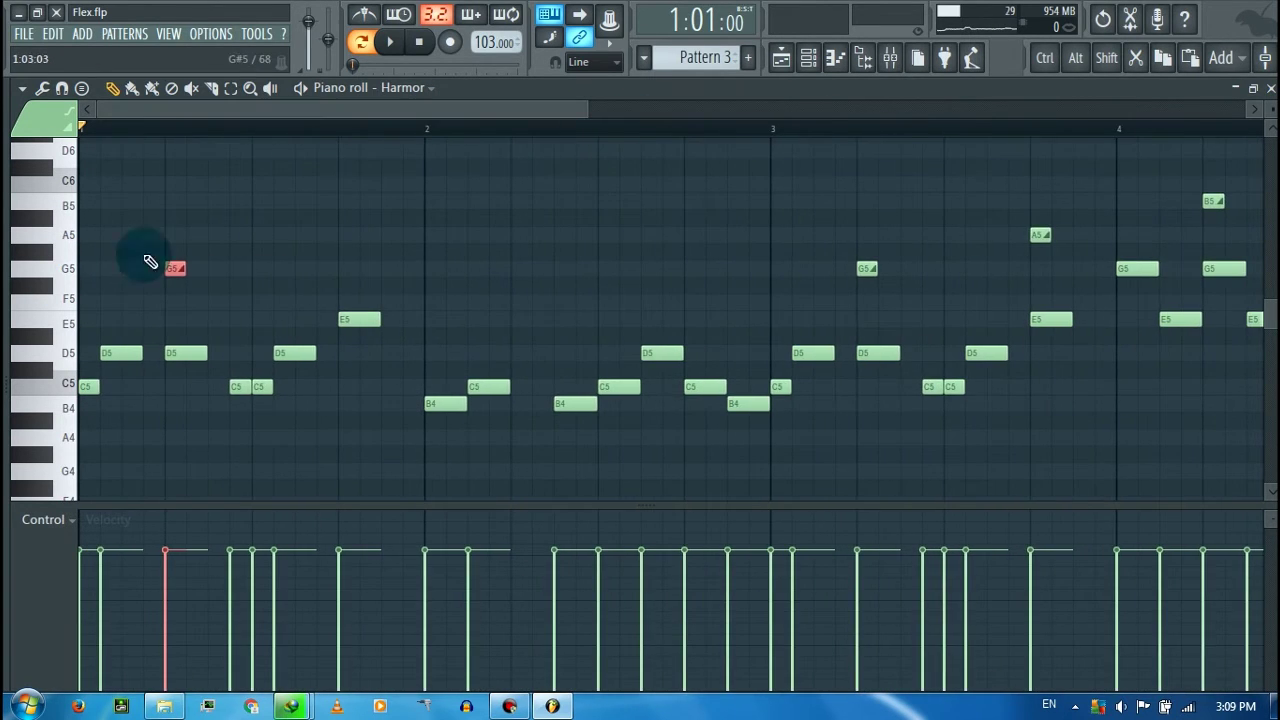
key("ctrl+x")
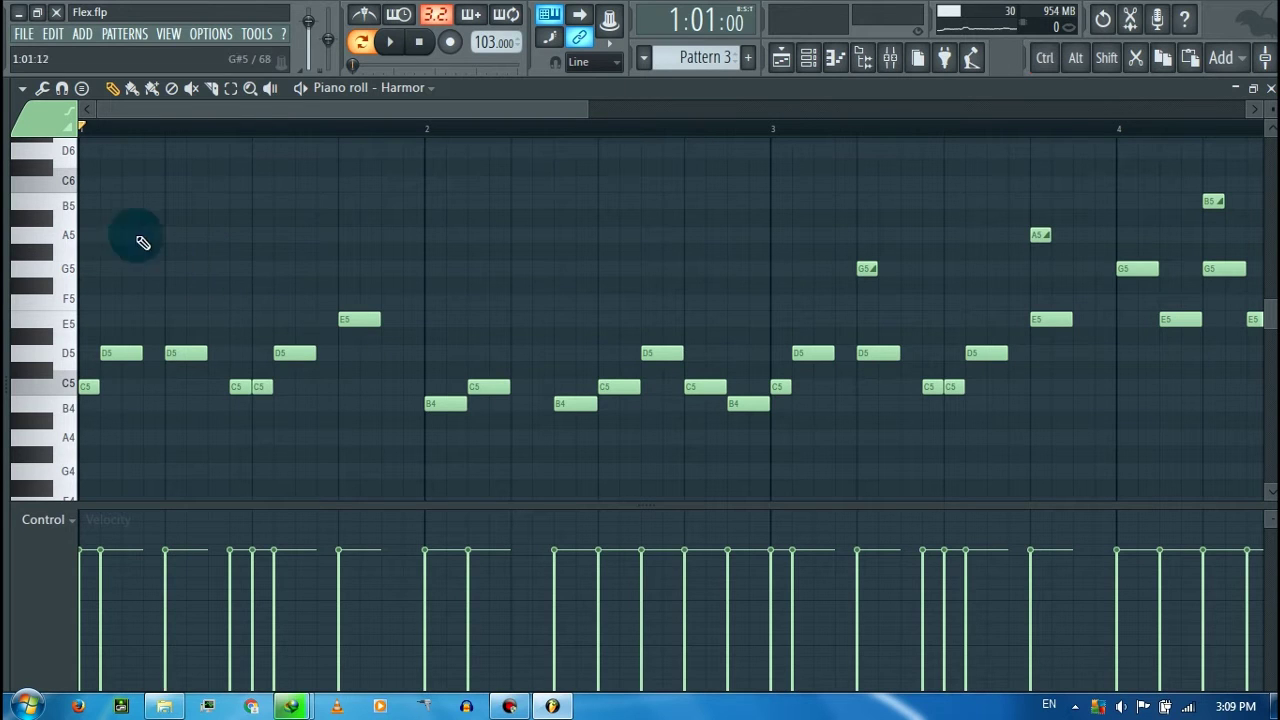
key("space")
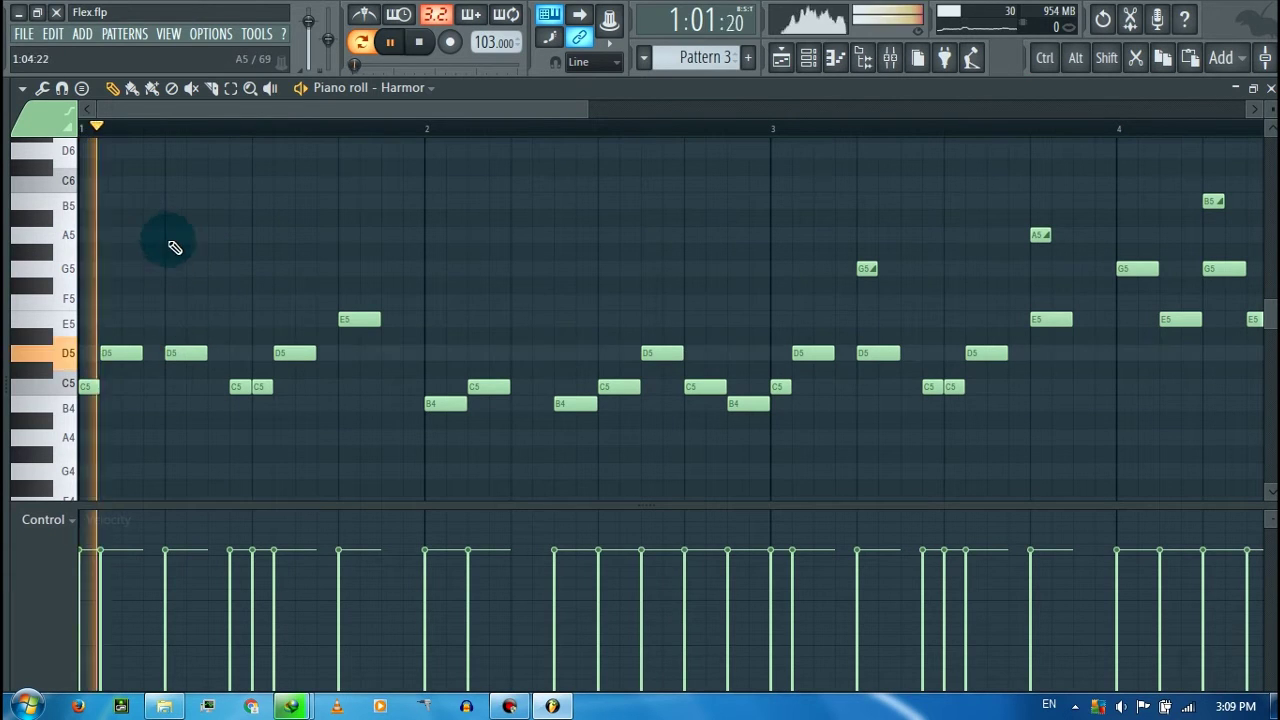
key("space")
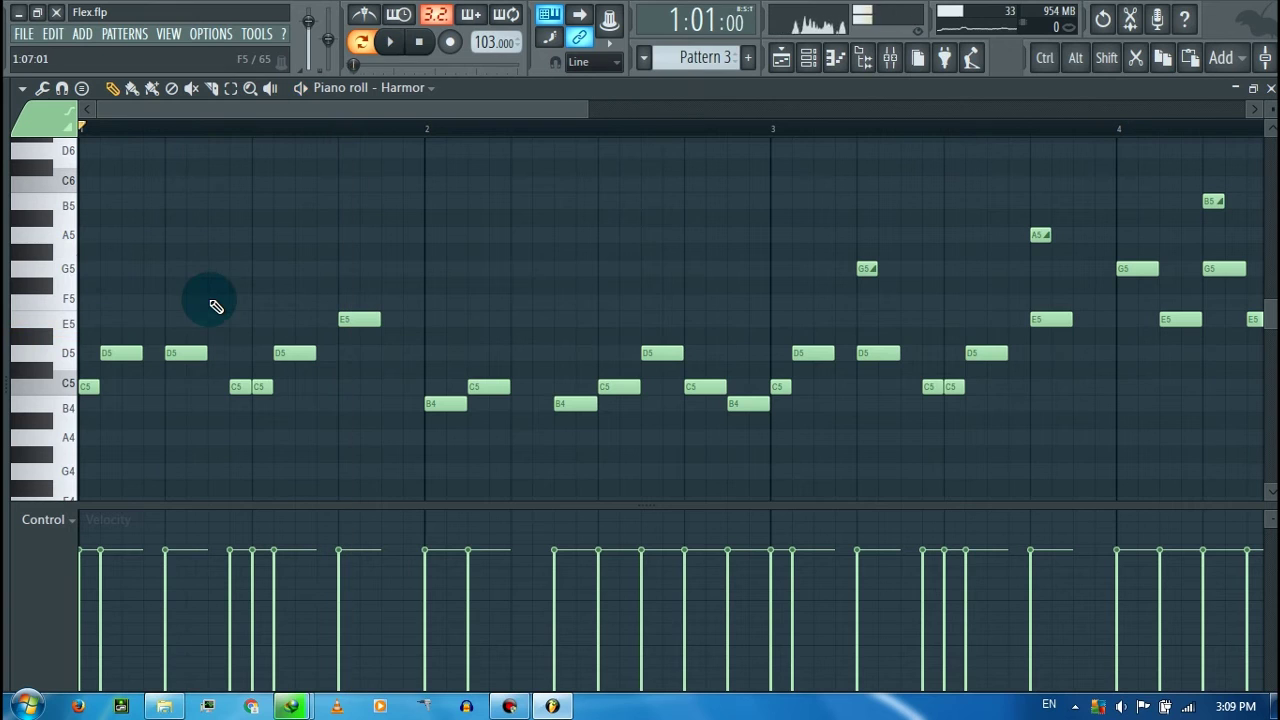
Step: Restore the G5 slide note in bar 1 and play the melody's opening again
left_click(205, 269)
key("space")
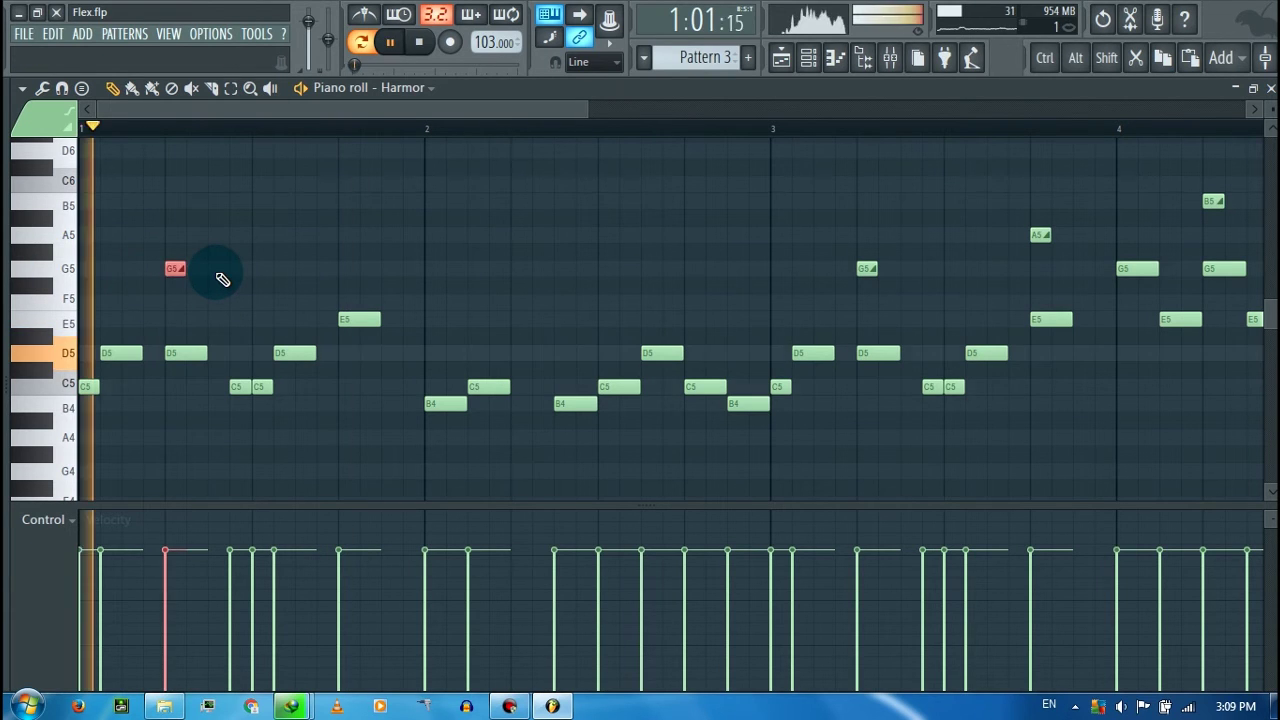
key("space")
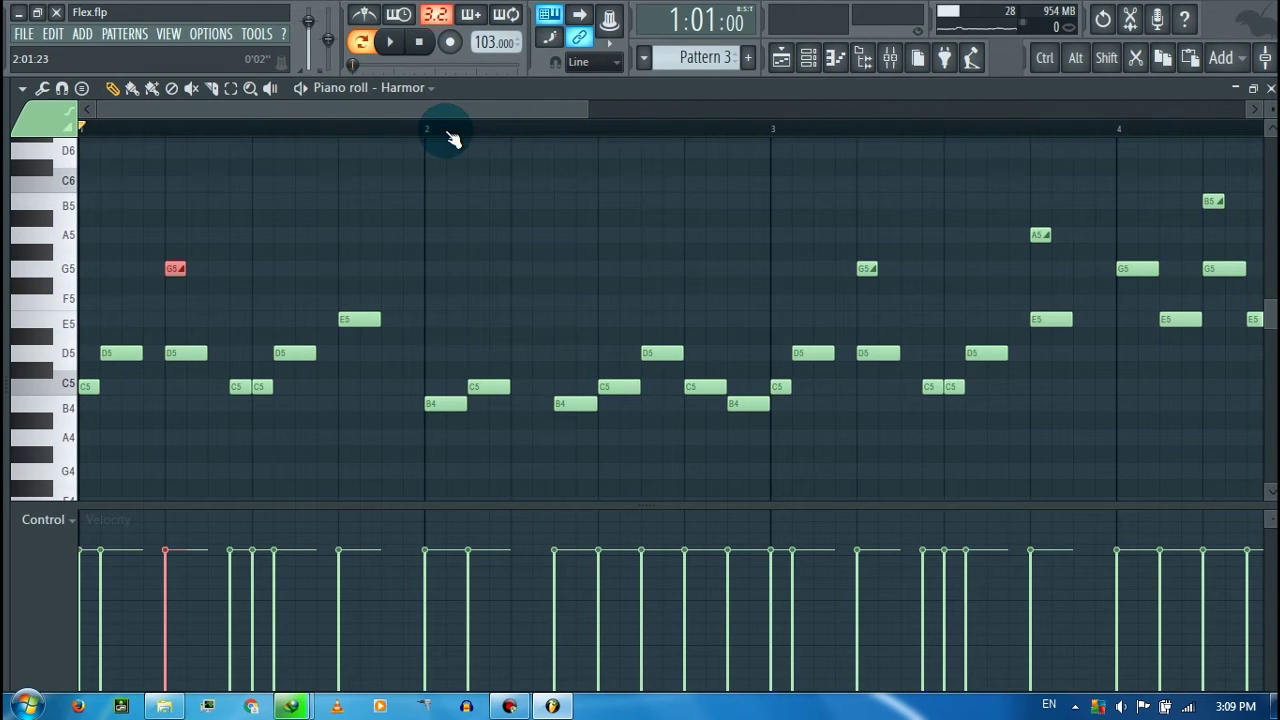
Step: Remove the A5 slide note in bar 3 and play the melody from bar 3 without it
left_click_drag(380, 117, 264, 116)
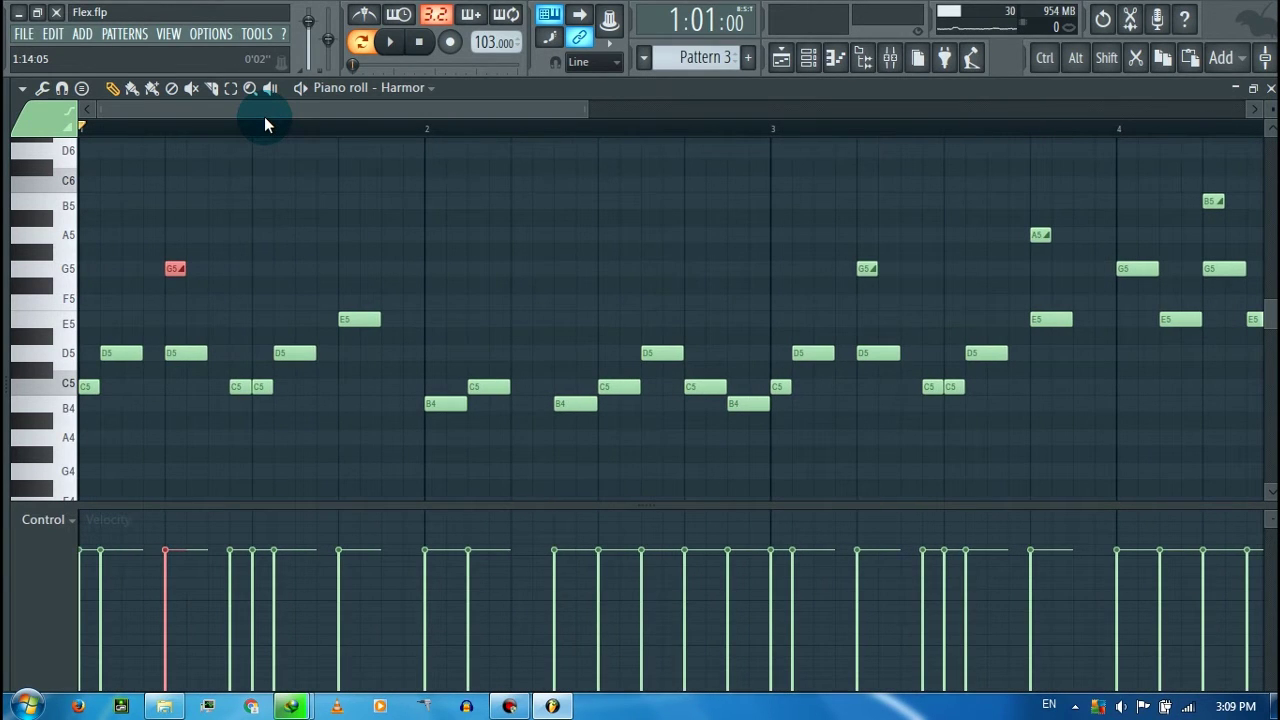
mouse_move(264, 116)
left_mouse_down()
mouse_move(574, 117)
mouse_move(419, 117)
left_mouse_up()
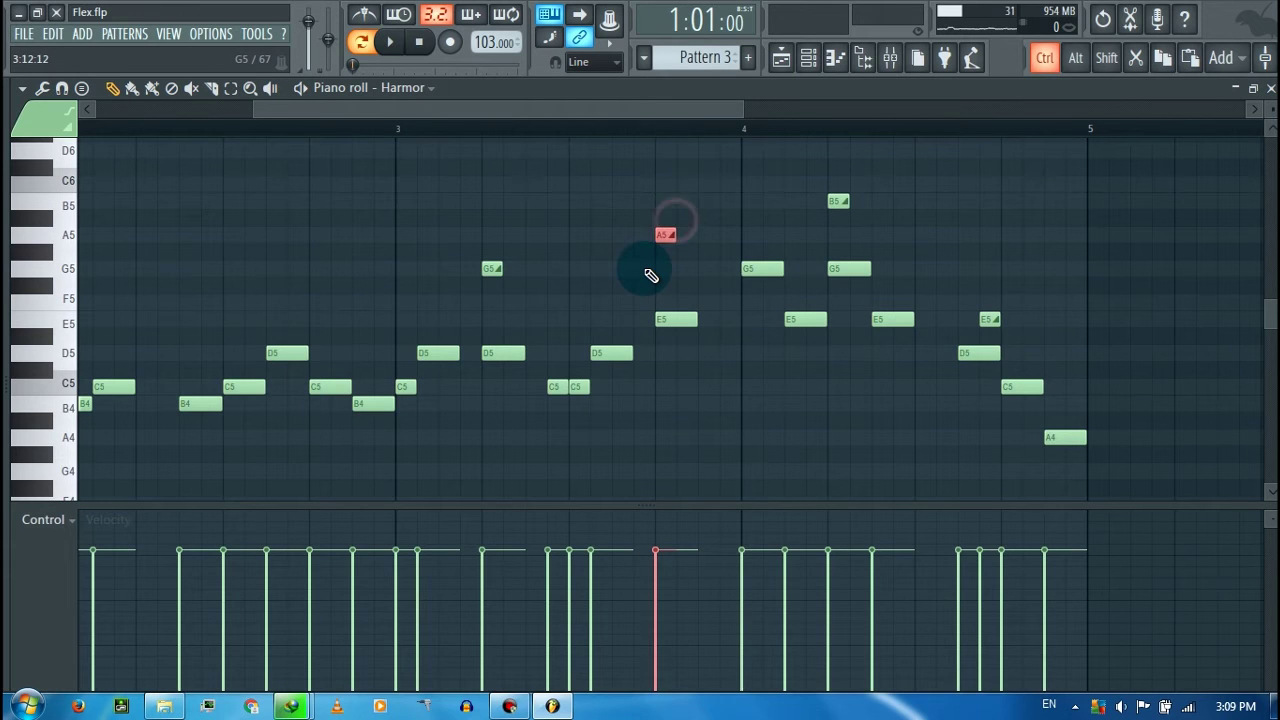
left_click(400, 128)
key("space")
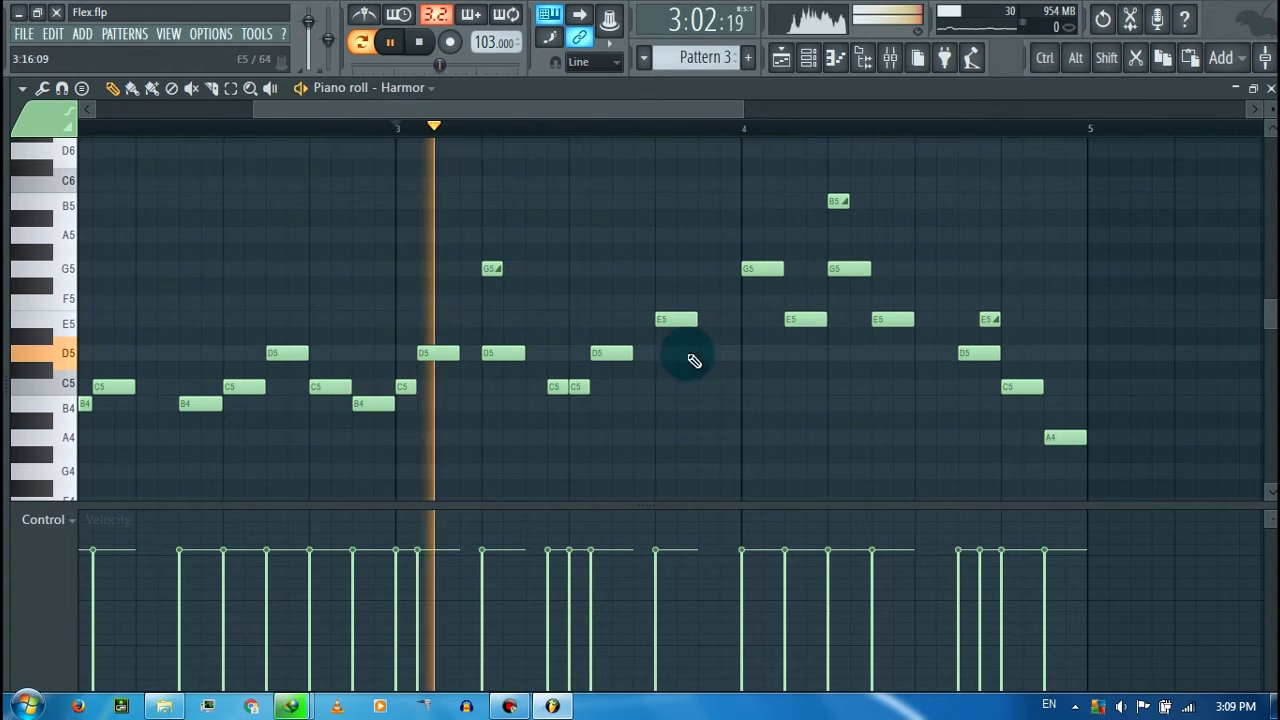
key("space")
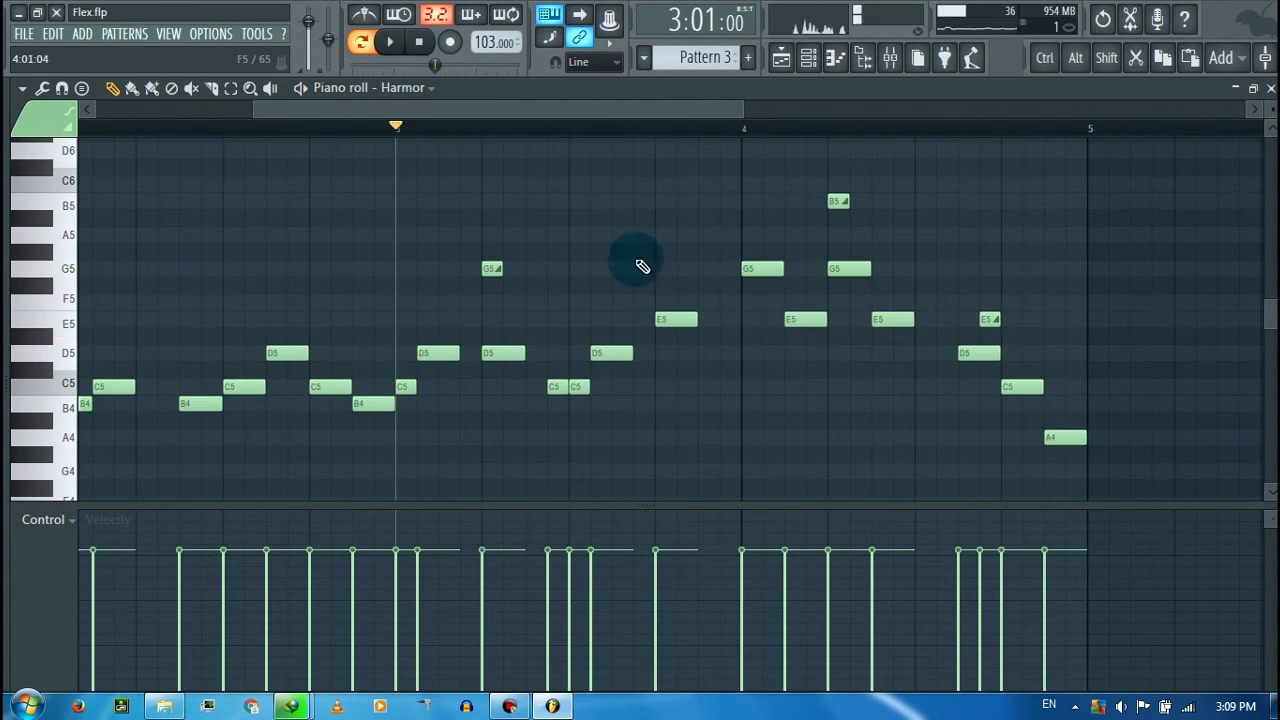
Step: Undo the removal of the A5 slide note and play the melody from bar 3
key("ctrl+z")
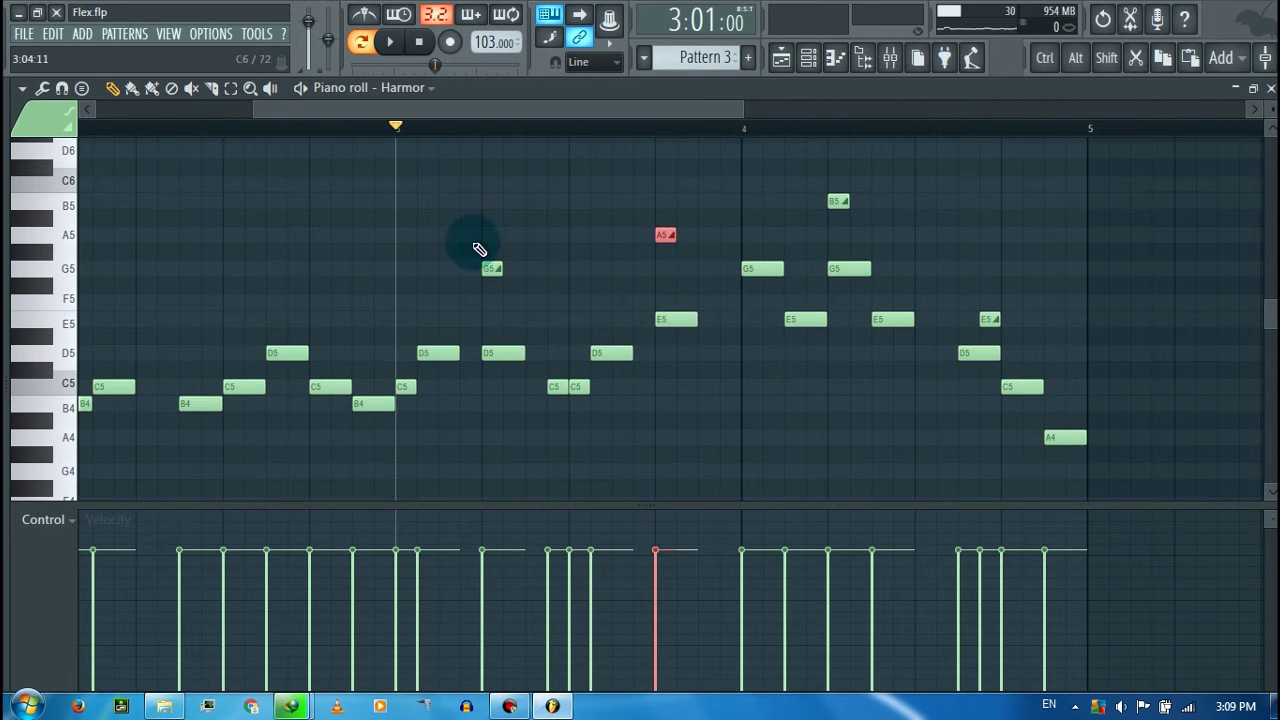
key("space")
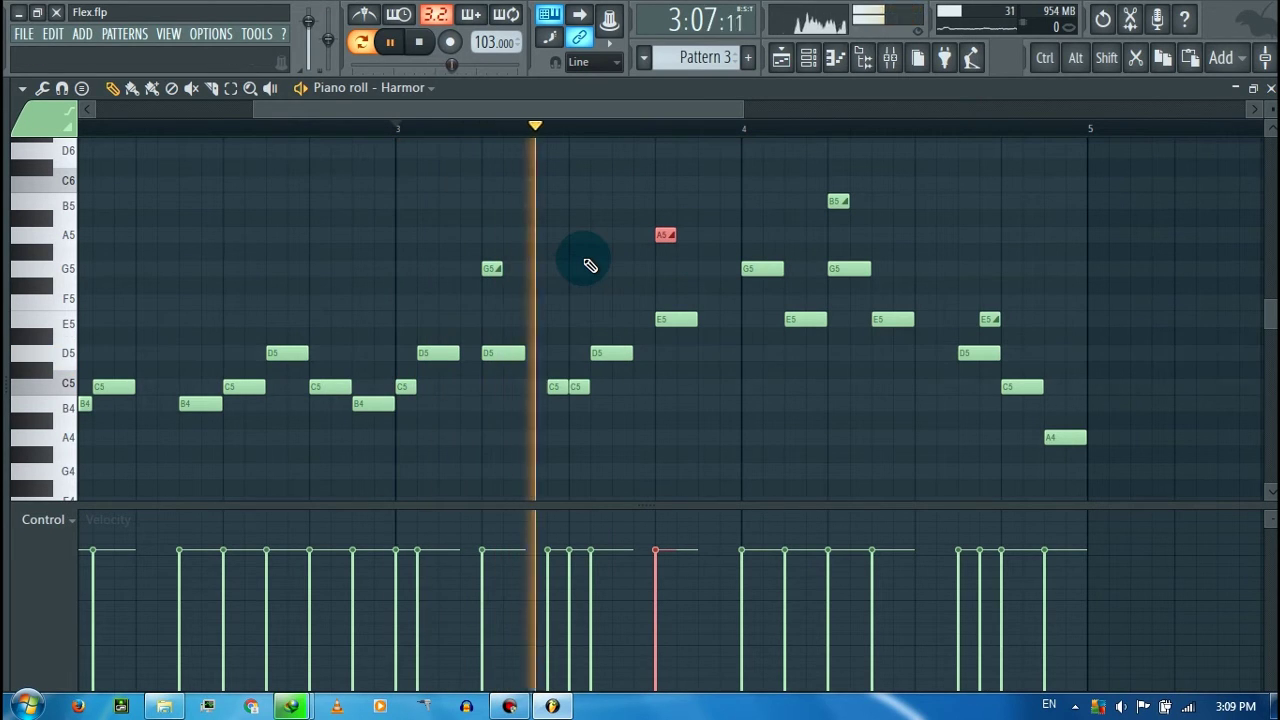
Step: Stop playback and open the mixer at the Harmor track's effects
key("space")
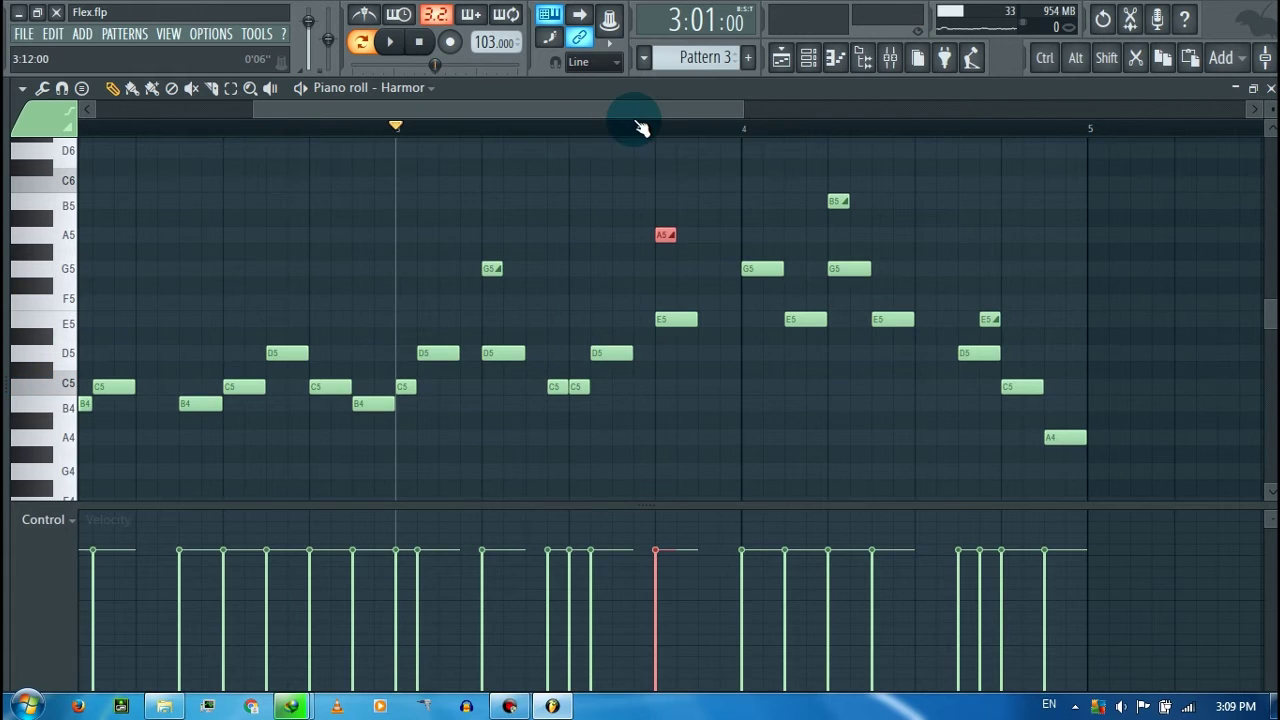
left_click_drag(638, 108, 270, 127)
left_click_drag(588, 110, 767, 113)
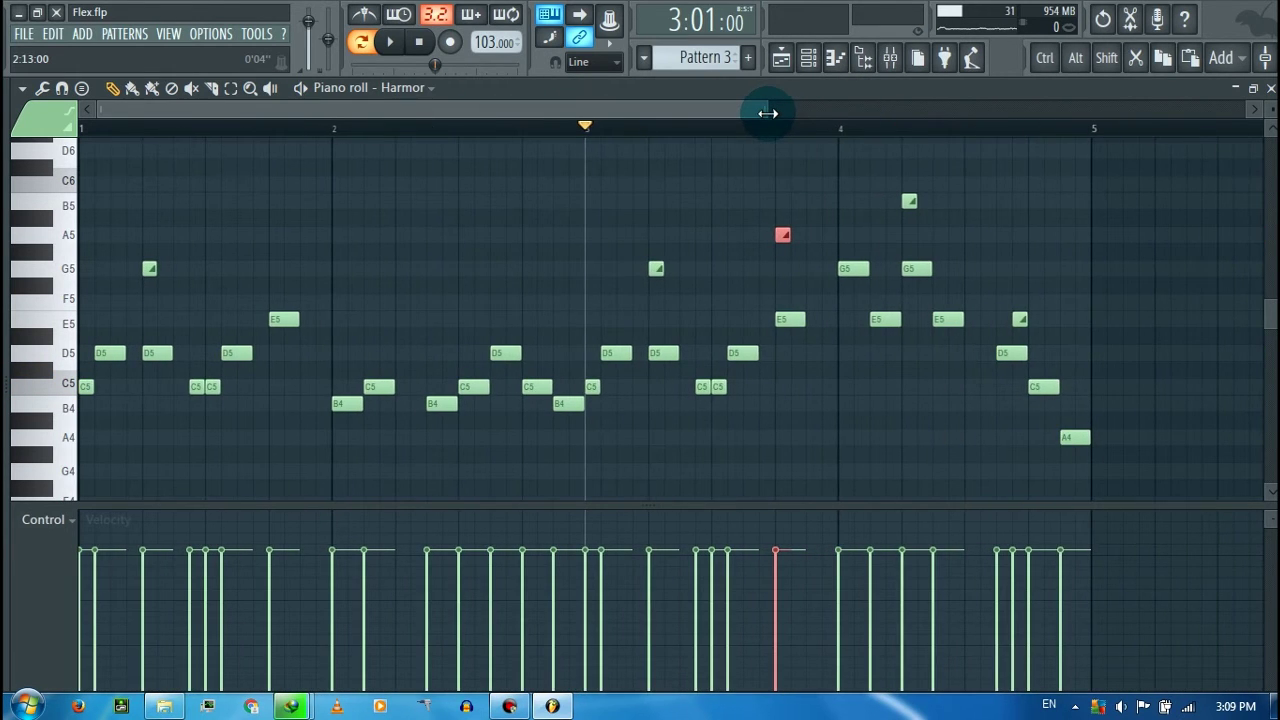
left_click(886, 60)
left_click_drag(282, 271, 253, 291)
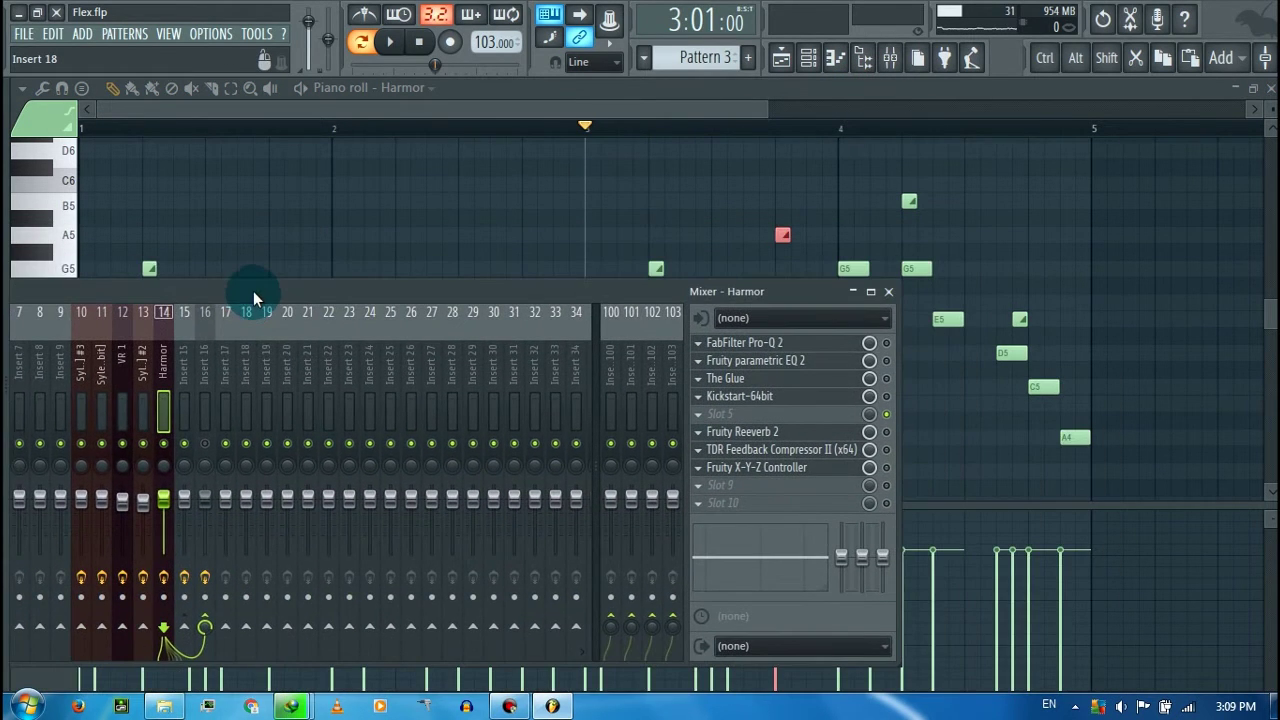
Step: Open FabFilter Pro-Q 2 on the Harmor track, enable it and play the melody from bar 3
left_click(797, 360)
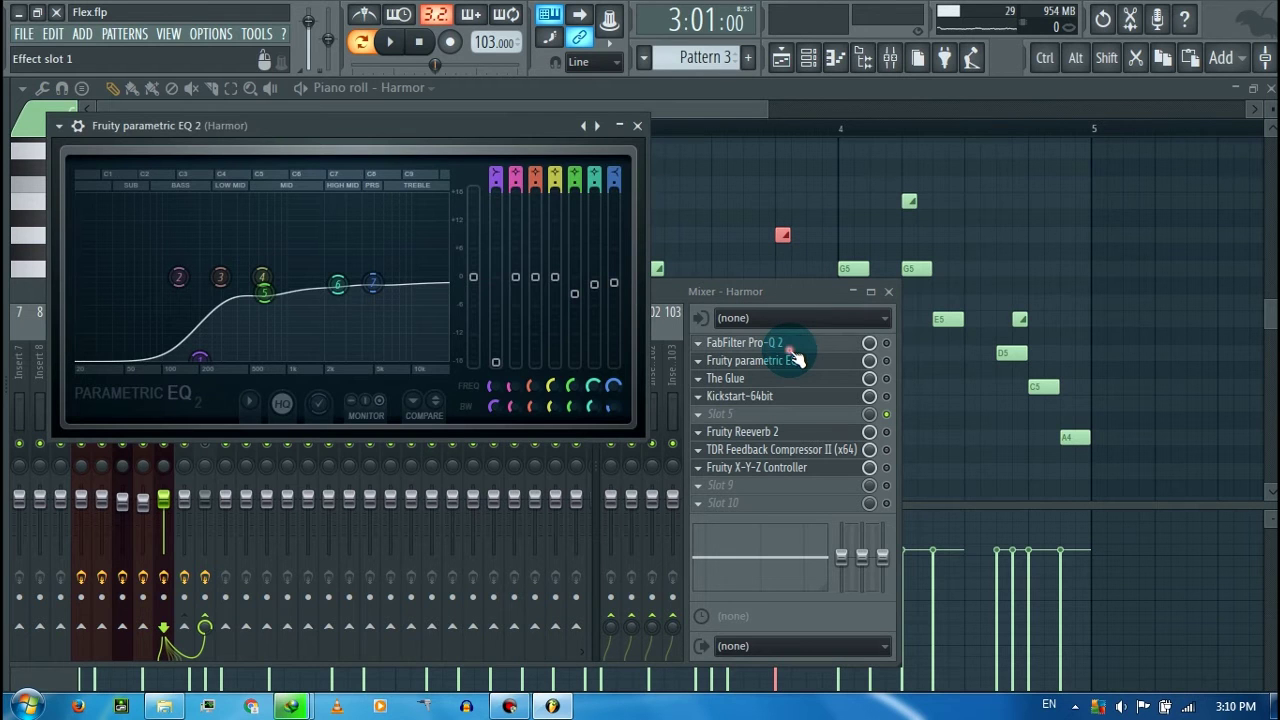
left_click(760, 342)
left_click_drag(790, 299, 702, 462)
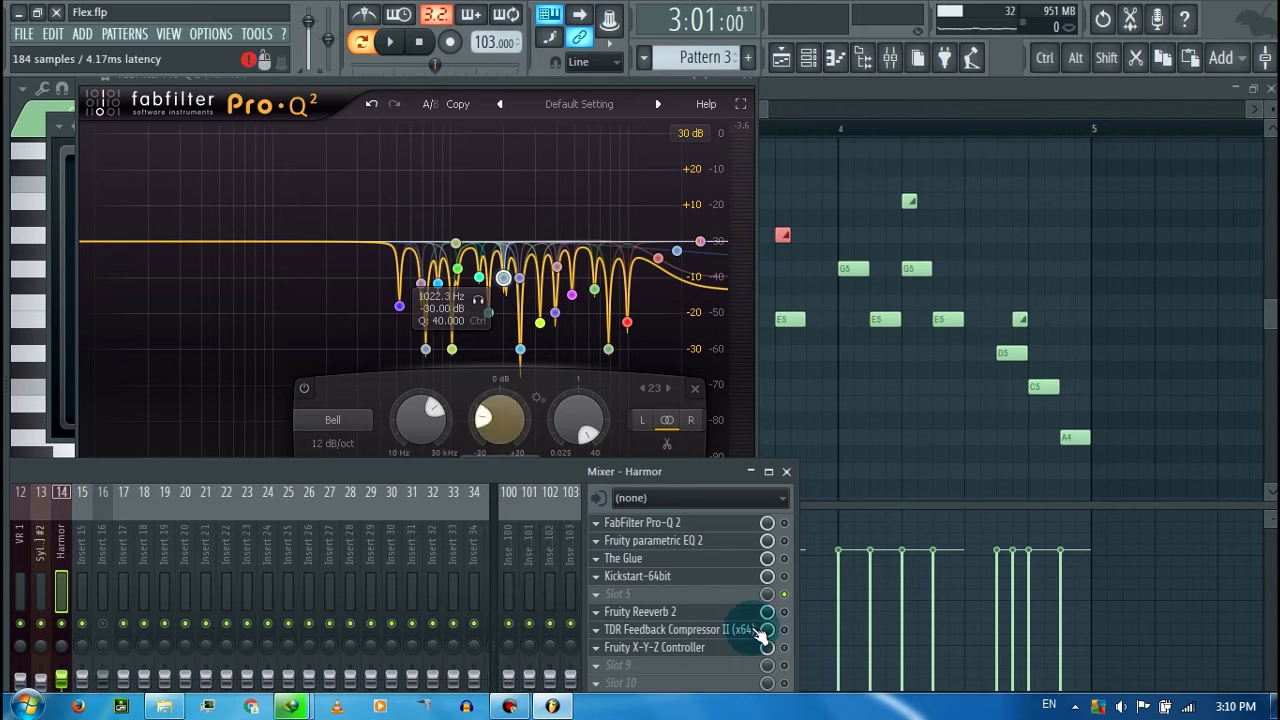
key("space")
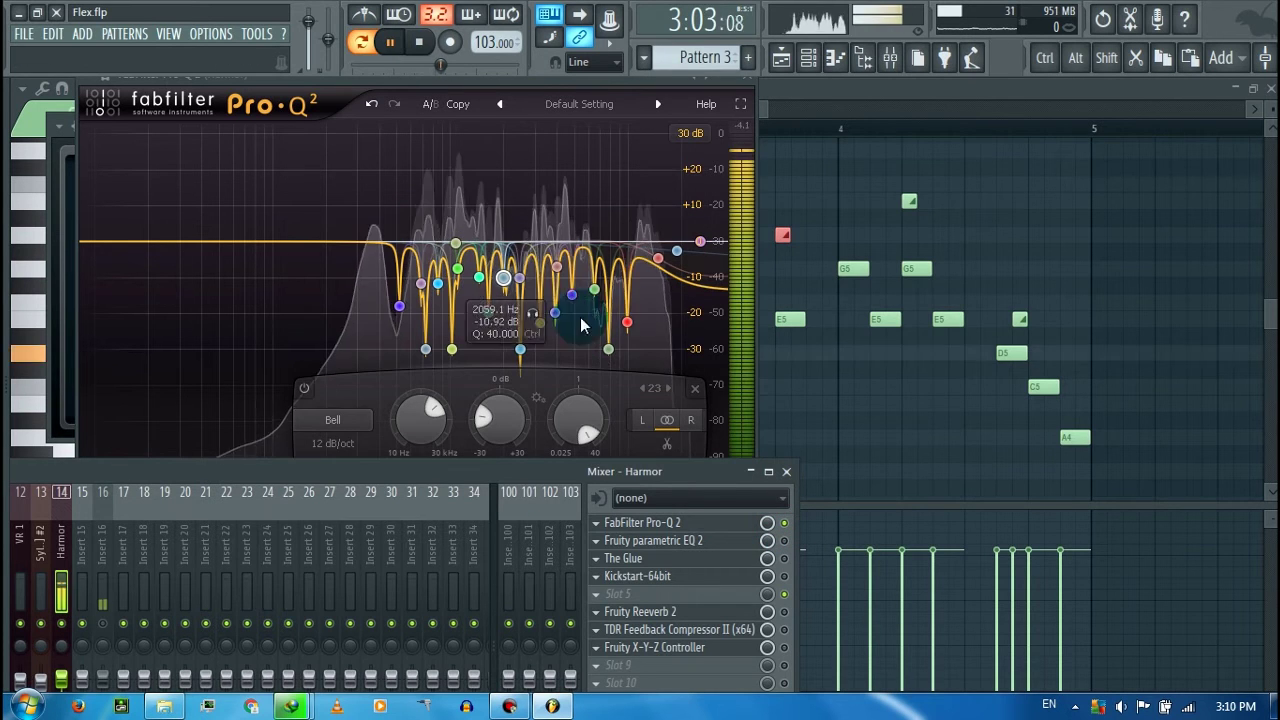
key("space")
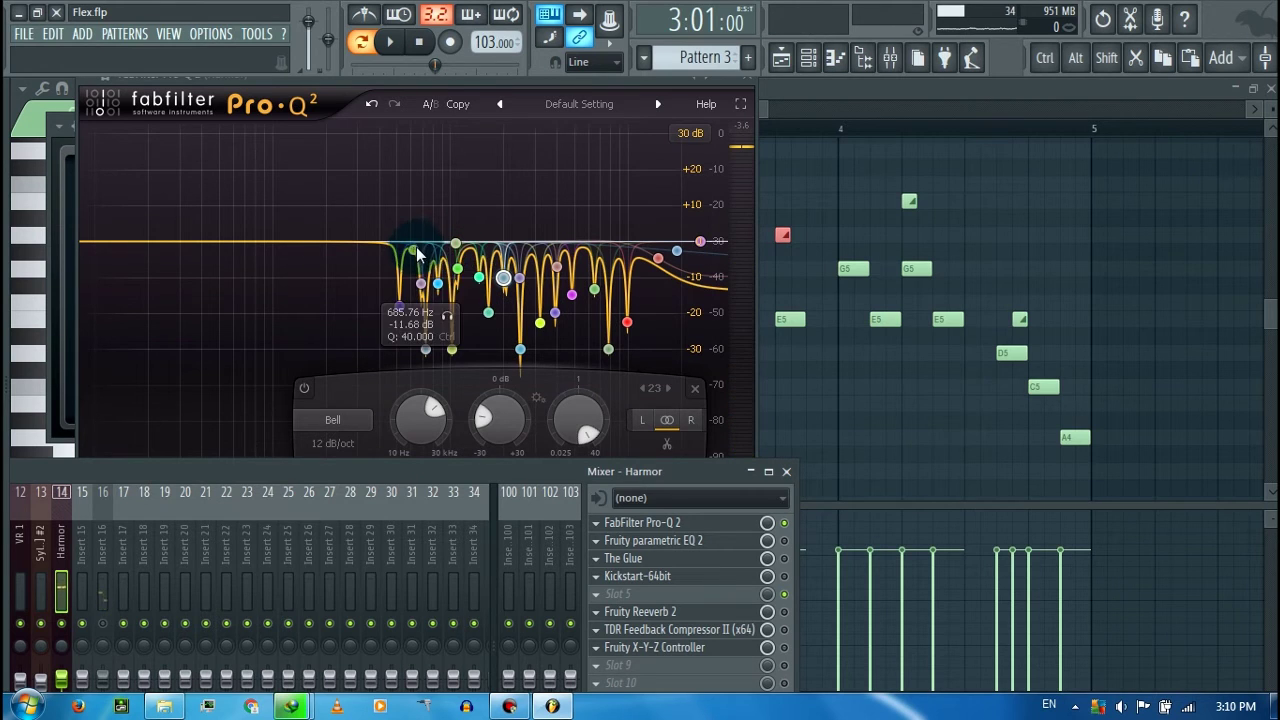
Step: Add a narrow boosted bell band with Q 27.513 in Pro-Q 2 and sweep it to about 2911 Hz during playback
left_click_drag(416, 260, 438, 150)
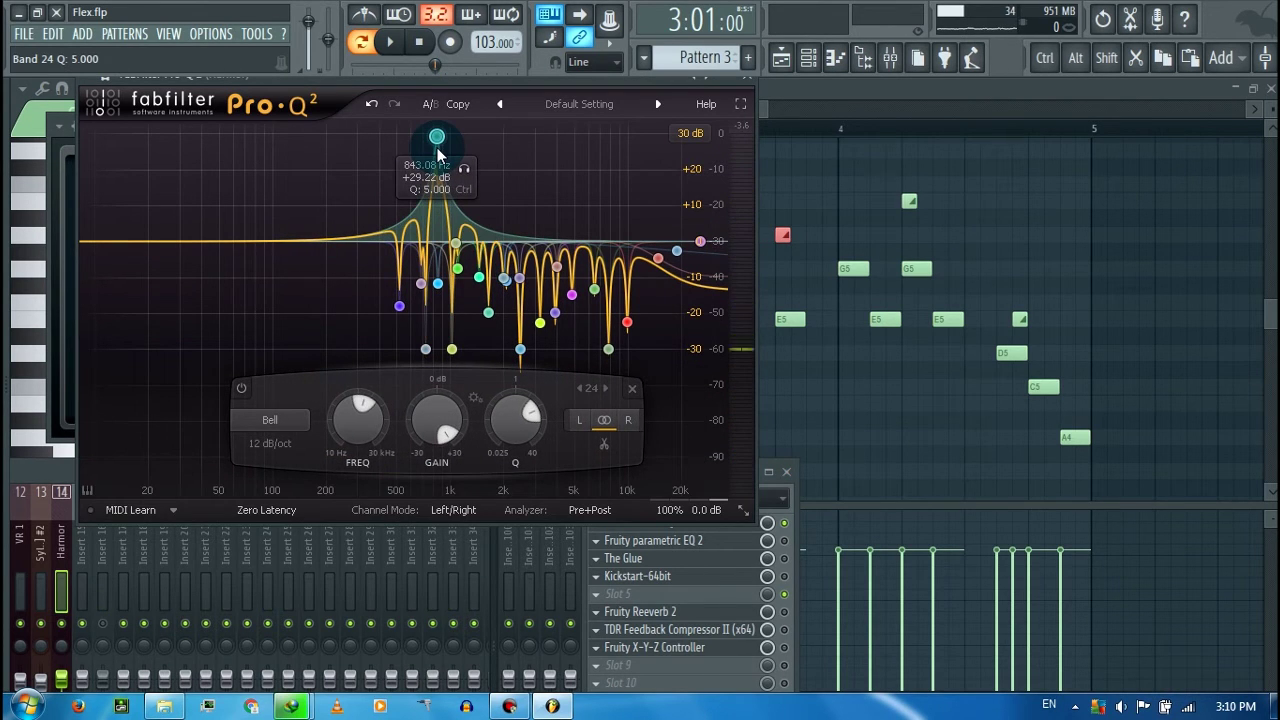
scroll(437, 152, "up", 5)
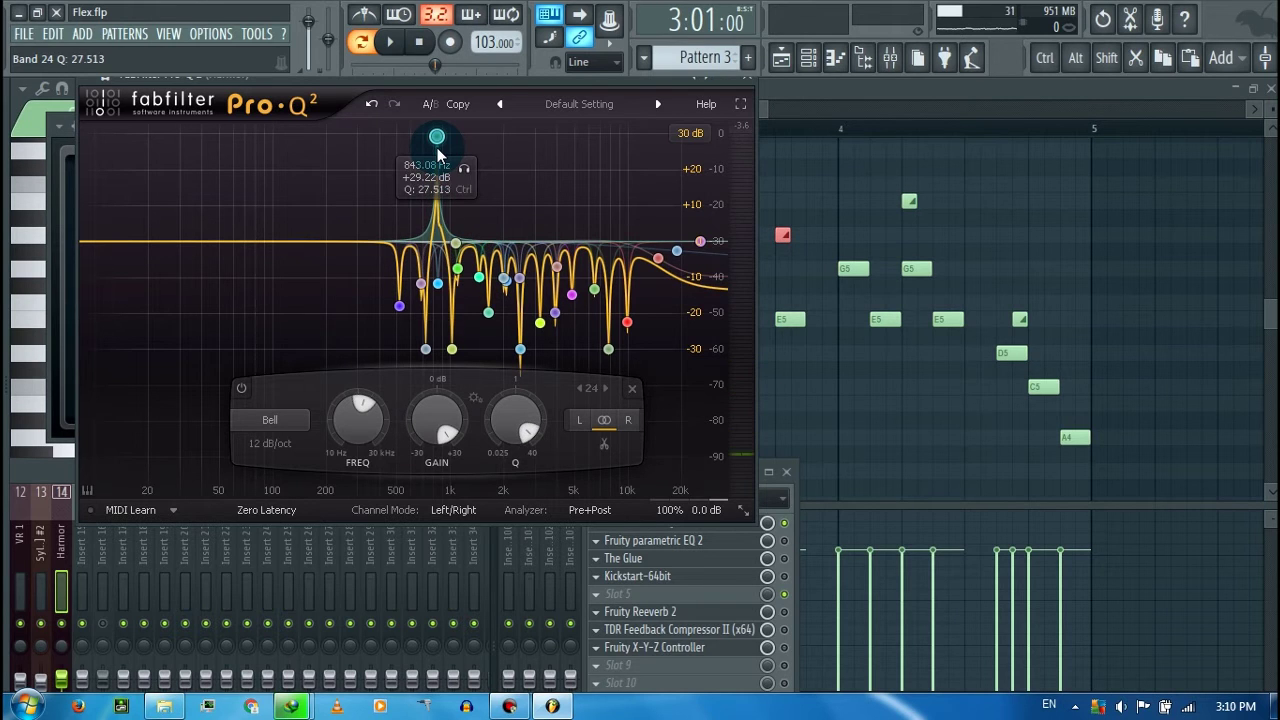
left_click_drag(463, 175, 571, 183)
key("space")
key("space")
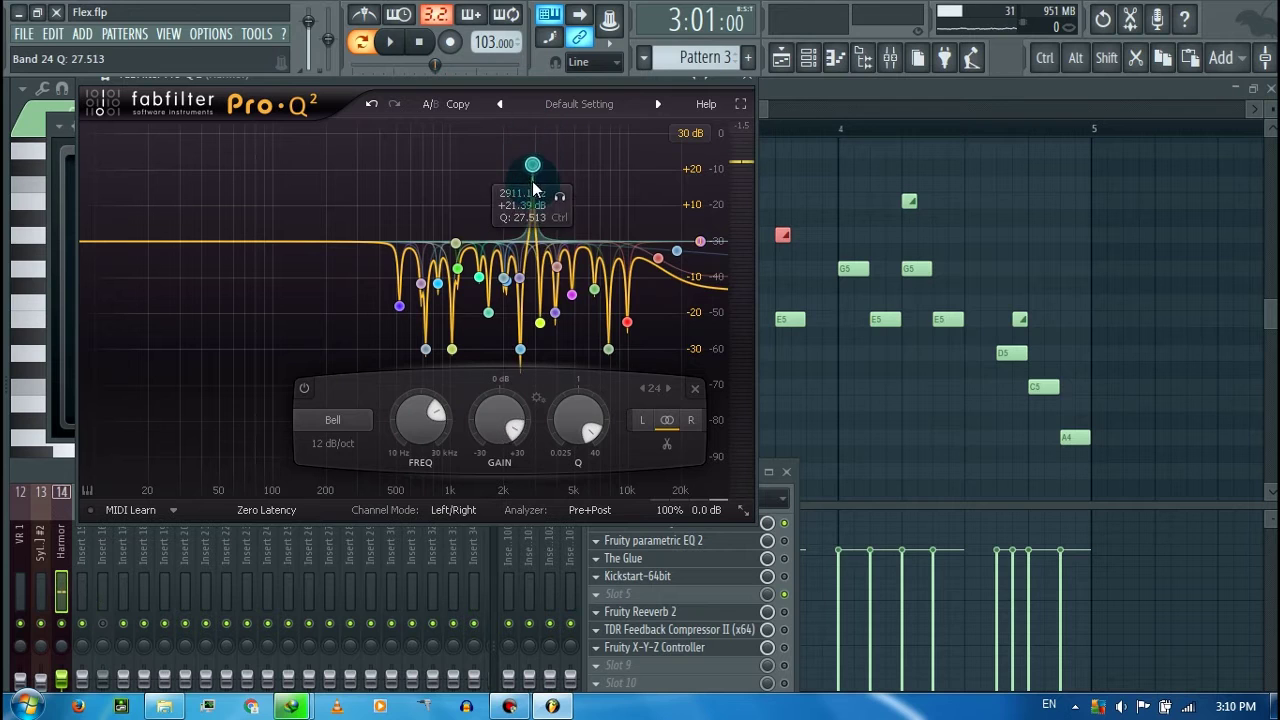
Step: Lower the gain of the 2911 Hz band into a cut and play the melody from bar 3
left_click_drag(502, 430, 474, 570)
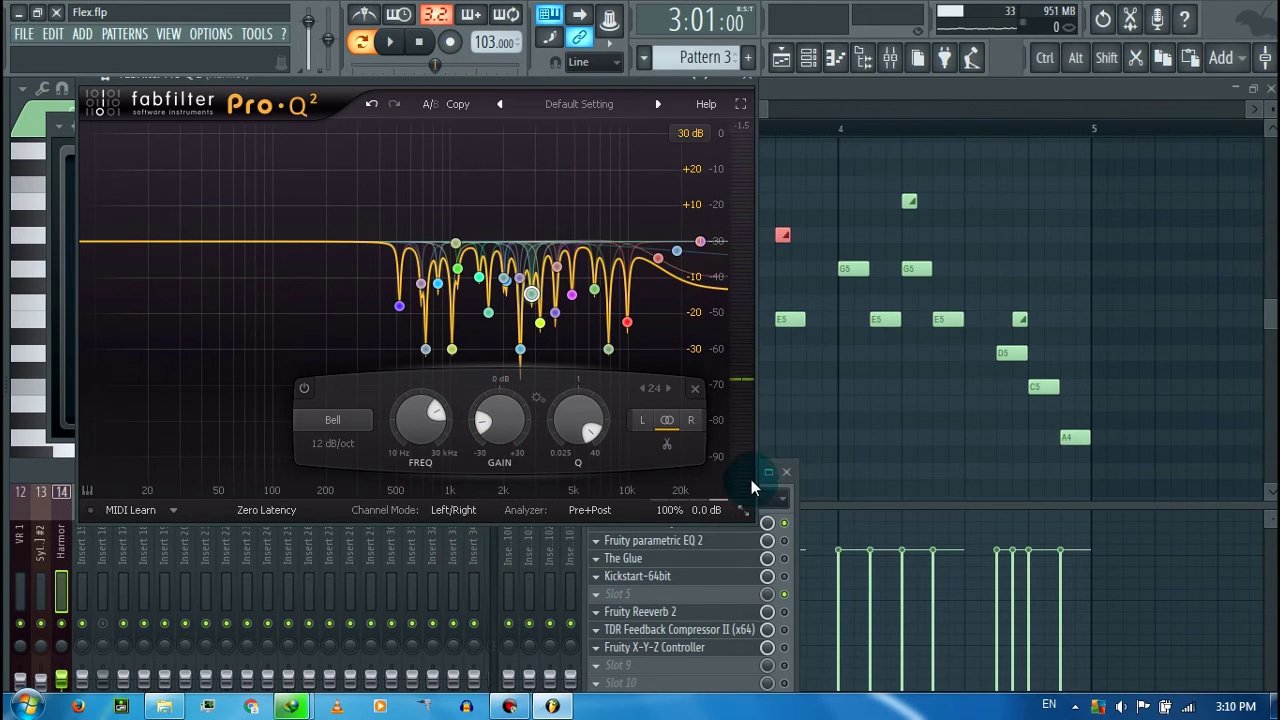
key("space")
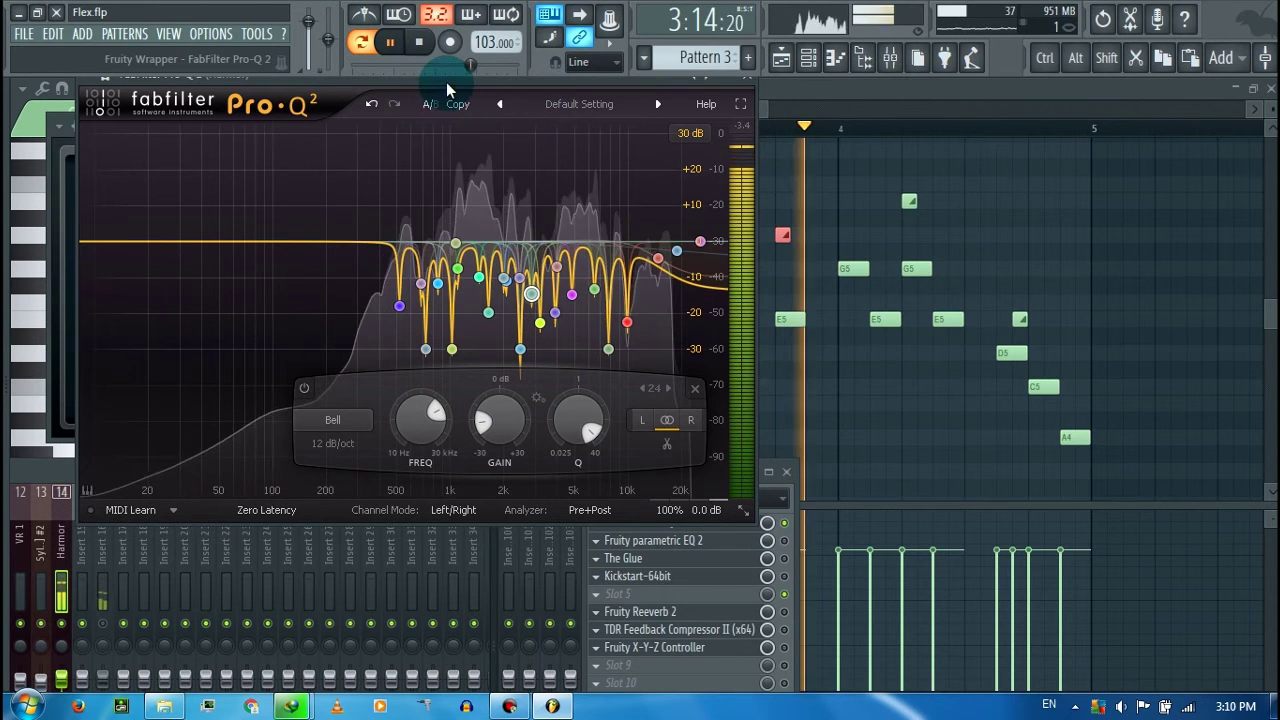
left_click_drag(446, 82, 336, 101)
key("space")
Step: Open Fruity parametric EQ 2 on the Harmor track, enable it and play the melody from bar 3
left_click_drag(697, 481, 1050, 256)
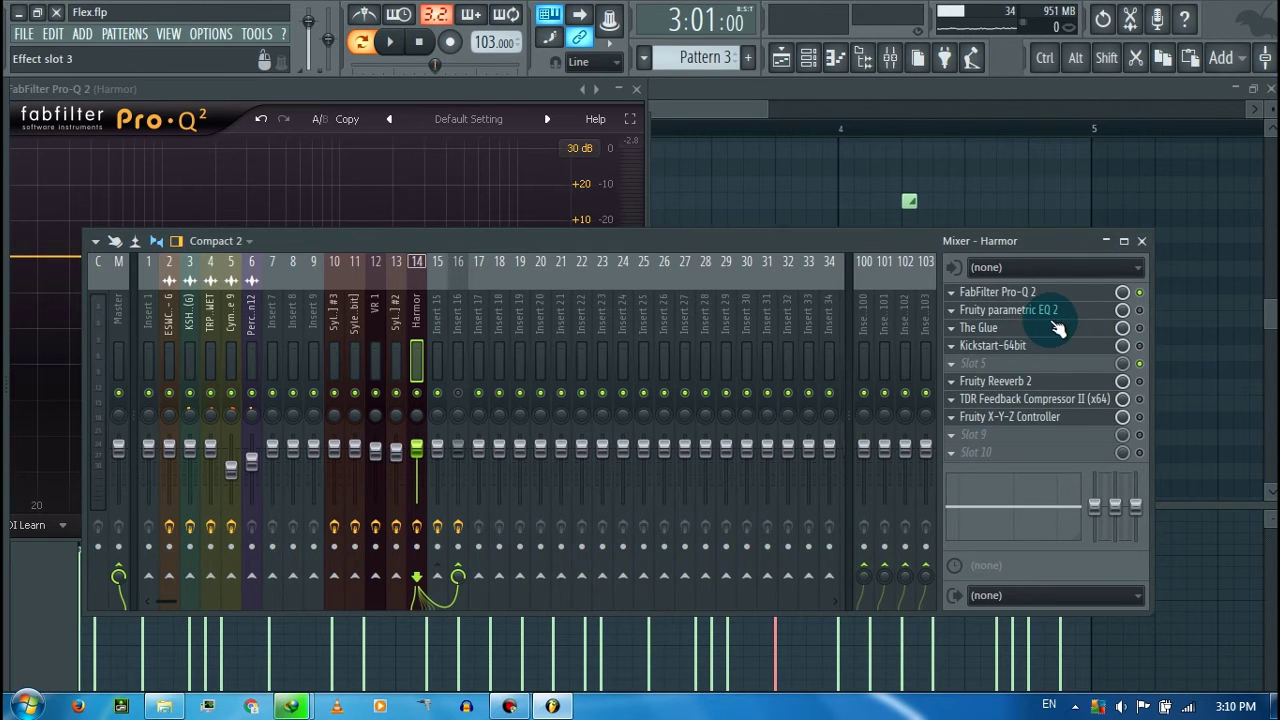
left_click(1050, 327)
left_click(1050, 310)
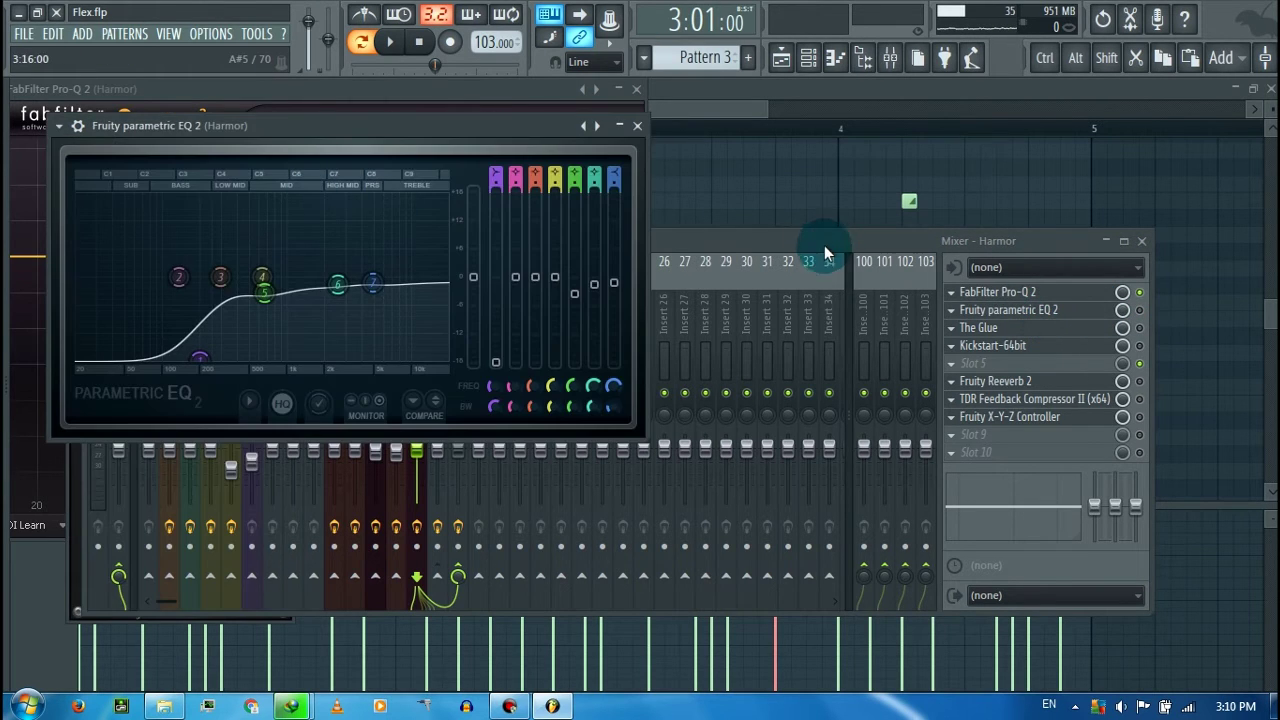
left_click_drag(826, 249, 677, 489)
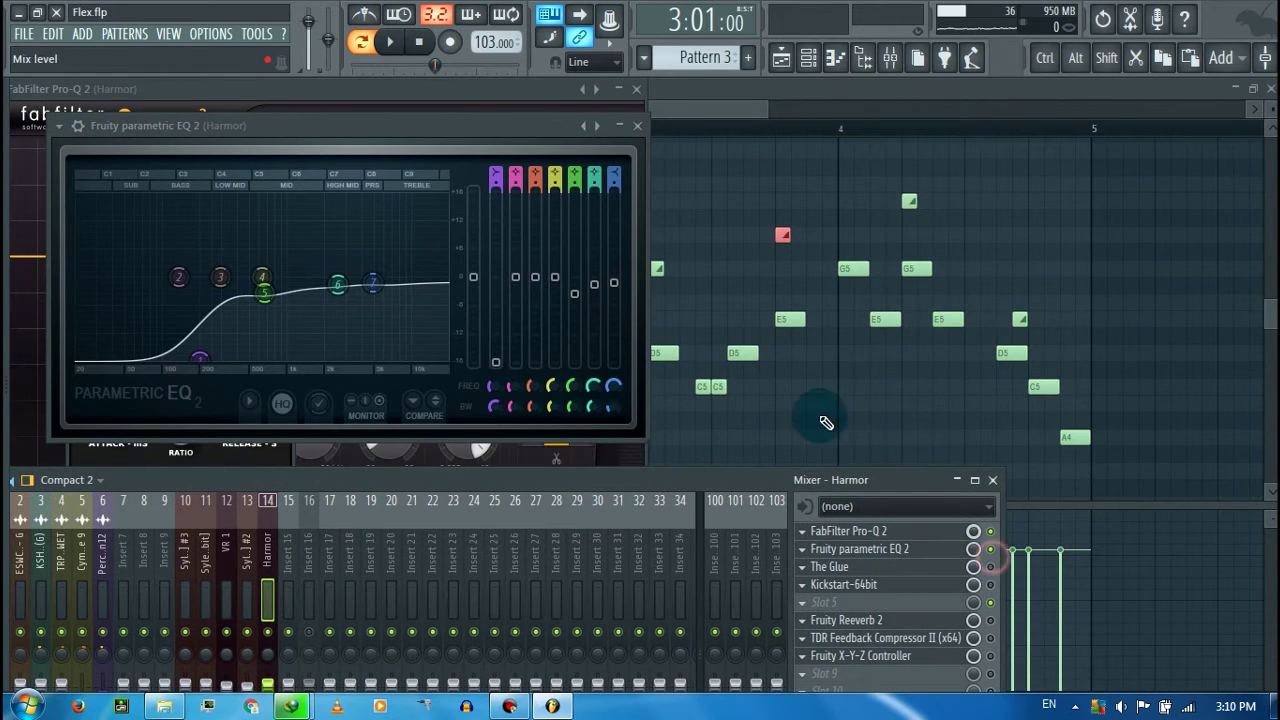
key("space")
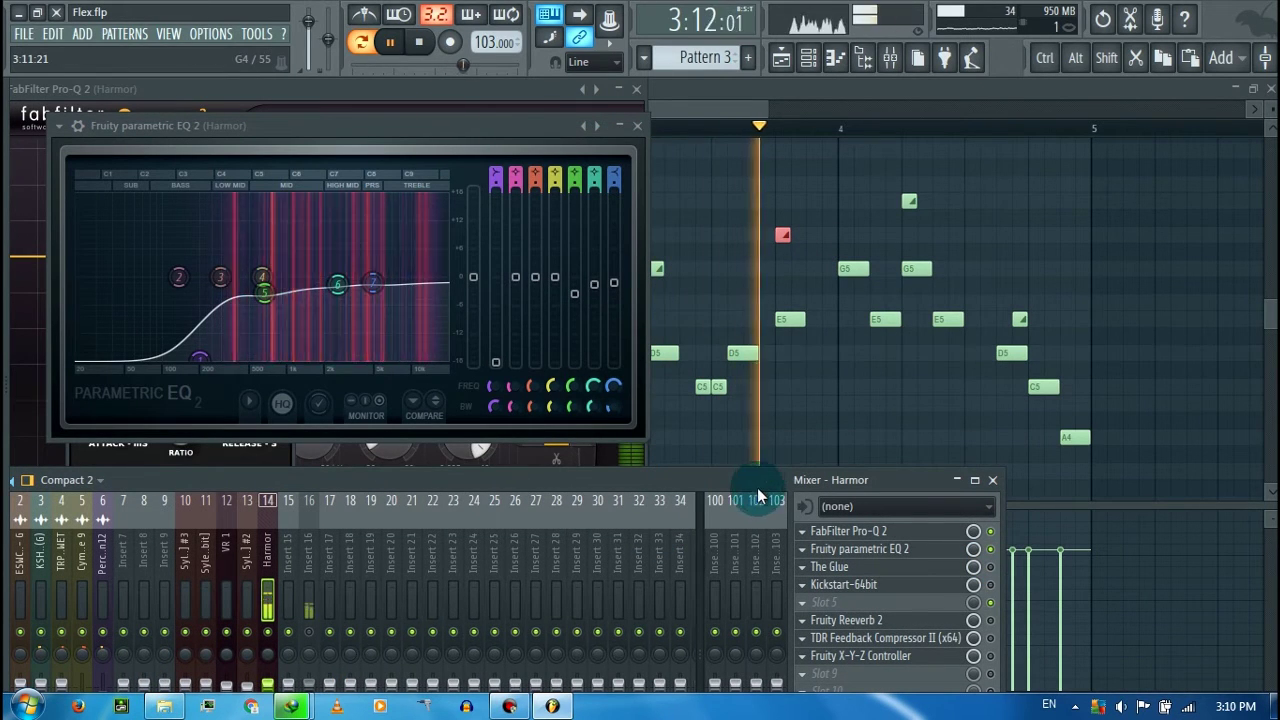
key("space")
Step: Open The Glue on the Harmor track, enable it and play the melody from bar 3
left_click_drag(737, 484, 753, 435)
left_click(900, 535)
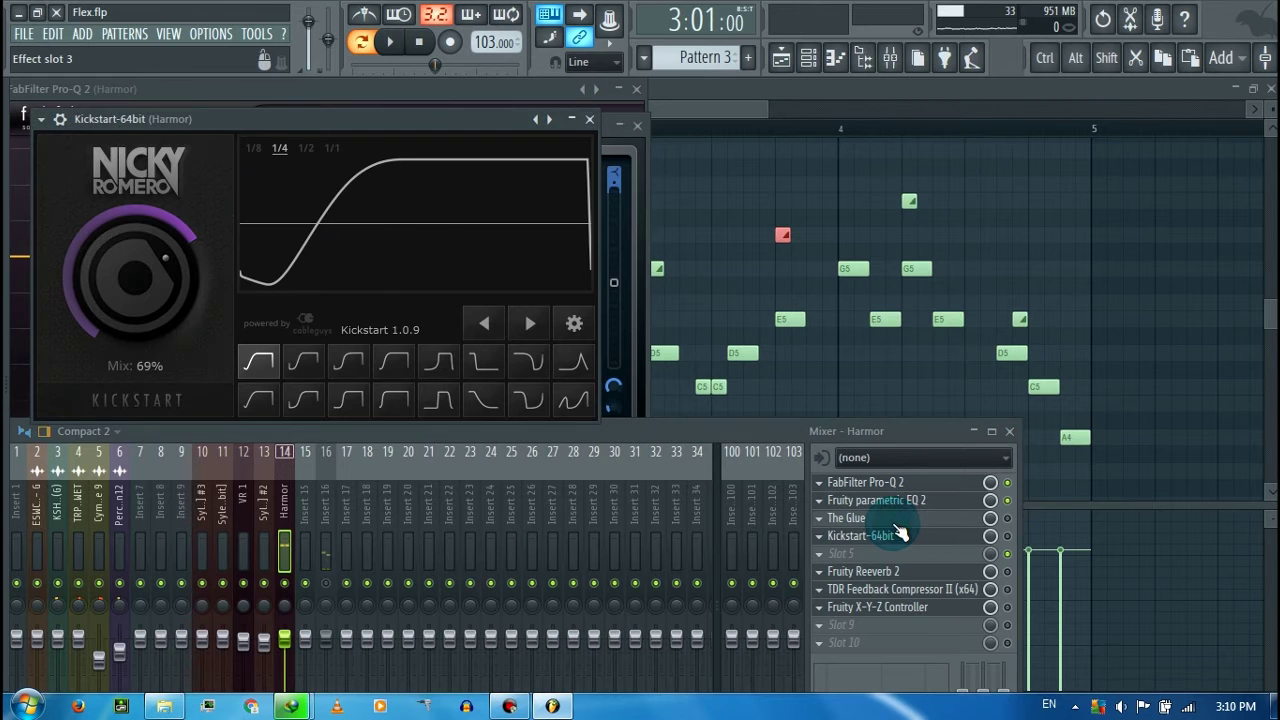
left_click(893, 519)
left_click_drag(596, 428, 823, 193)
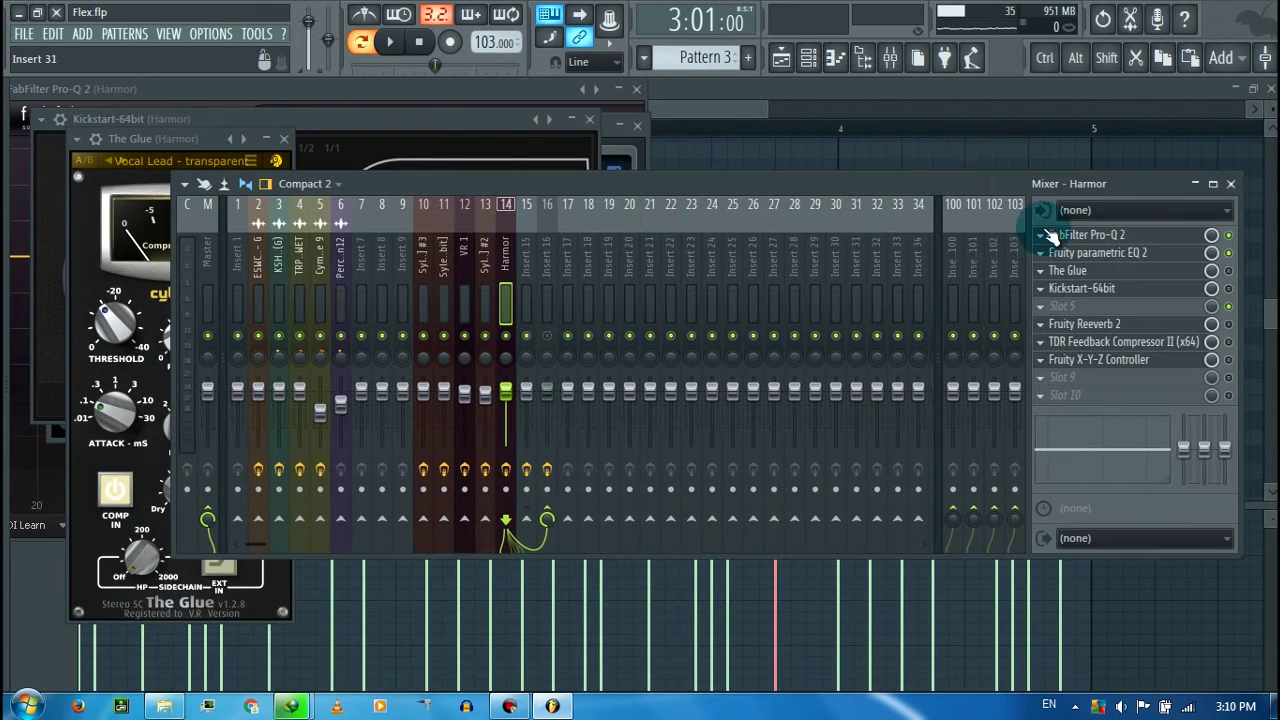
key("space")
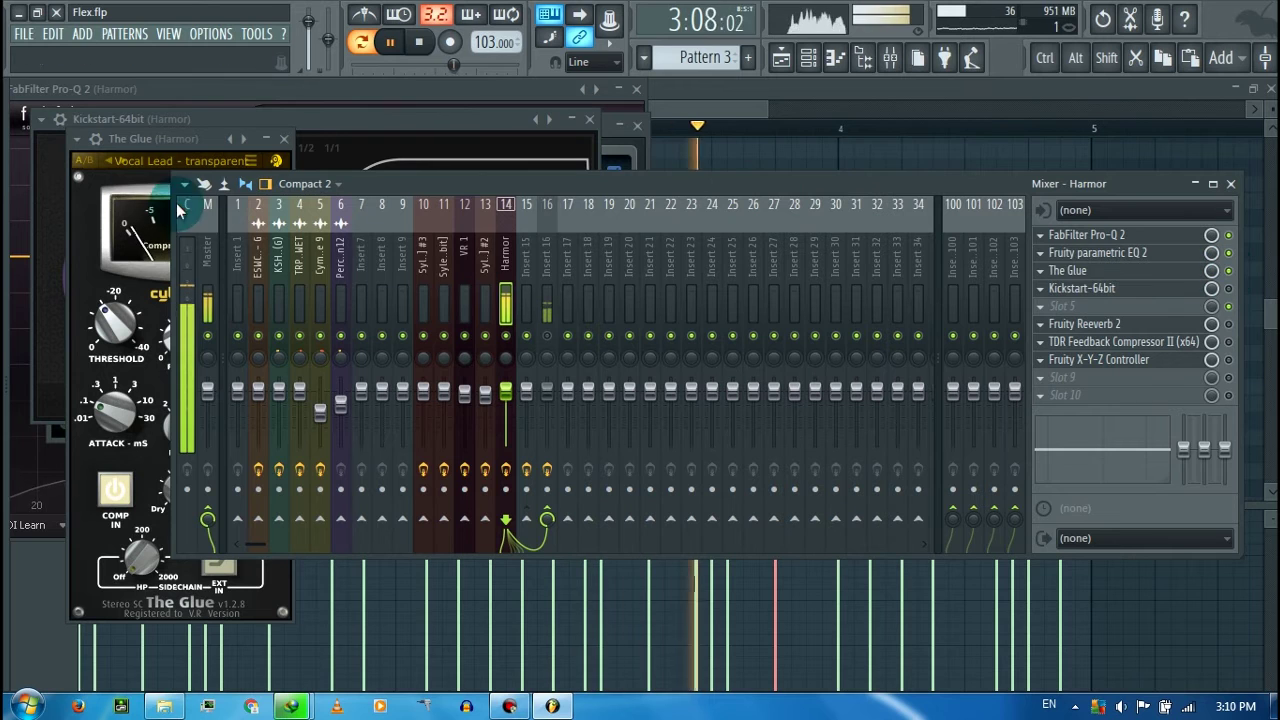
key("space")
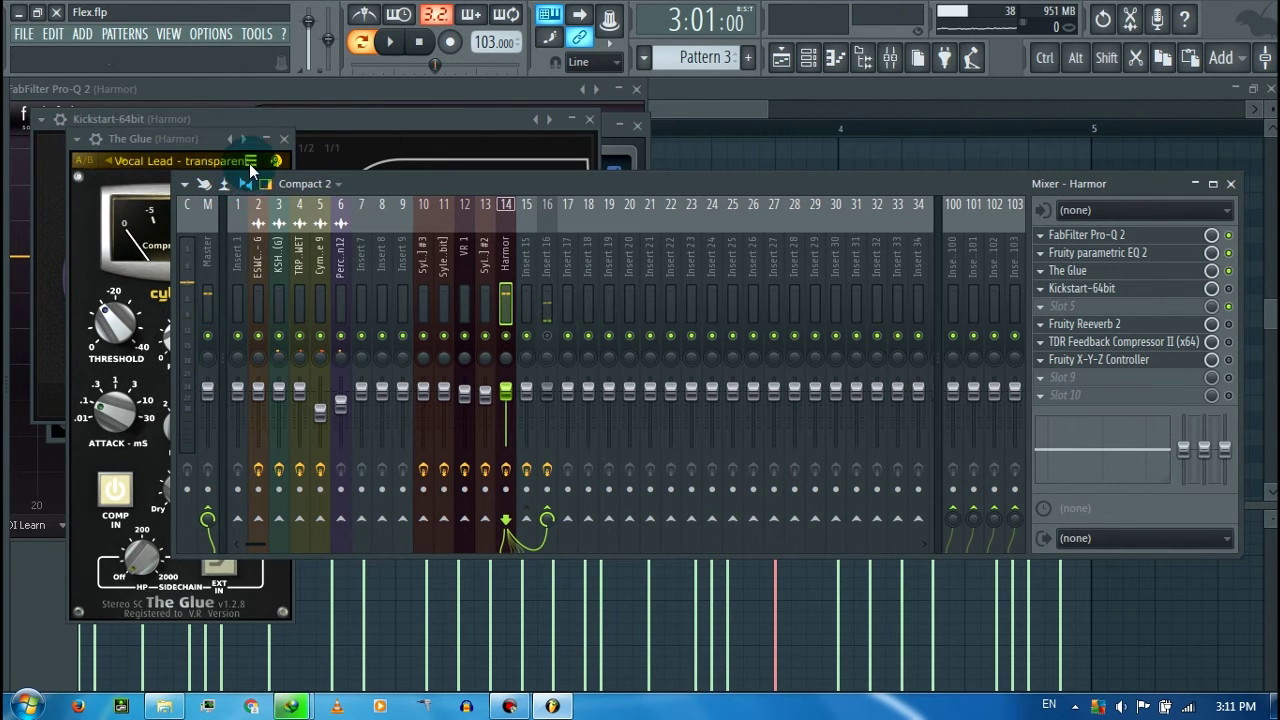
Step: Load the Vocal Lead - transparent preset in The Glue and adjust its threshold while the melody plays
left_click(249, 163)
mouse_move(314, 183)
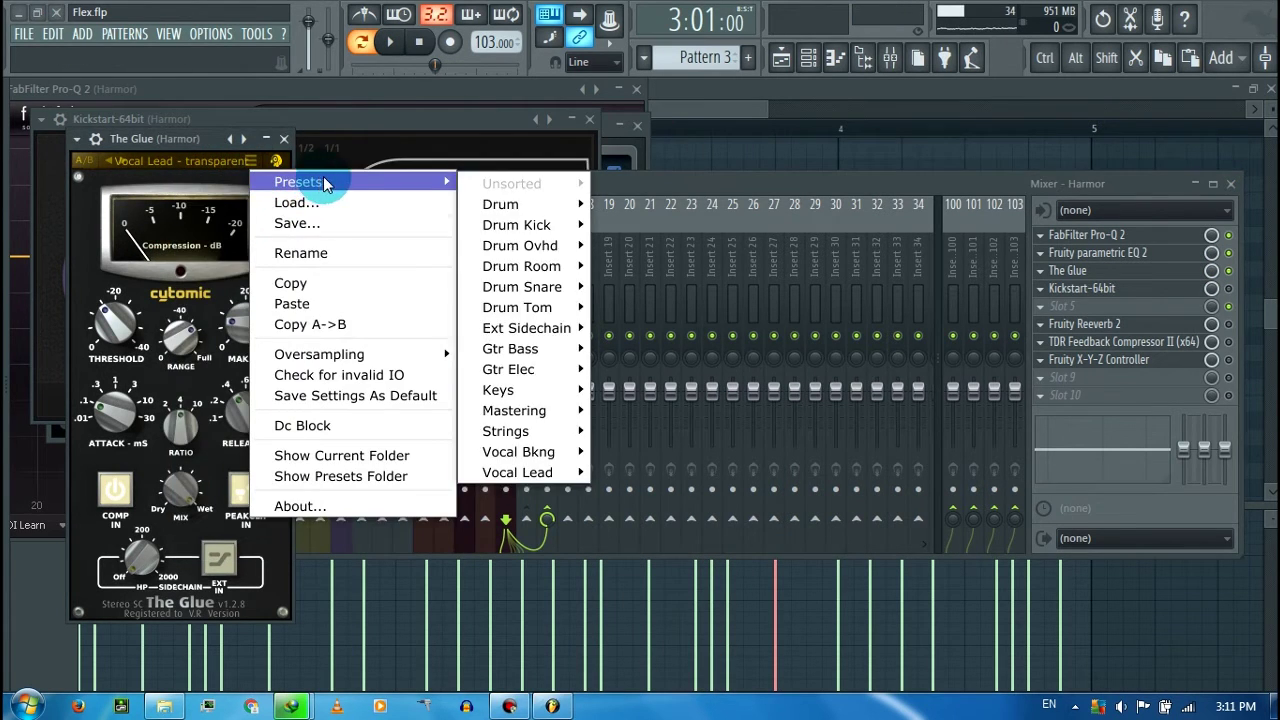
mouse_move(517, 472)
left_click(640, 474)
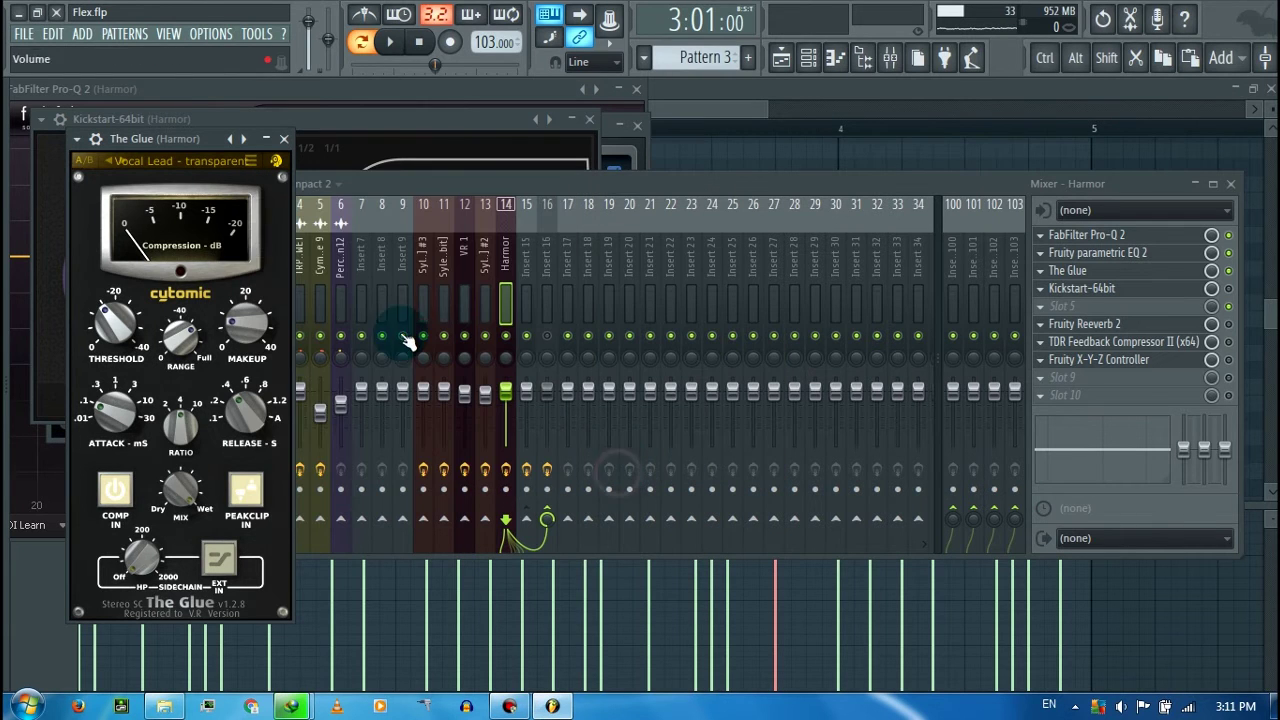
key("space")
left_click_drag(115, 316, 117, 333)
left_click_drag(848, 190, 511, 213)
key("space")
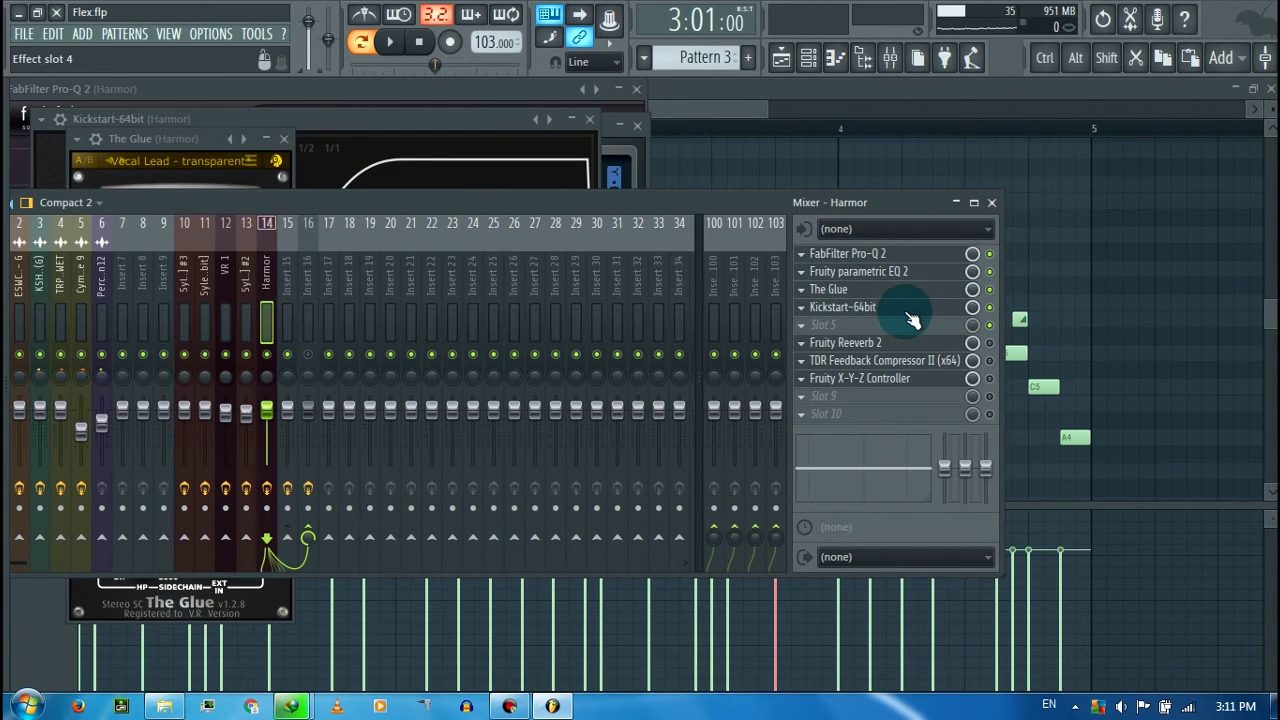
Step: Play the melody from bar 3 with Kickstart-64bit enabled and its volume curve in view
key("space")
left_click(423, 133)
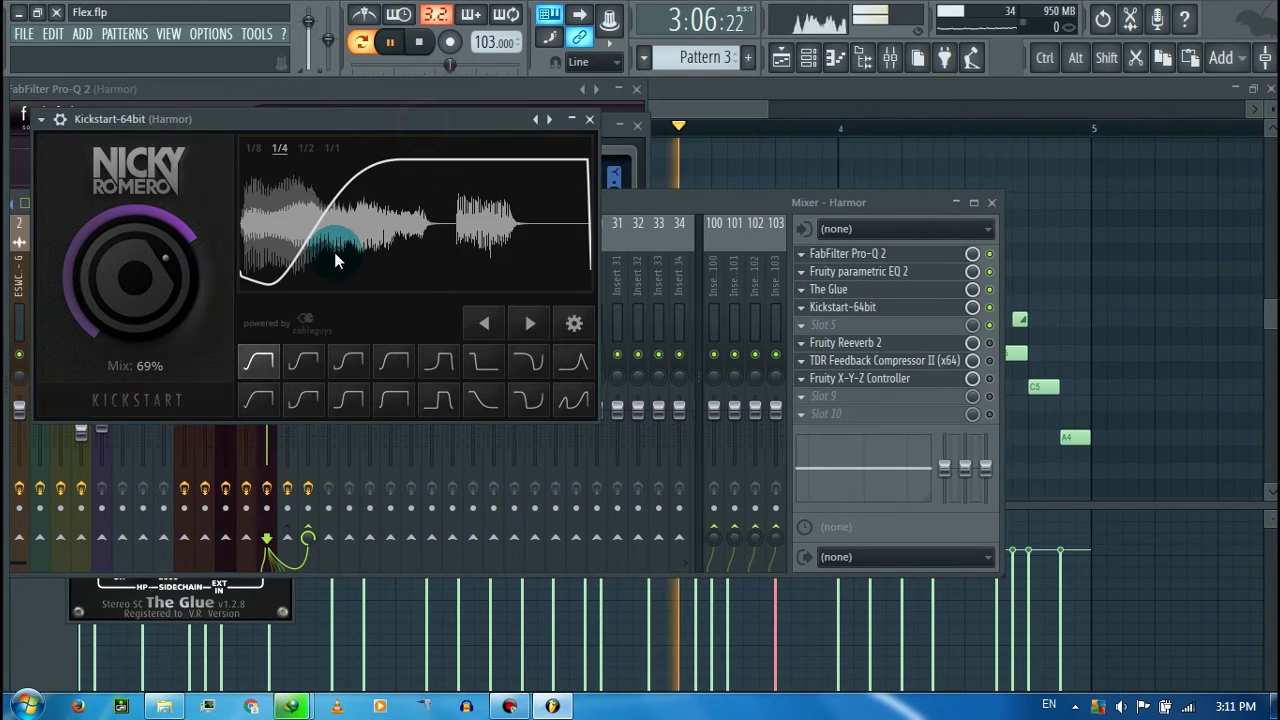
key("space")
Step: Open Fruity Reeverb 2 on the Harmor track, enable it and play the melody from bar 3
left_click_drag(680, 205, 647, 129)
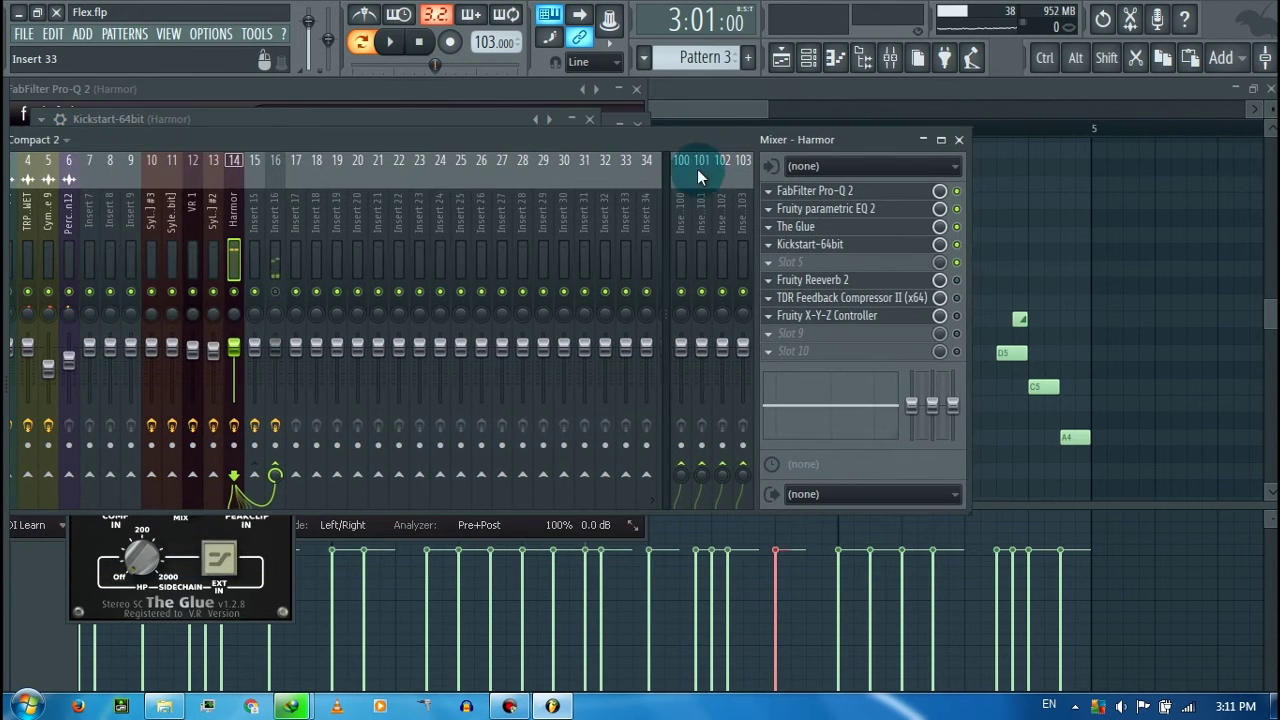
left_click(884, 292)
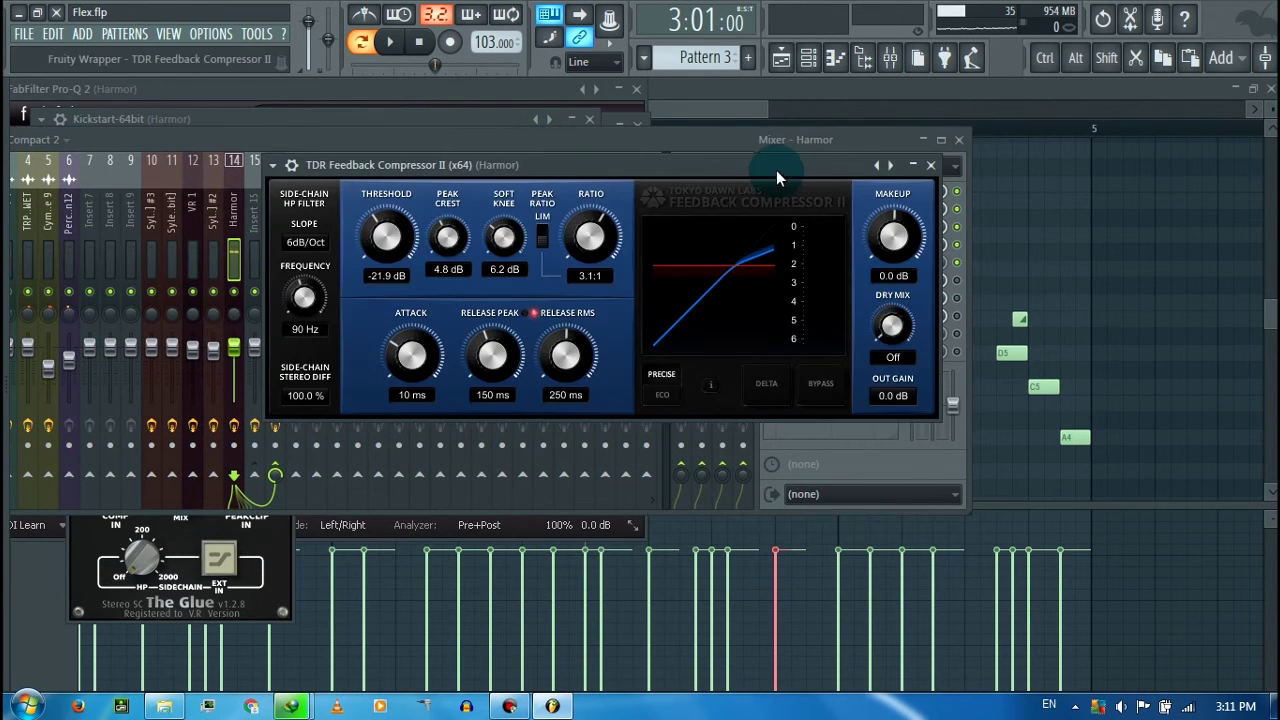
left_click_drag(776, 171, 485, 154)
left_click(869, 287)
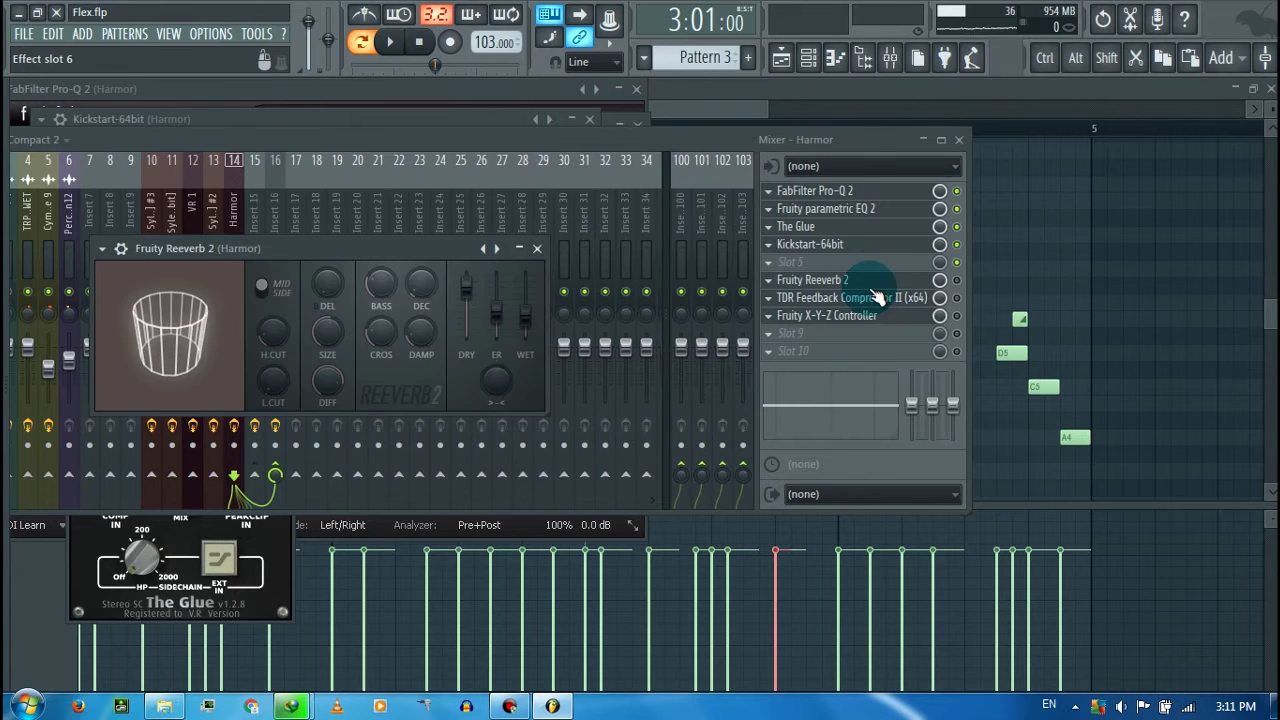
left_click(957, 280)
key("space")
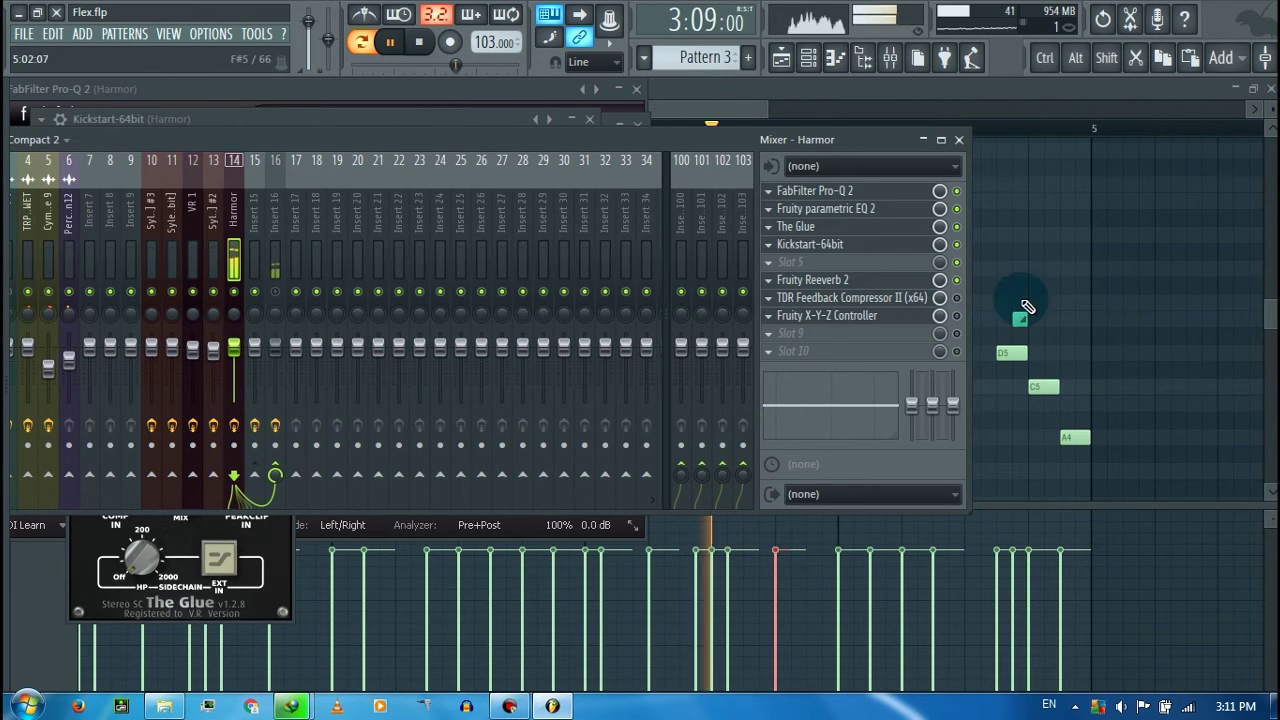
key("space")
Step: Enable TDR Feedback Compressor II on the Harmor track and open its settings
left_click(906, 311)
left_click(903, 297)
left_click(935, 297)
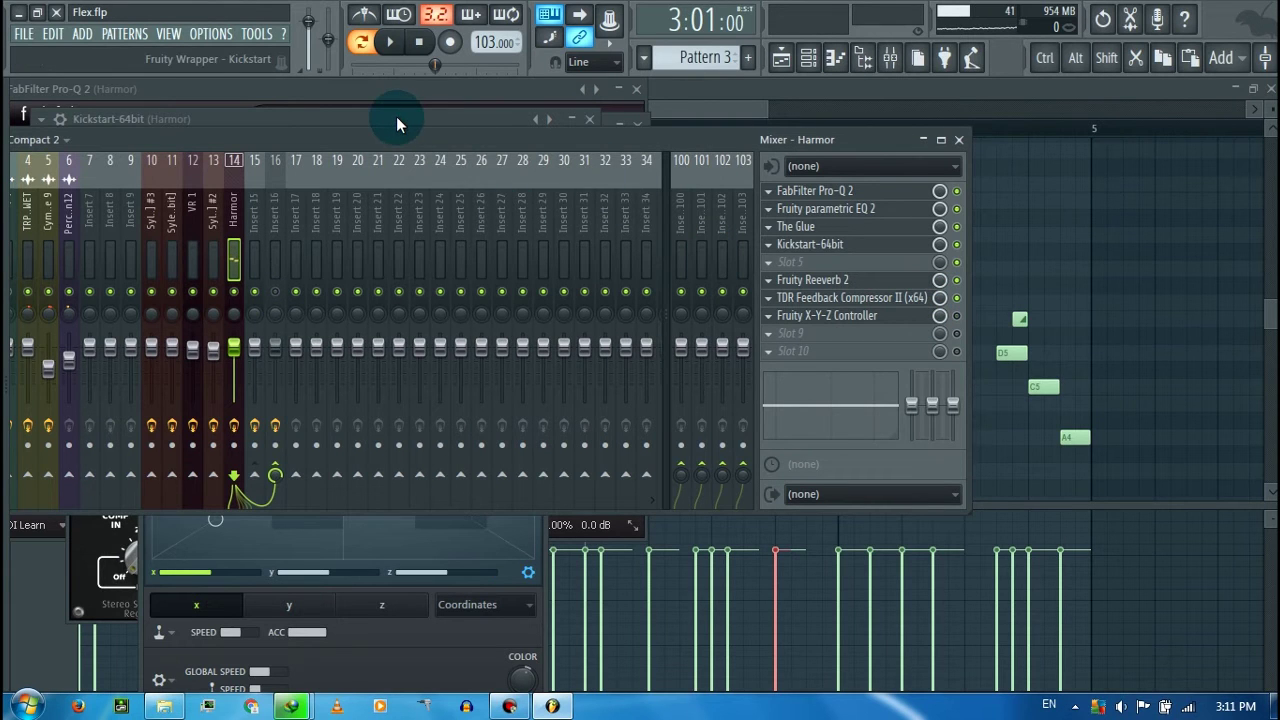
left_click(866, 309)
left_click(870, 299)
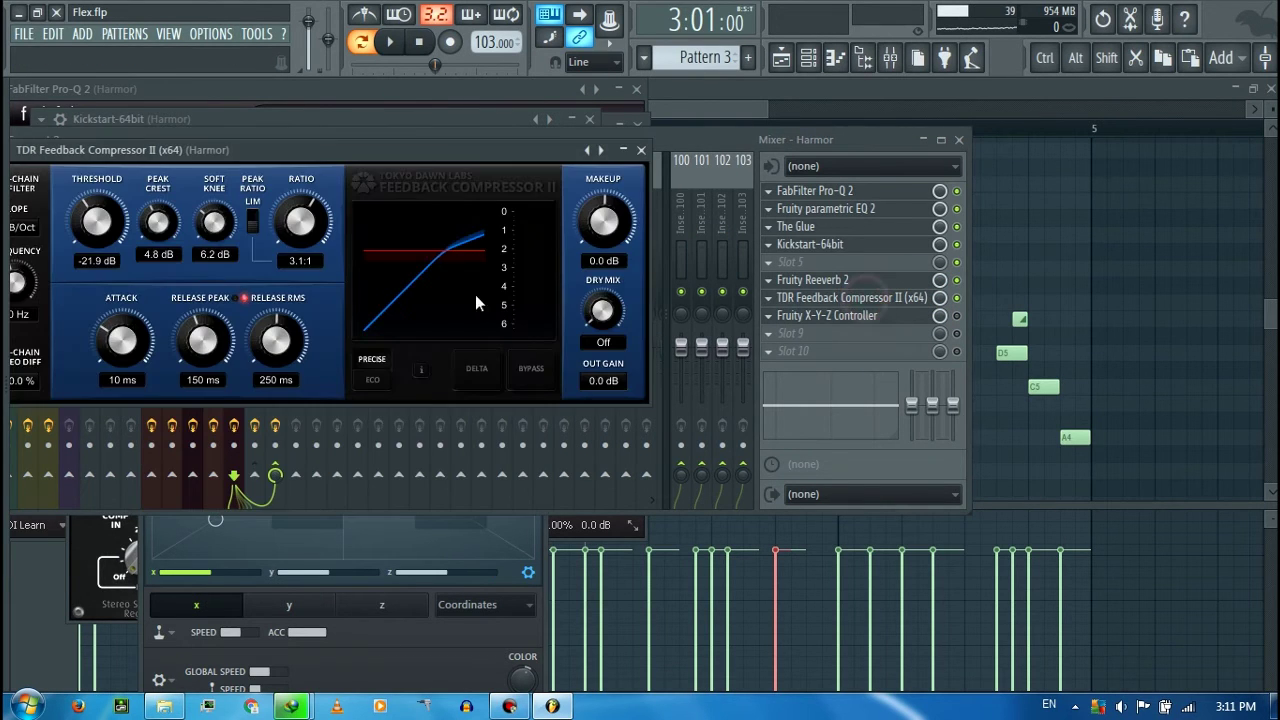
left_click_drag(401, 148, 678, 128)
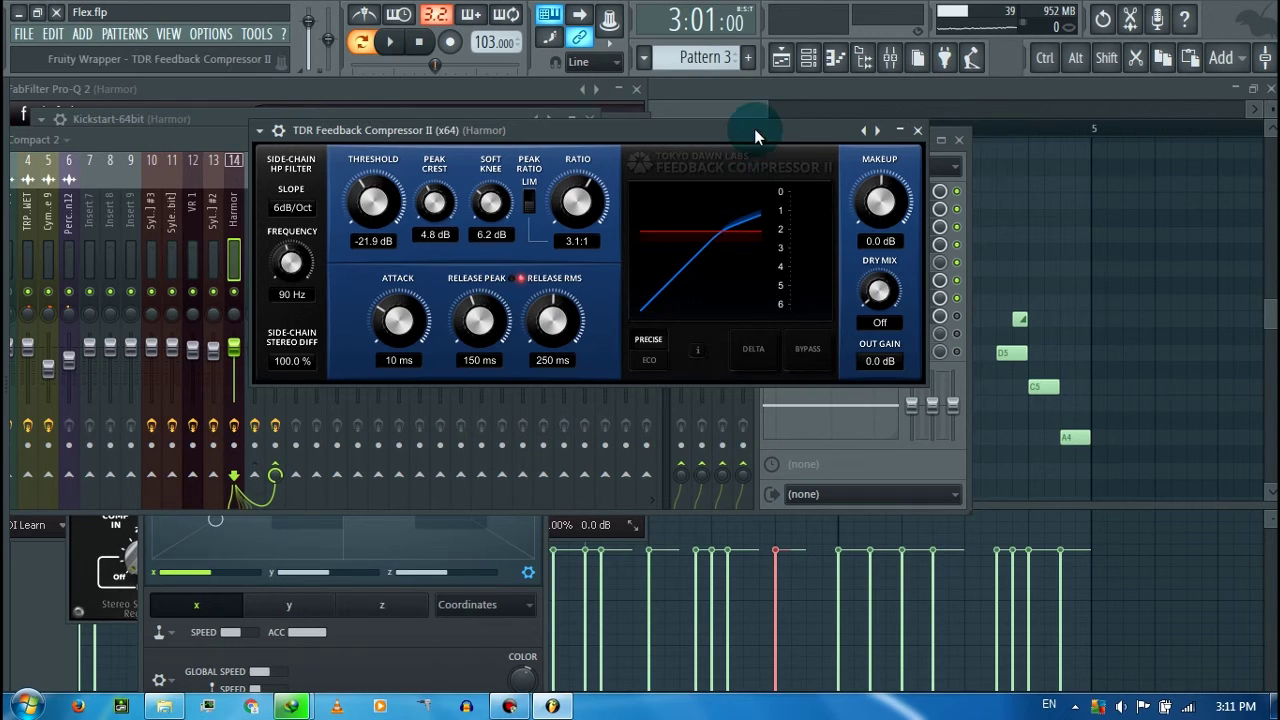
left_click_drag(755, 133, 790, 143)
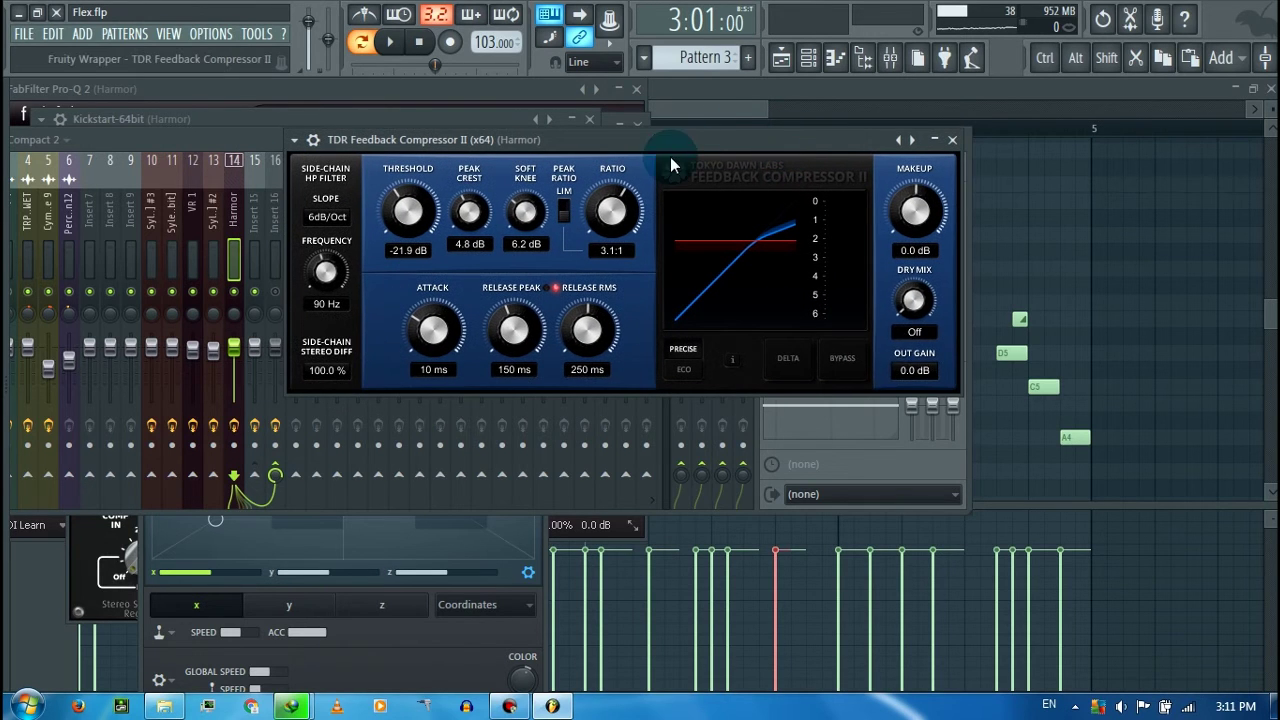
Step: Play the melody from bar 3 through TDR Feedback Compressor II and return to the mixer
left_click(857, 366)
key("space")
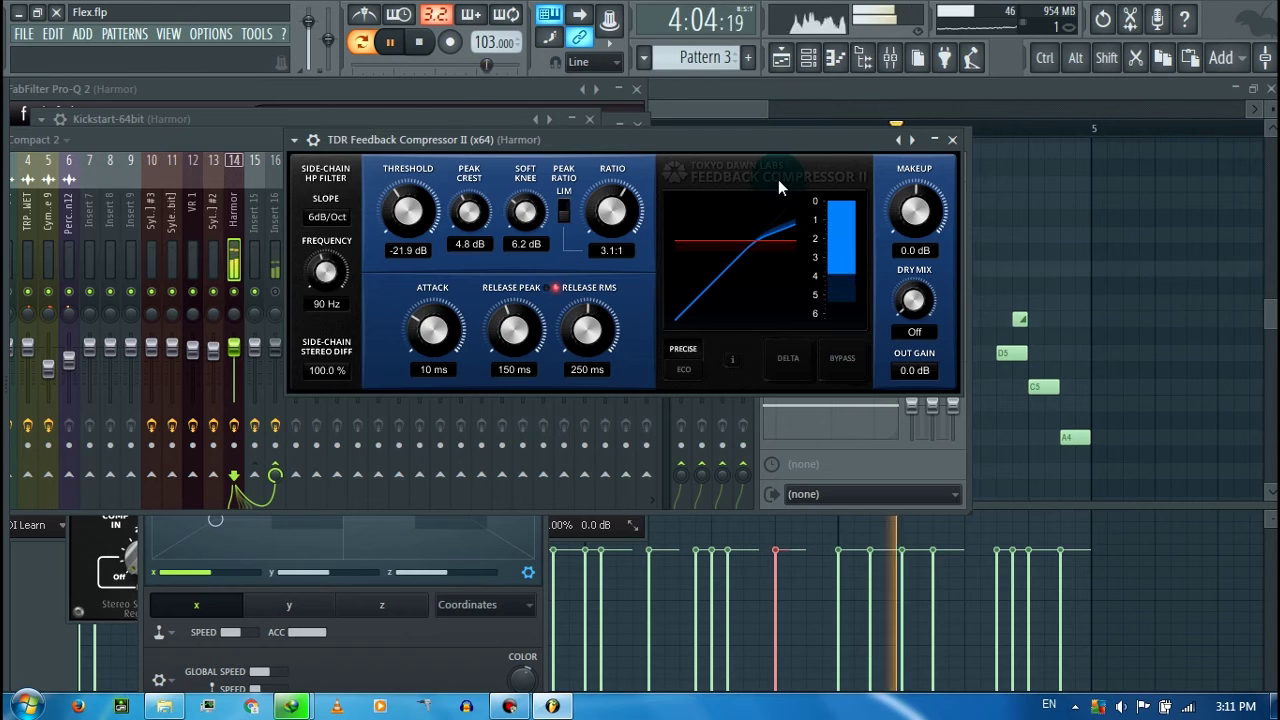
key("space")
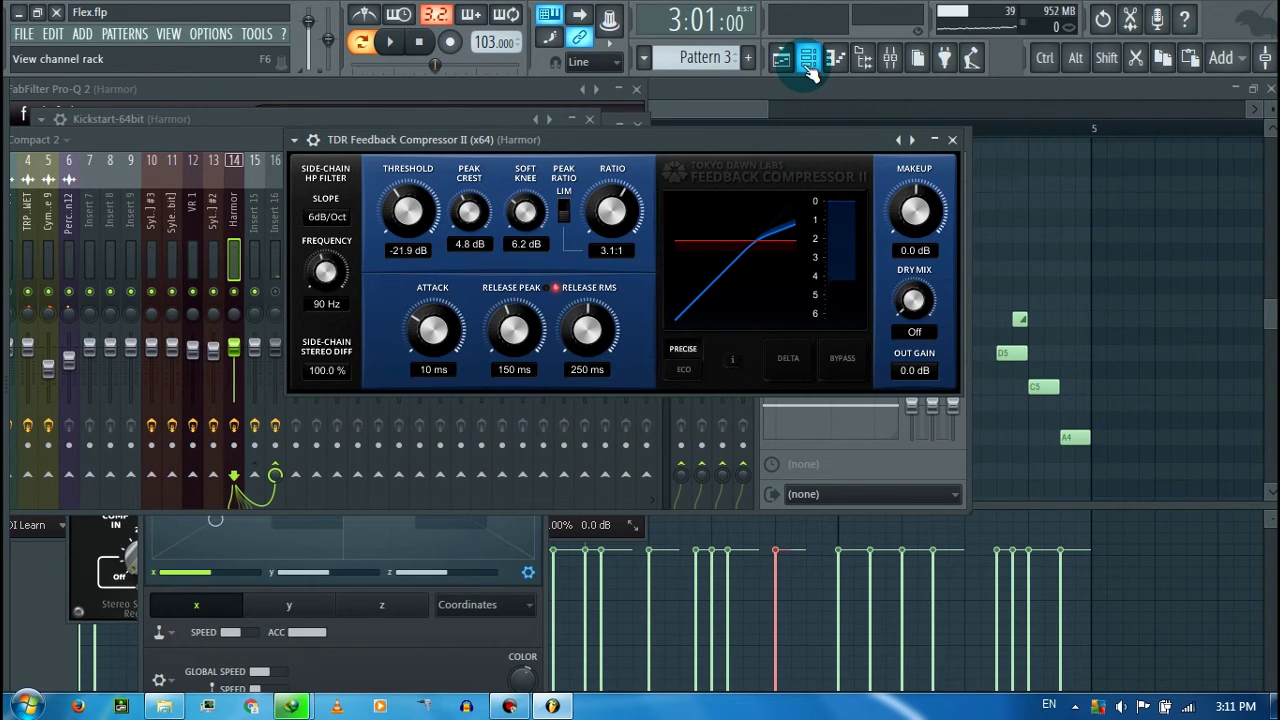
left_click(890, 57)
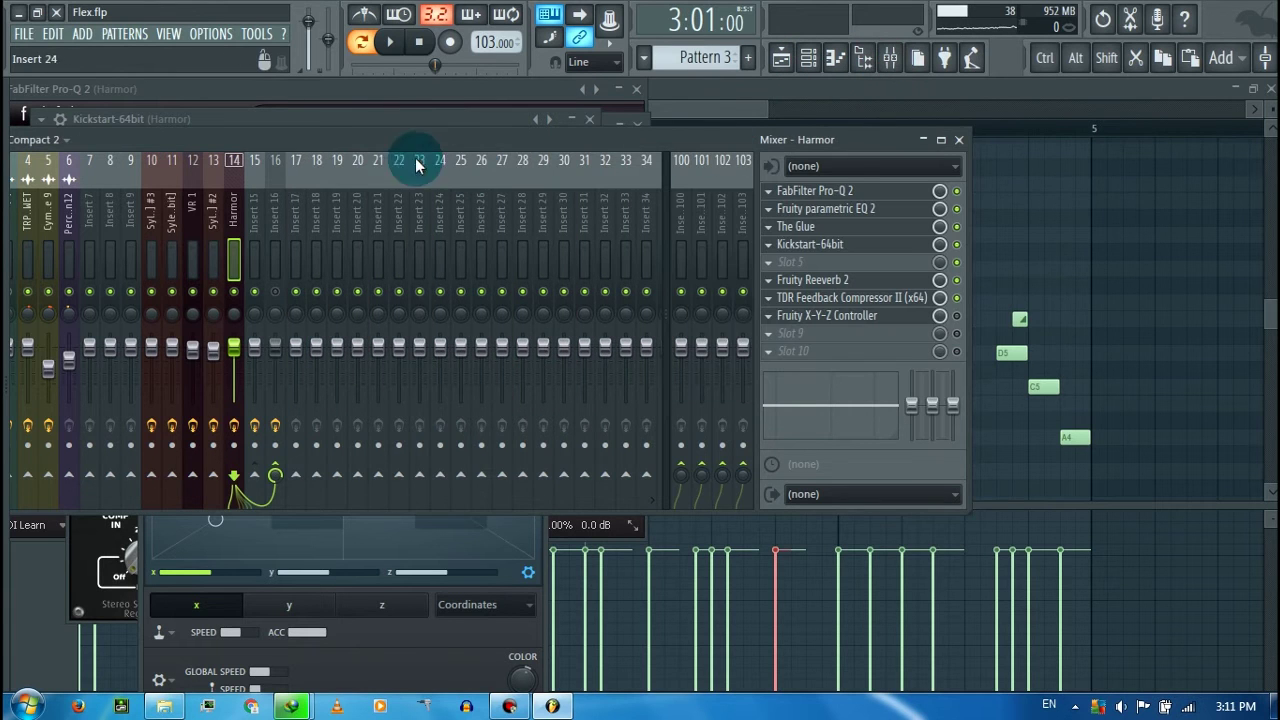
Step: Select the Insert 16 send track in the mixer and open its ValhallaRoom reverb with the settings in view
left_click_drag(378, 129, 662, 175)
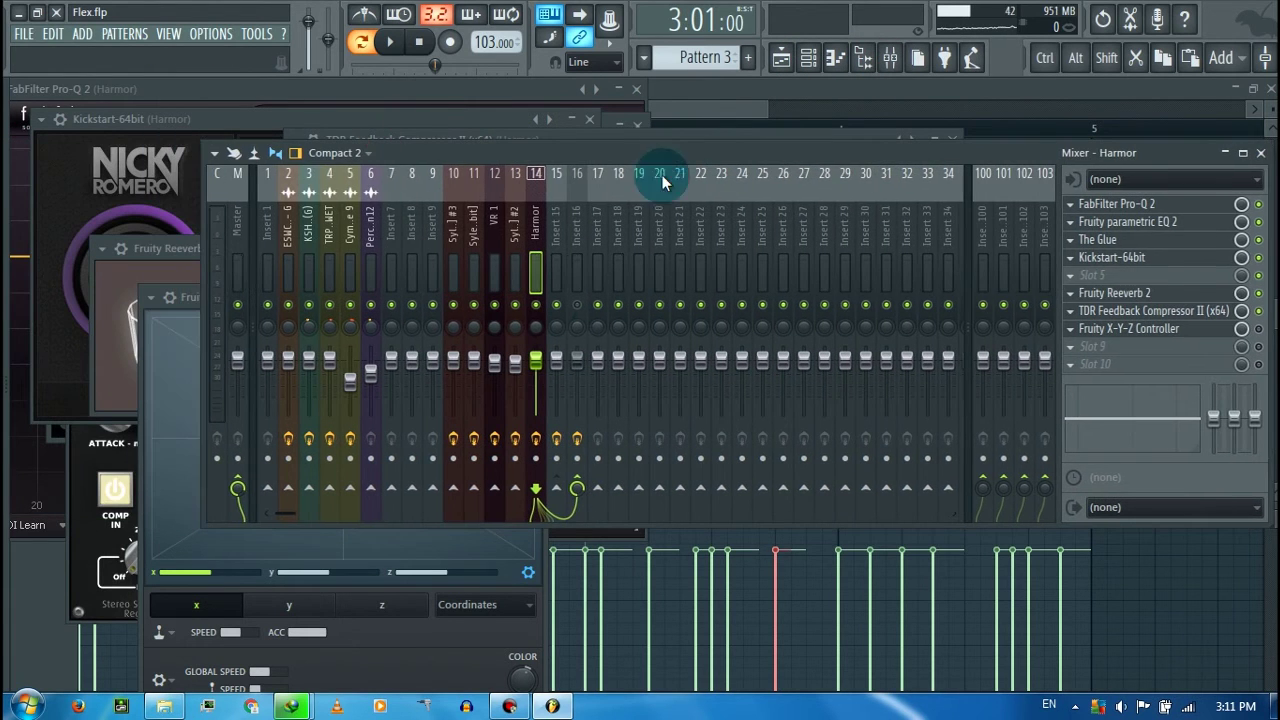
left_click(578, 265)
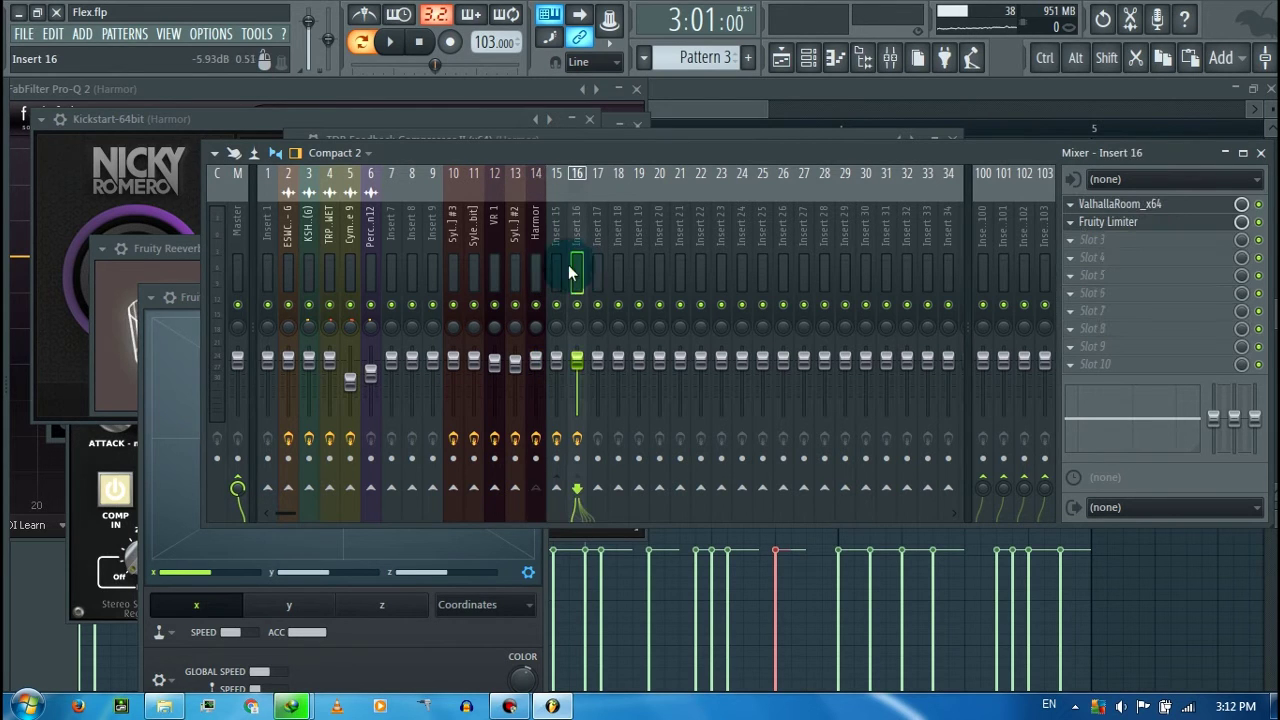
left_click(1120, 221)
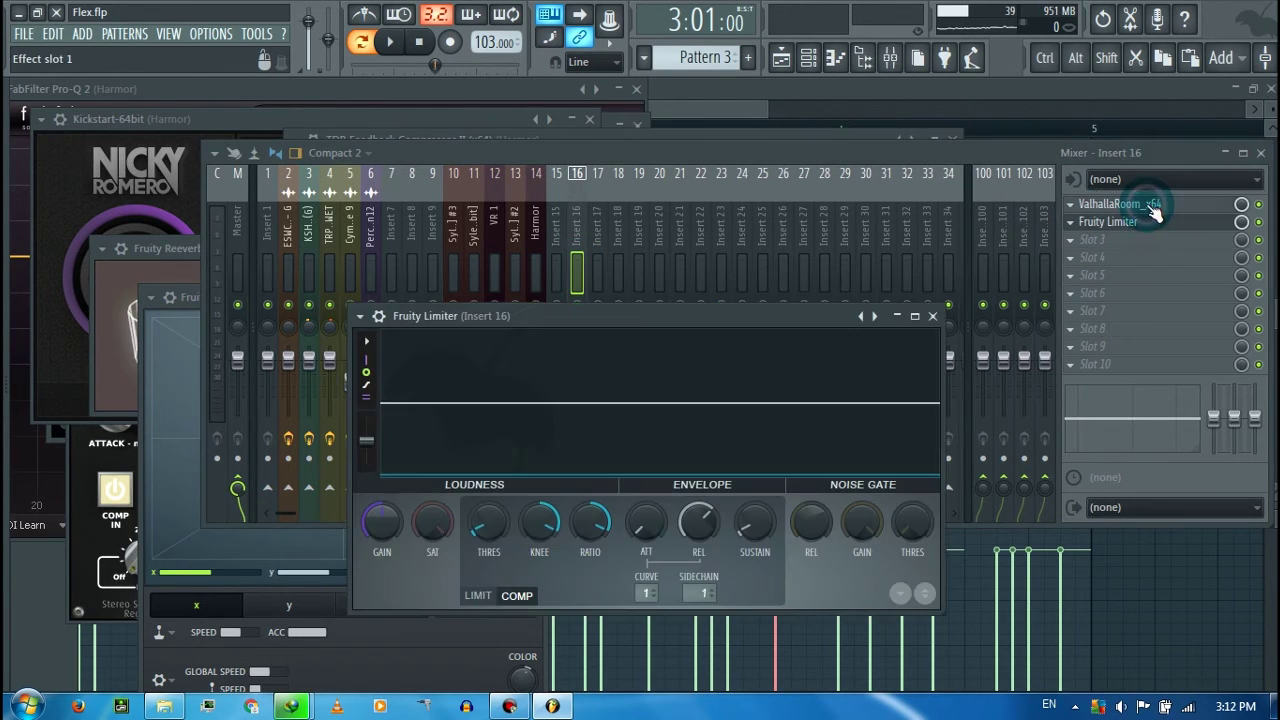
left_click(1119, 203)
left_click(1119, 203)
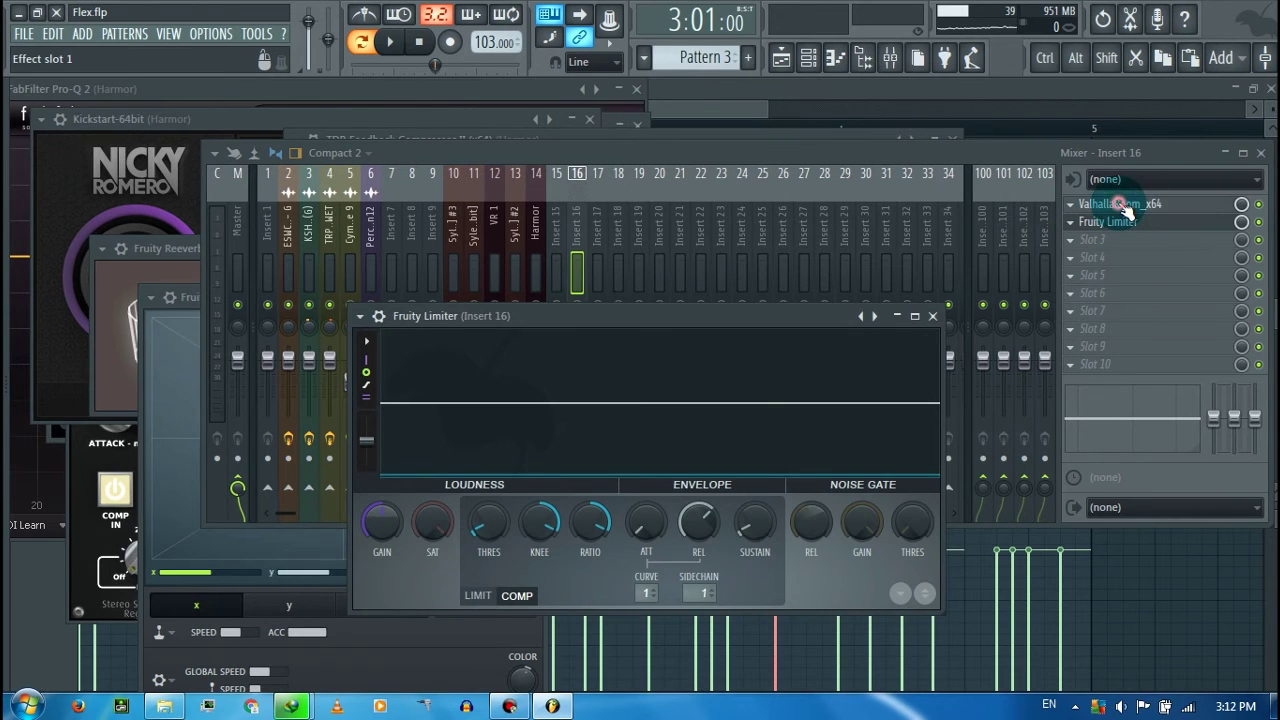
left_click(1119, 203)
left_click_drag(472, 224, 453, 262)
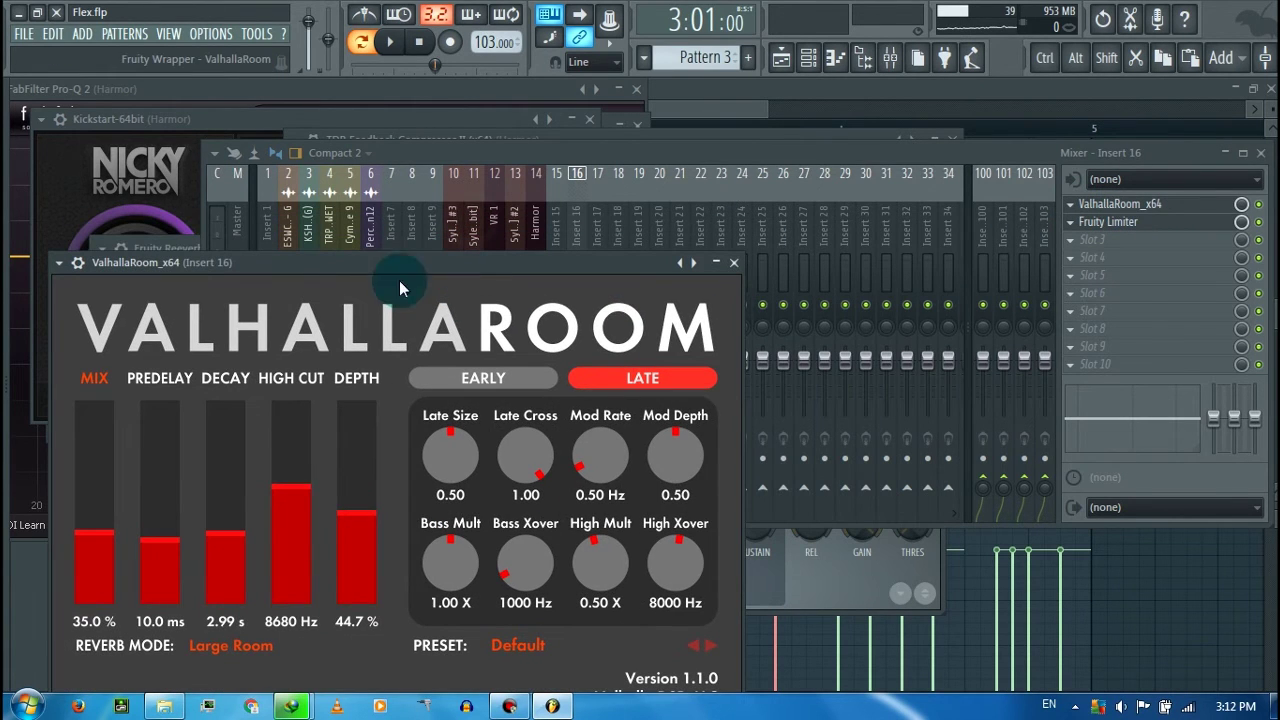
Step: Open Fruity Limiter on Insert 16, show its sidechain and envelope settings, and return to the mixer
left_click(1140, 223)
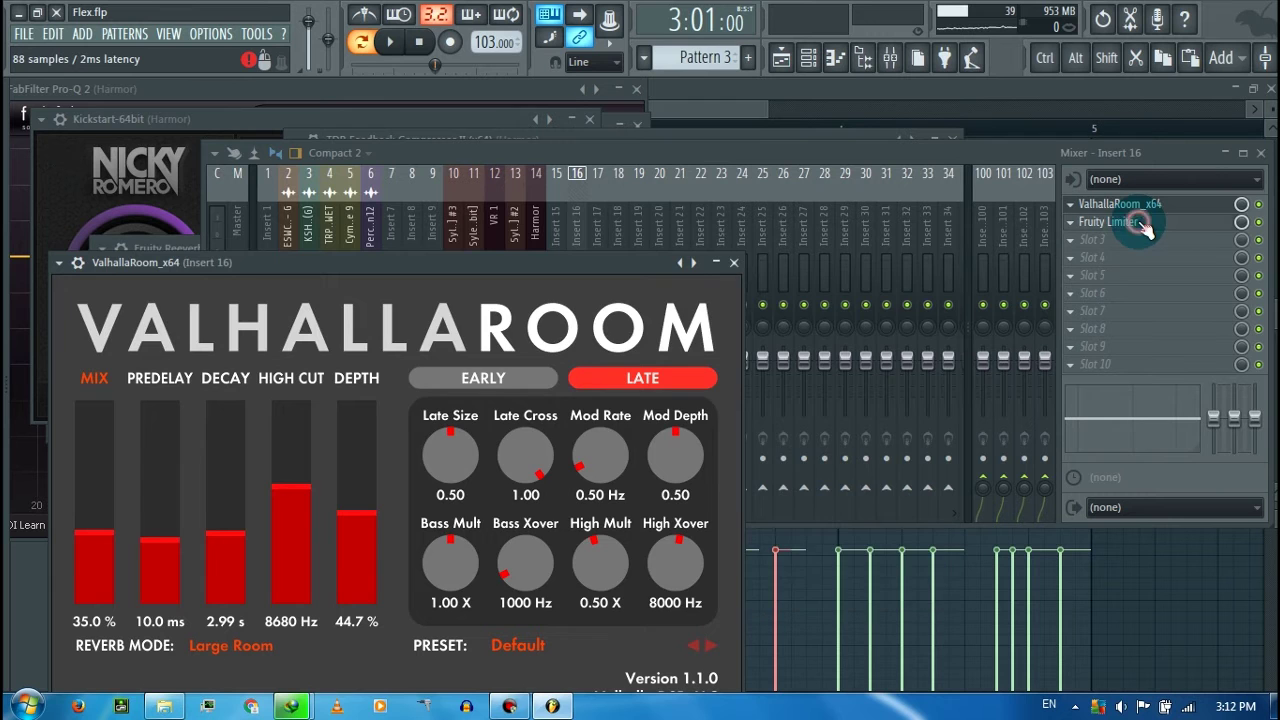
left_click(1145, 224)
left_click_drag(615, 322, 578, 191)
left_click(650, 458)
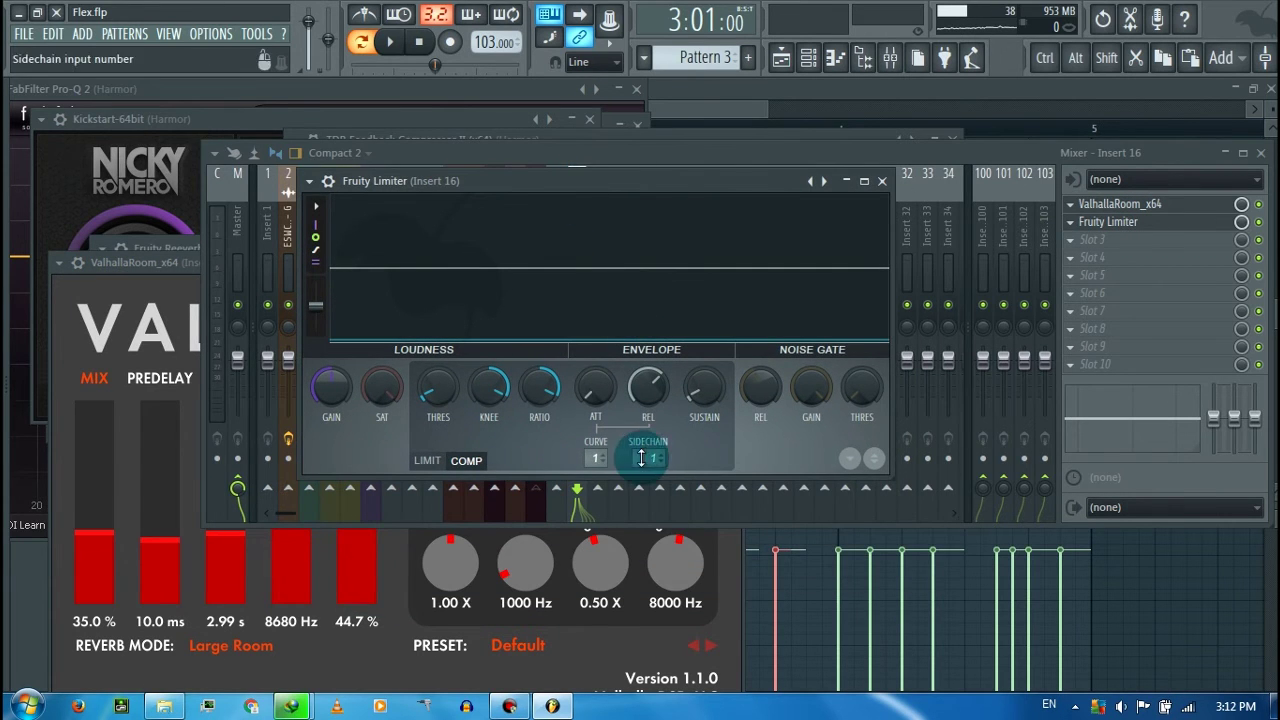
left_click(677, 487)
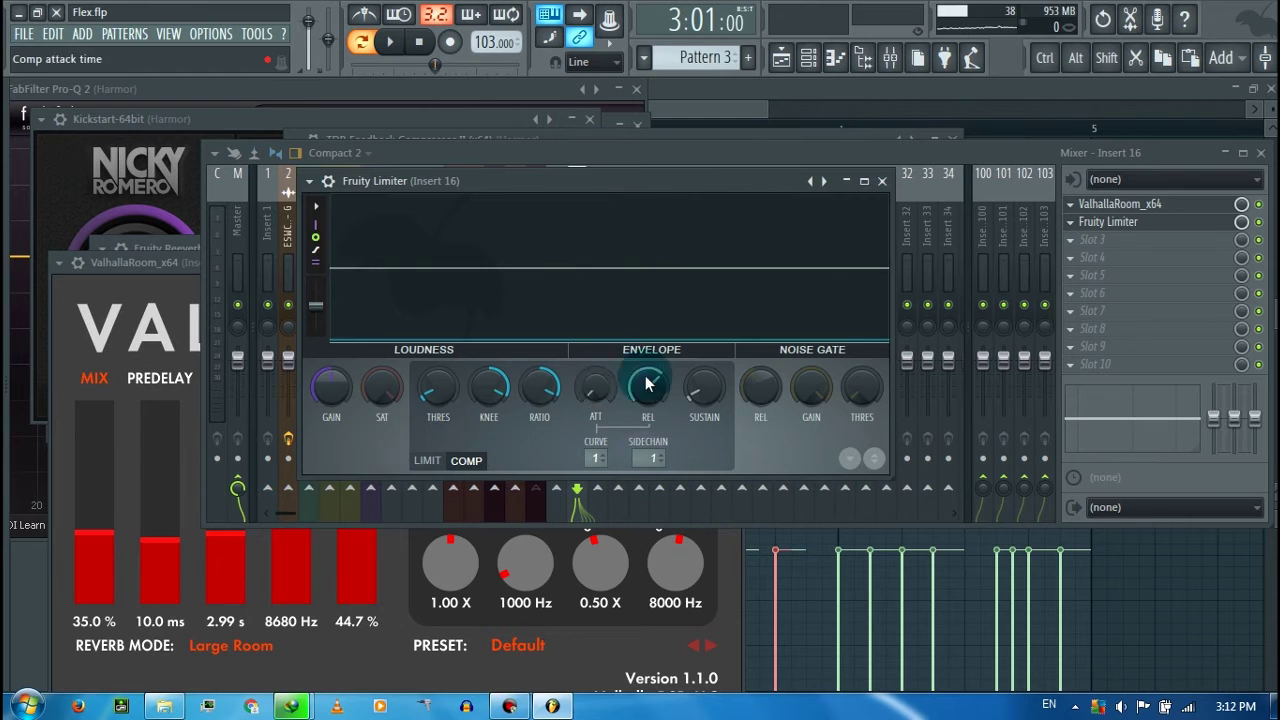
left_click(886, 149)
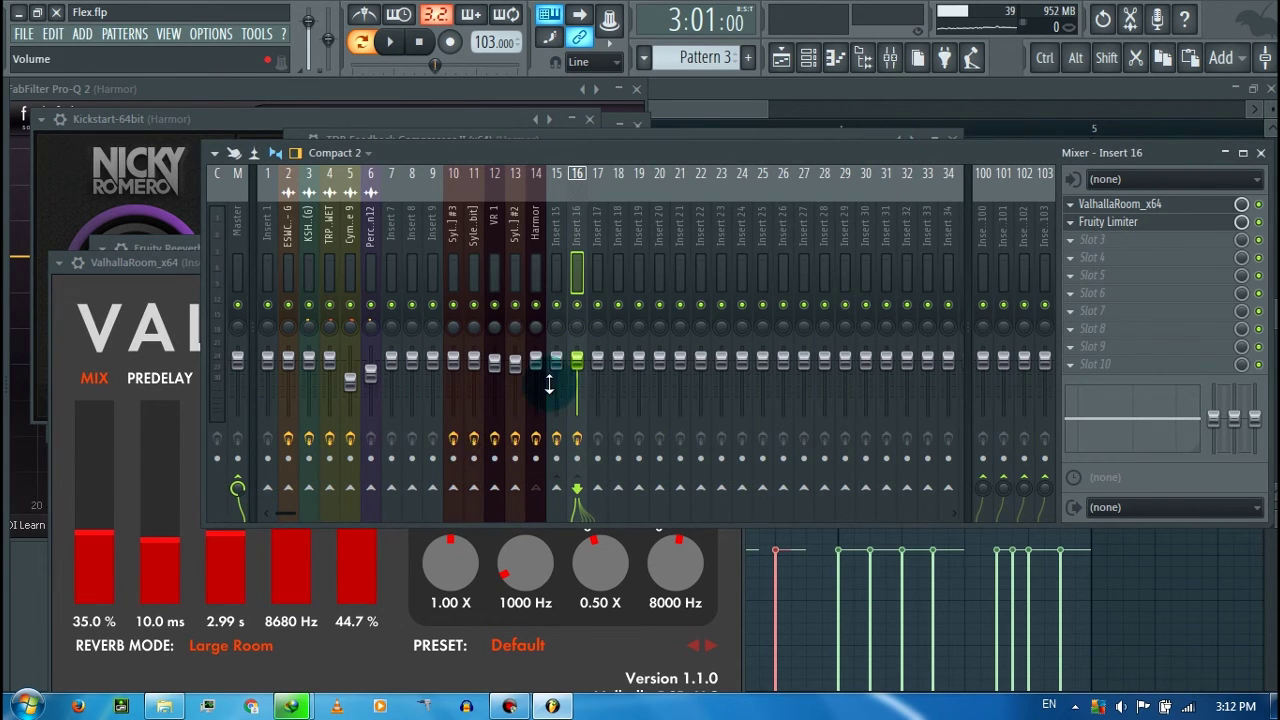
Step: Play the melody from bar 3 with Harmor's direct send to the Master disabled, and re-enable that send
left_click(530, 267)
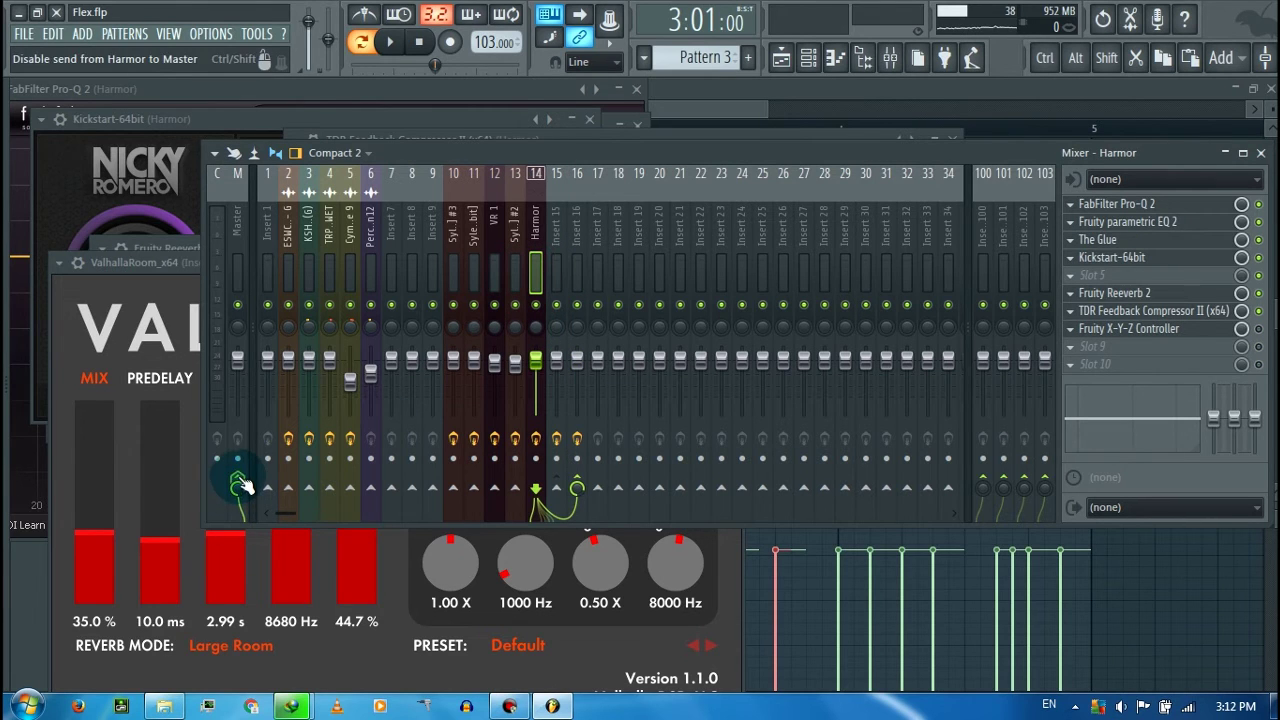
key("space")
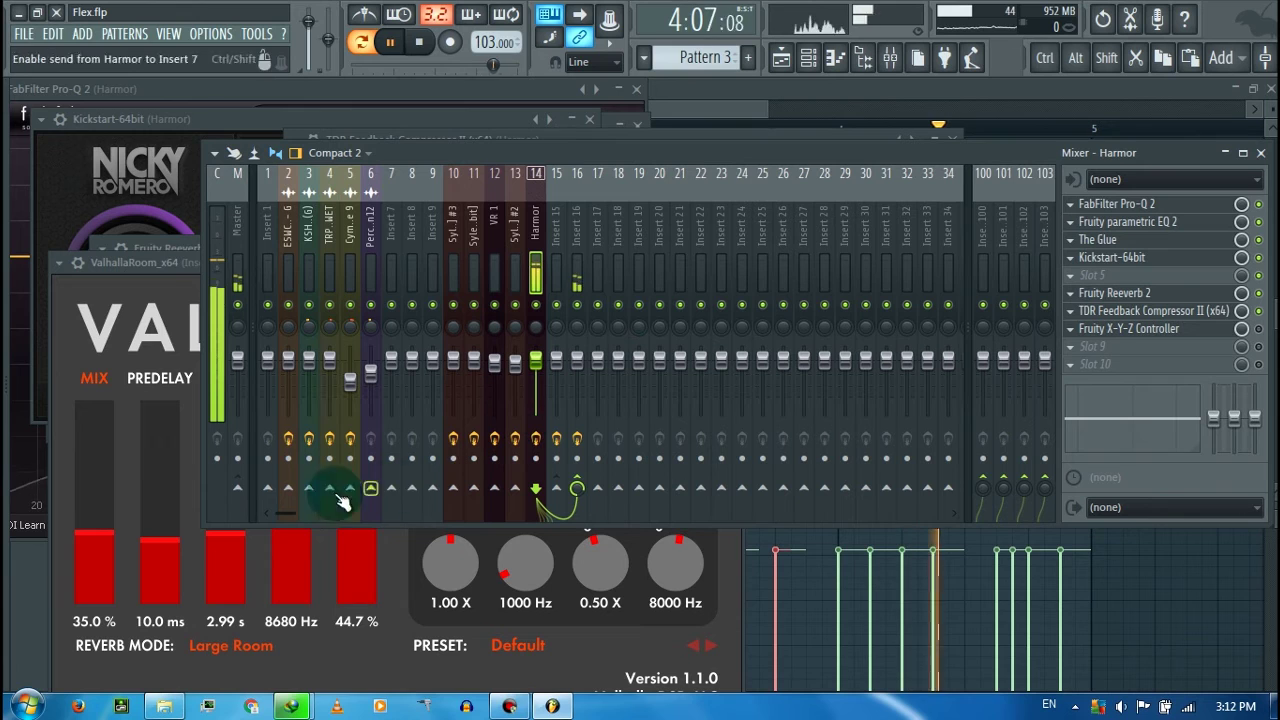
key("space")
left_click(237, 488)
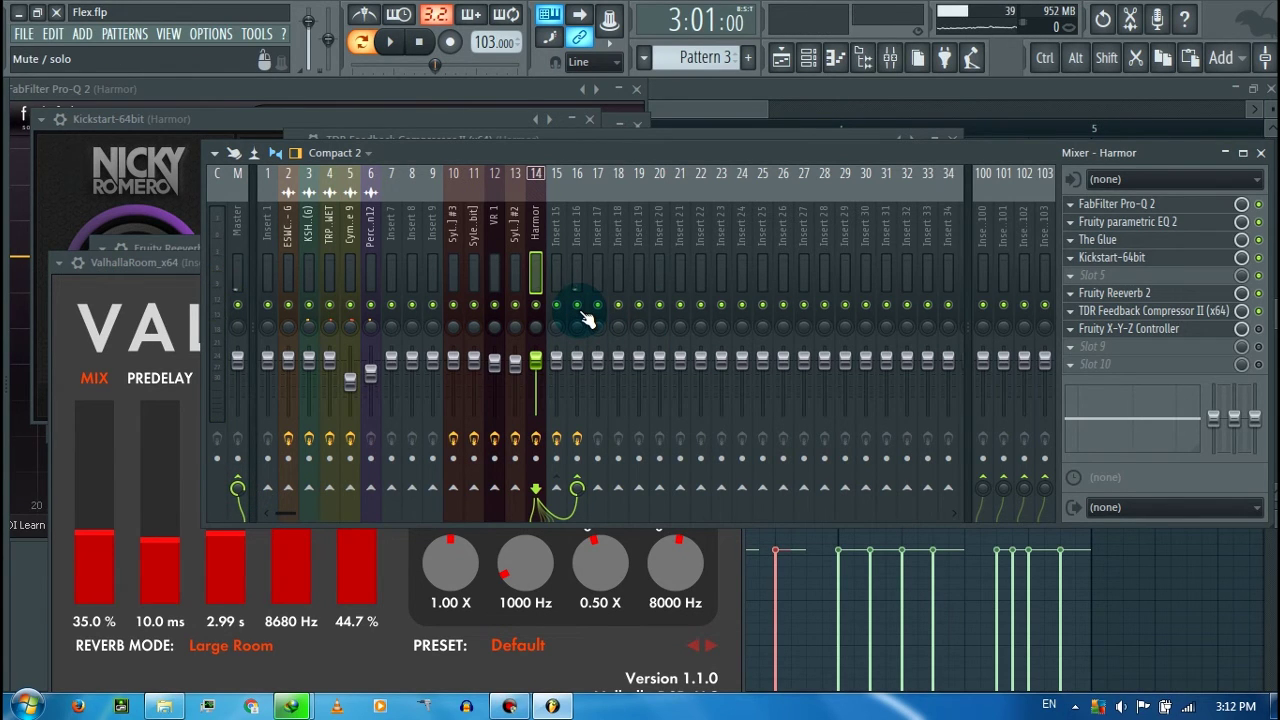
Step: Compare the melody from bar 3 with the Insert 16 reverb track muted and unmuted
key("space")
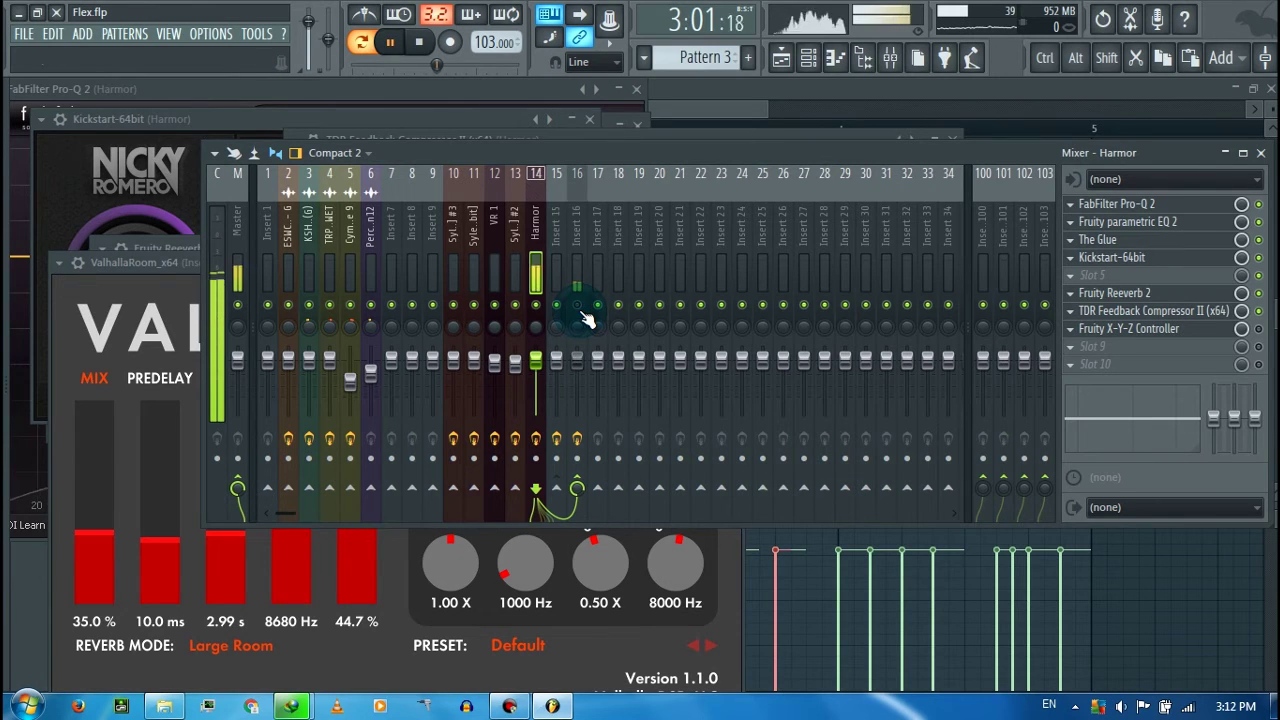
key("space")
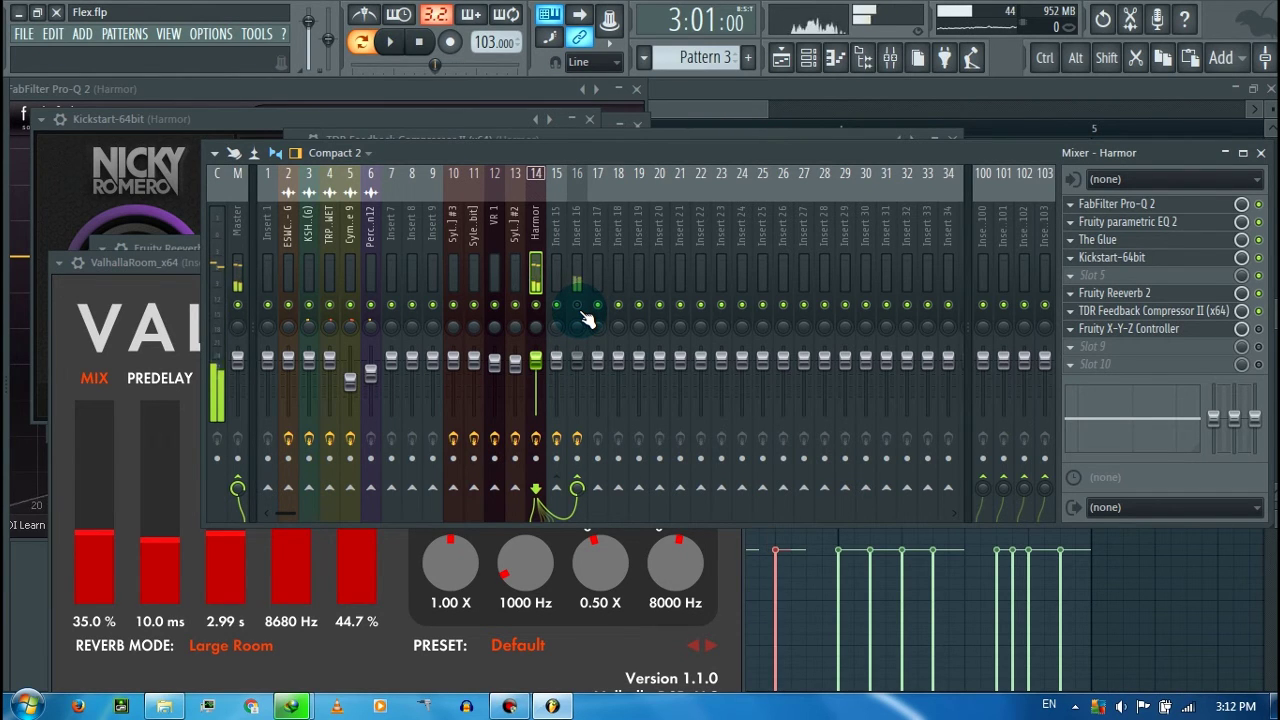
key("space")
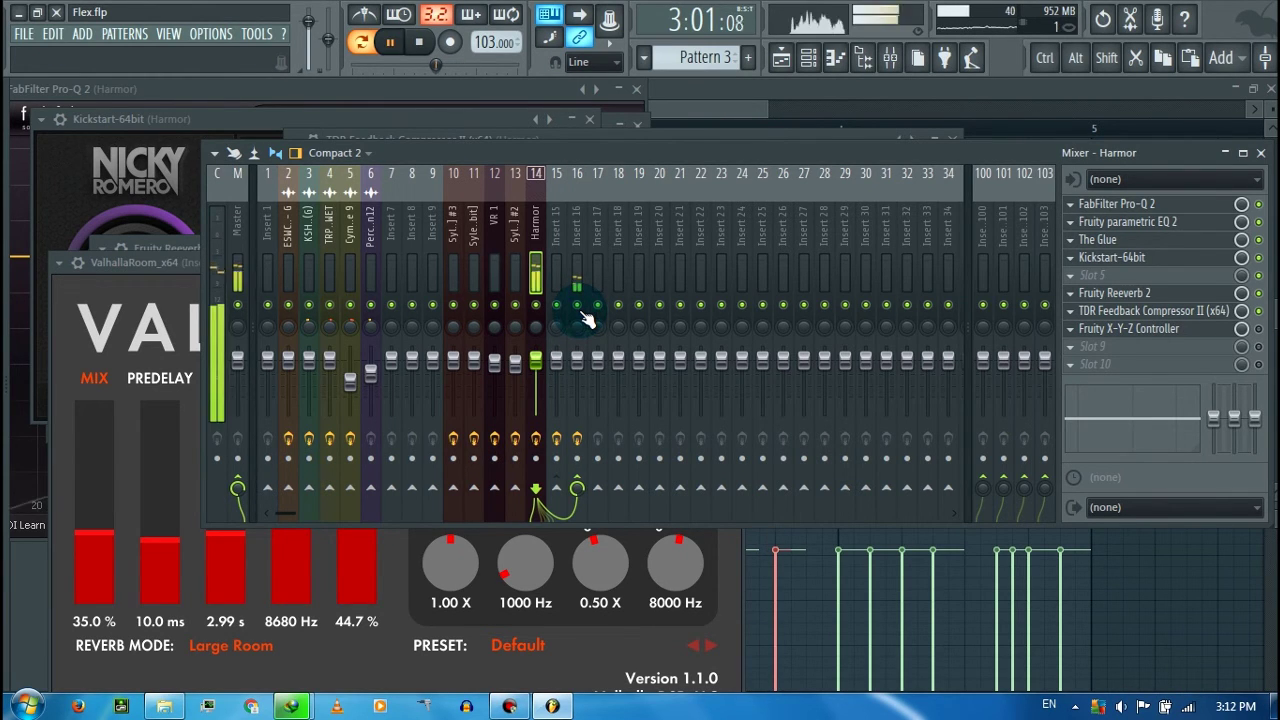
left_click(418, 42)
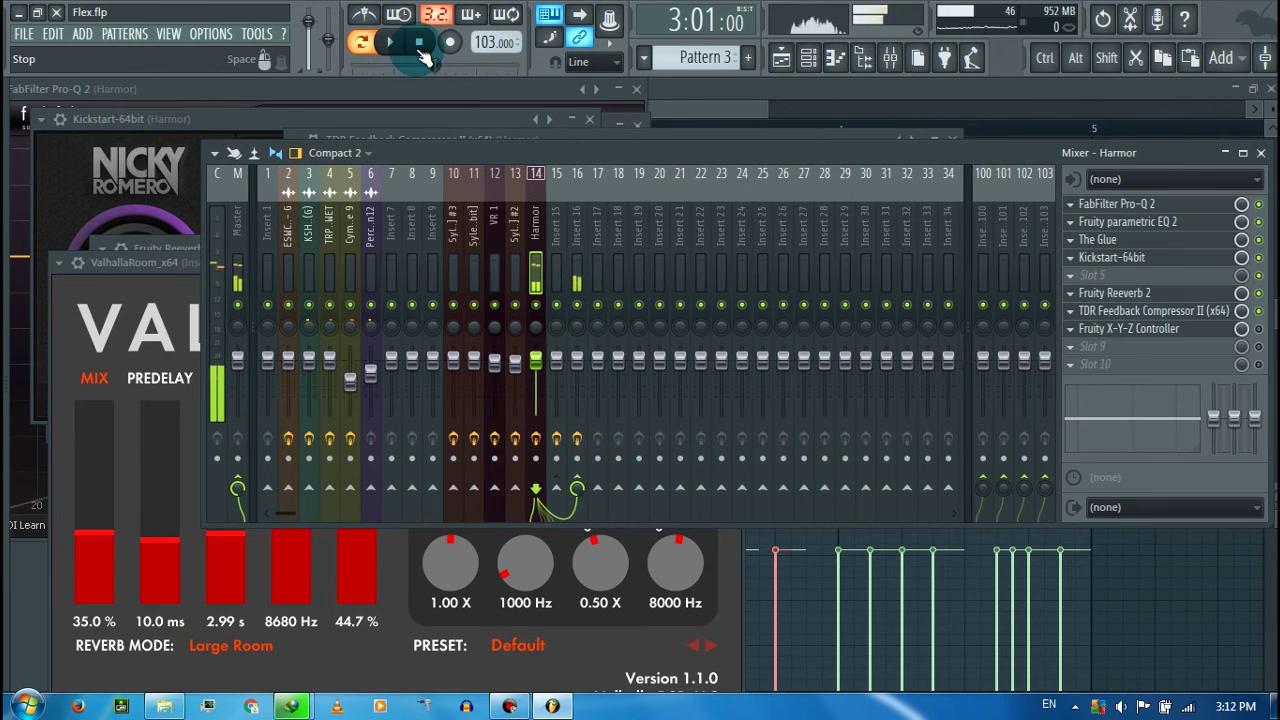
Step: Play the melody from bar 1 with Insert 16 muted, and again with it unmuted
left_click(418, 42)
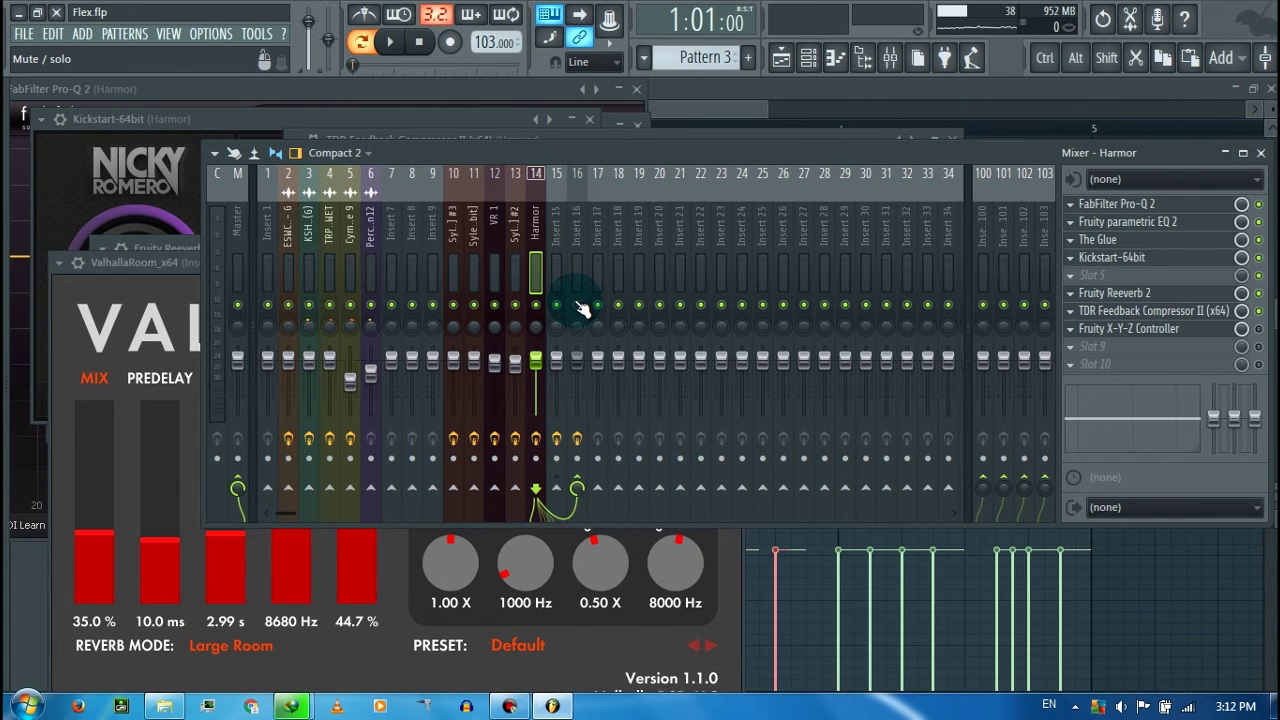
key("space")
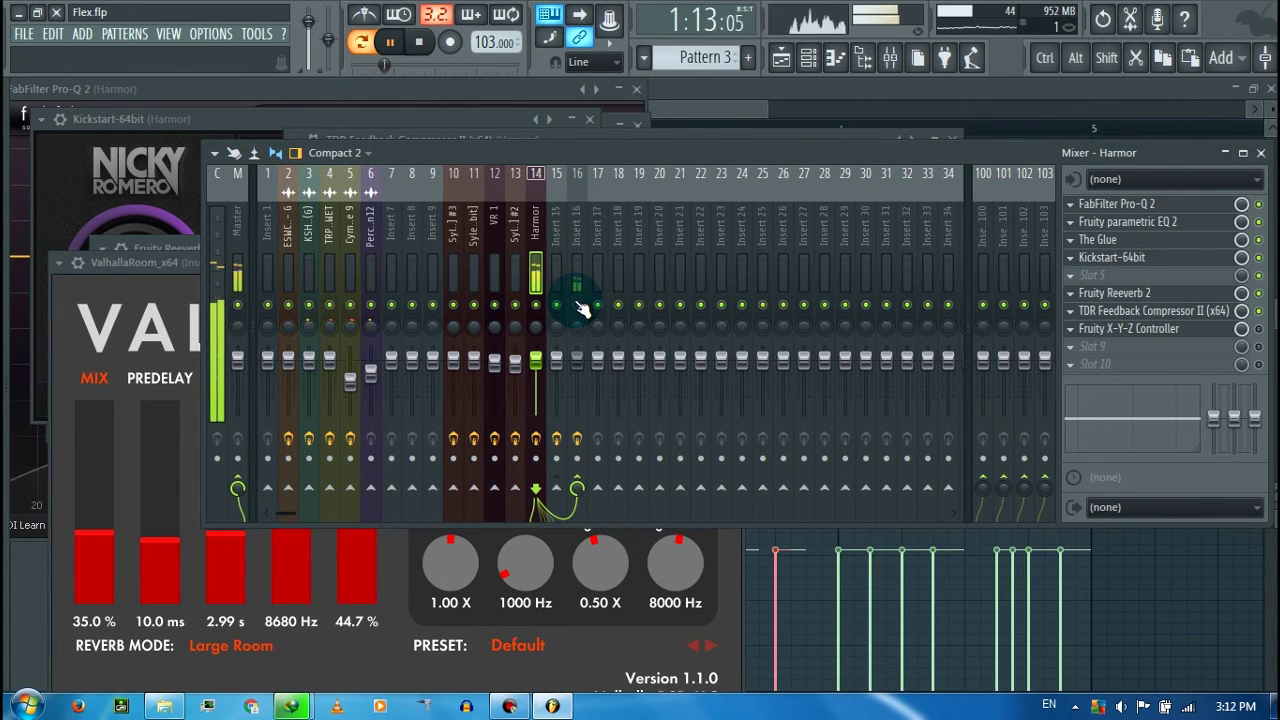
key("space")
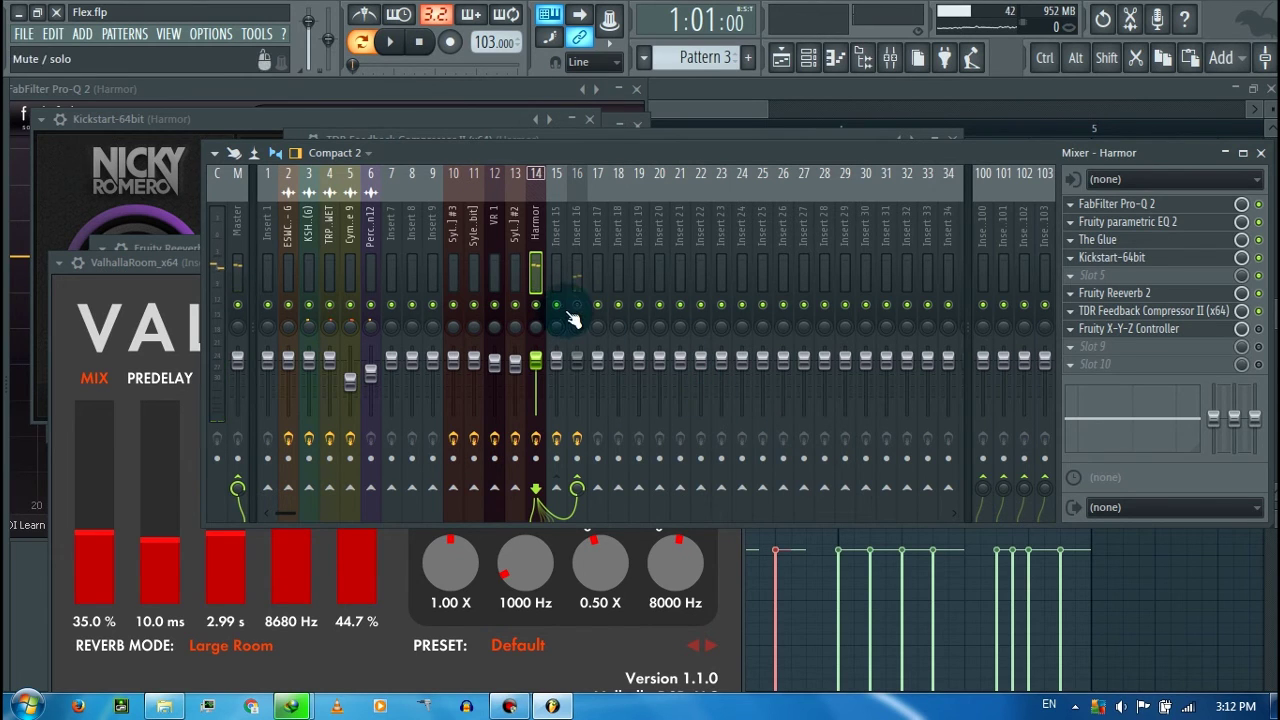
left_click(578, 308)
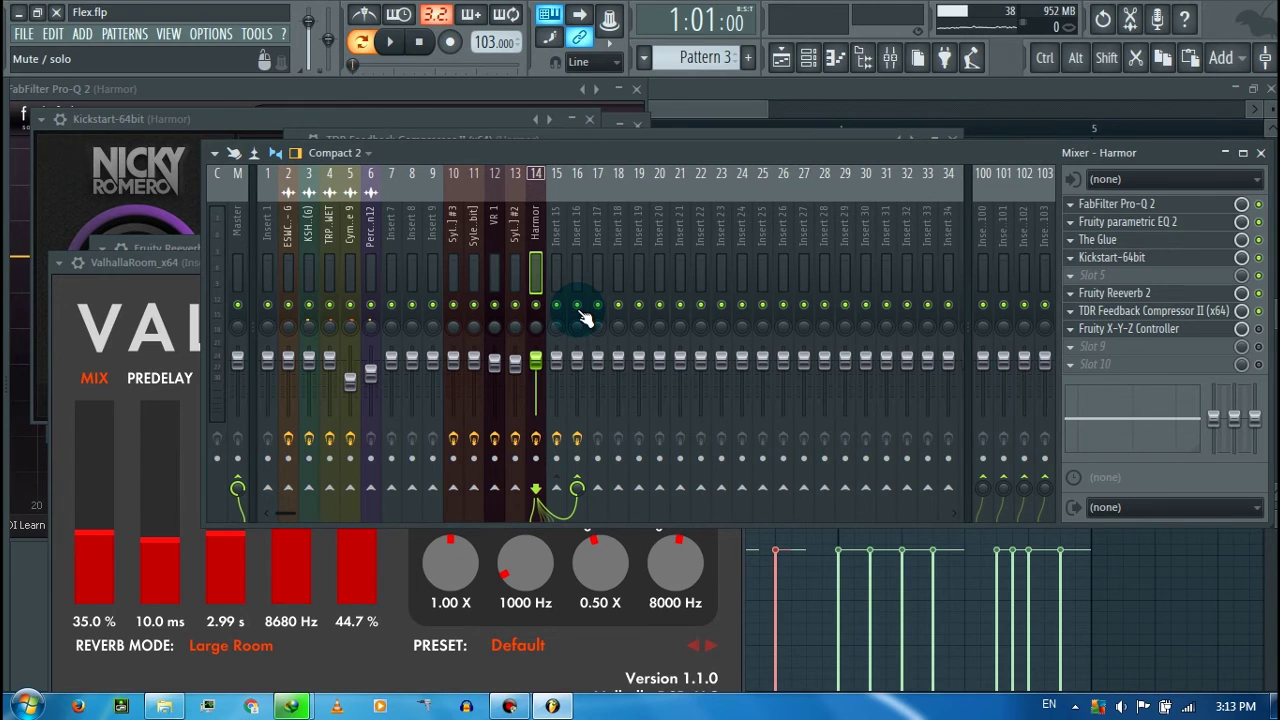
key("space")
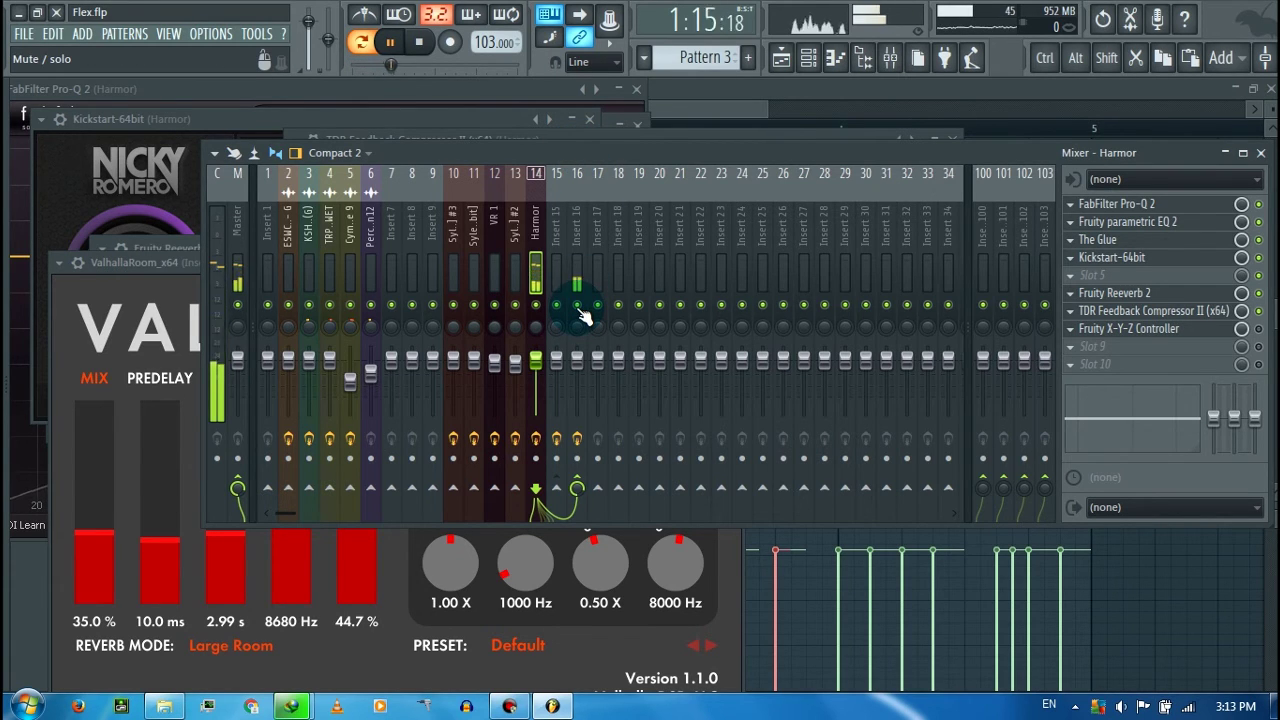
key("space")
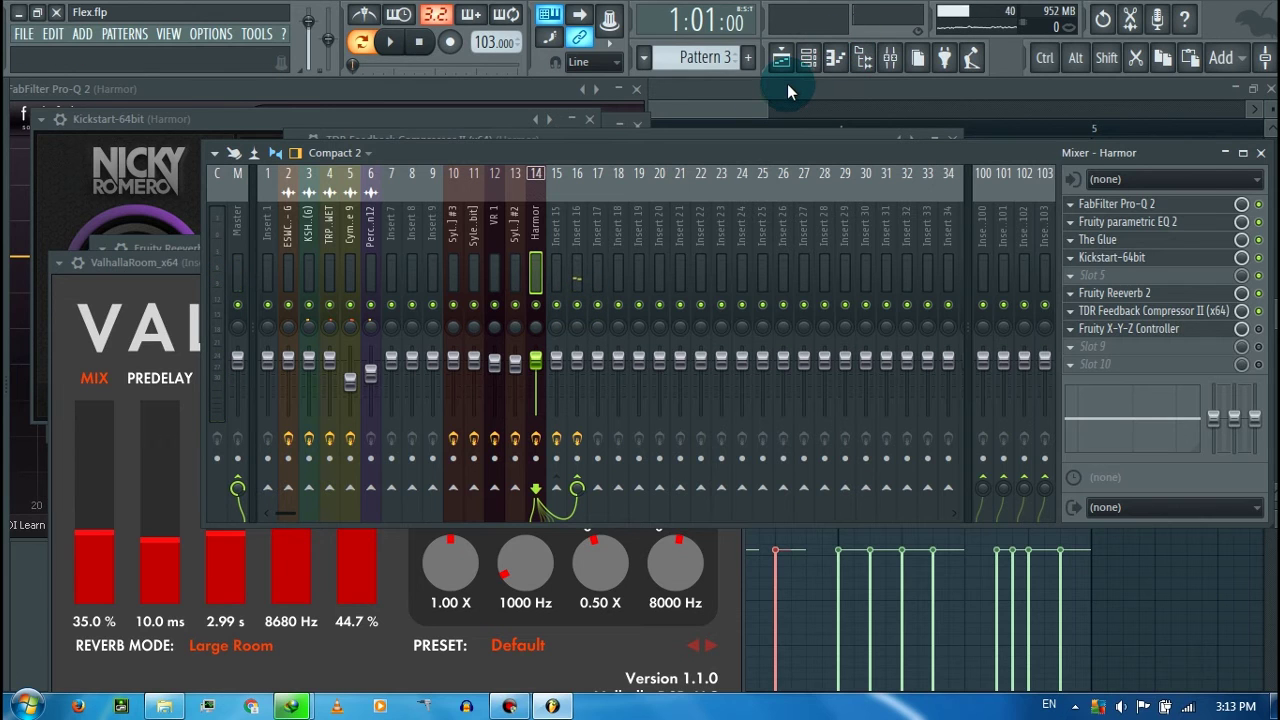
Step: Review the effect chain on Insert 16 and the one on the Harmor track in the mixer
left_click_drag(645, 153, 652, 187)
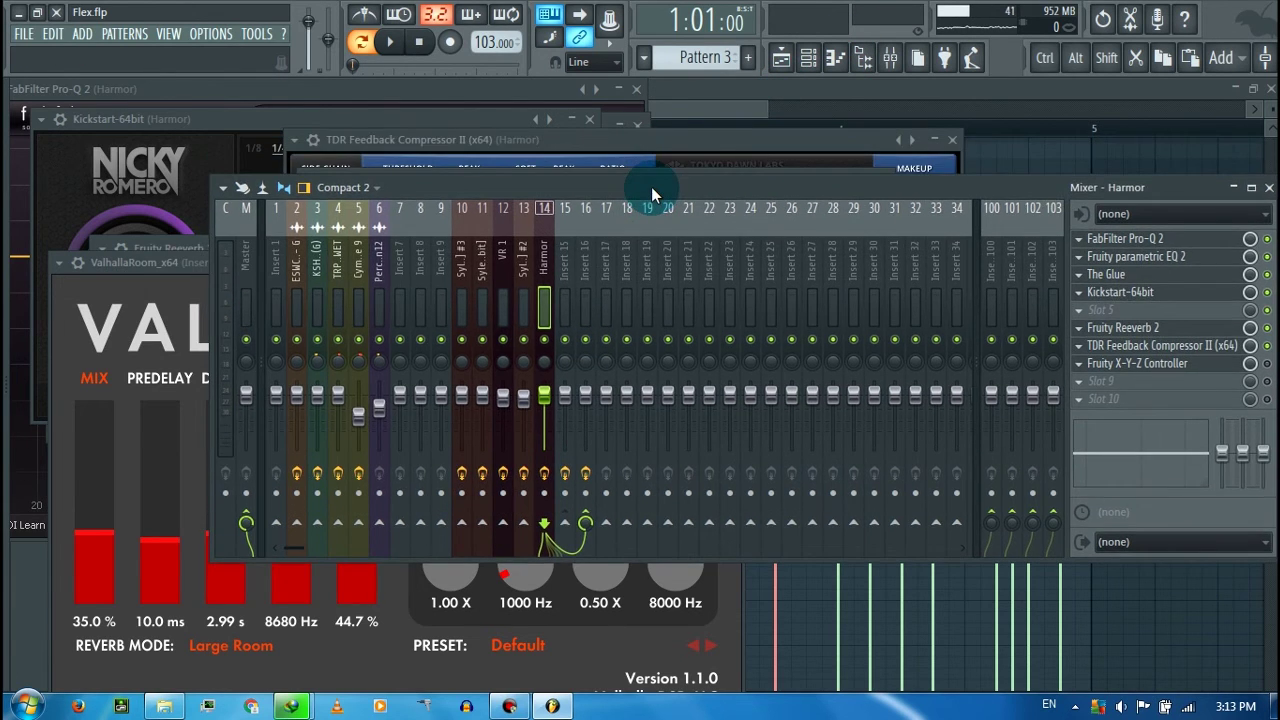
left_click(586, 291)
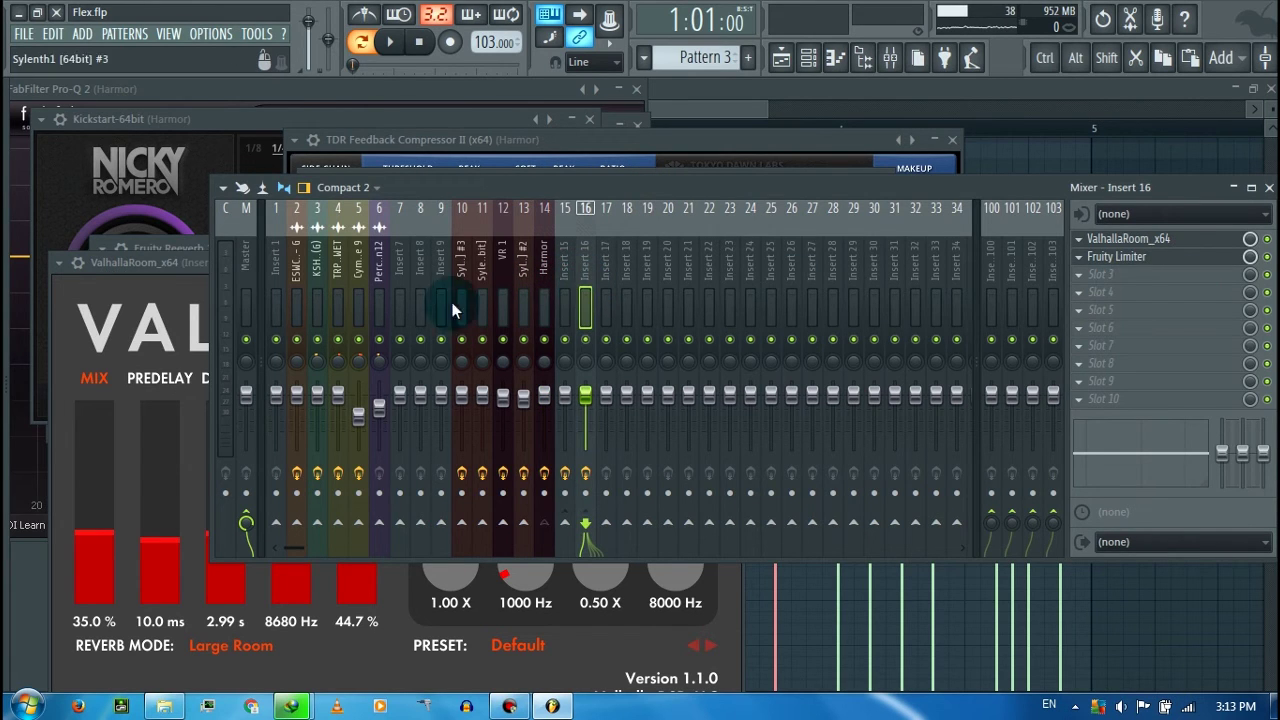
left_click(545, 290)
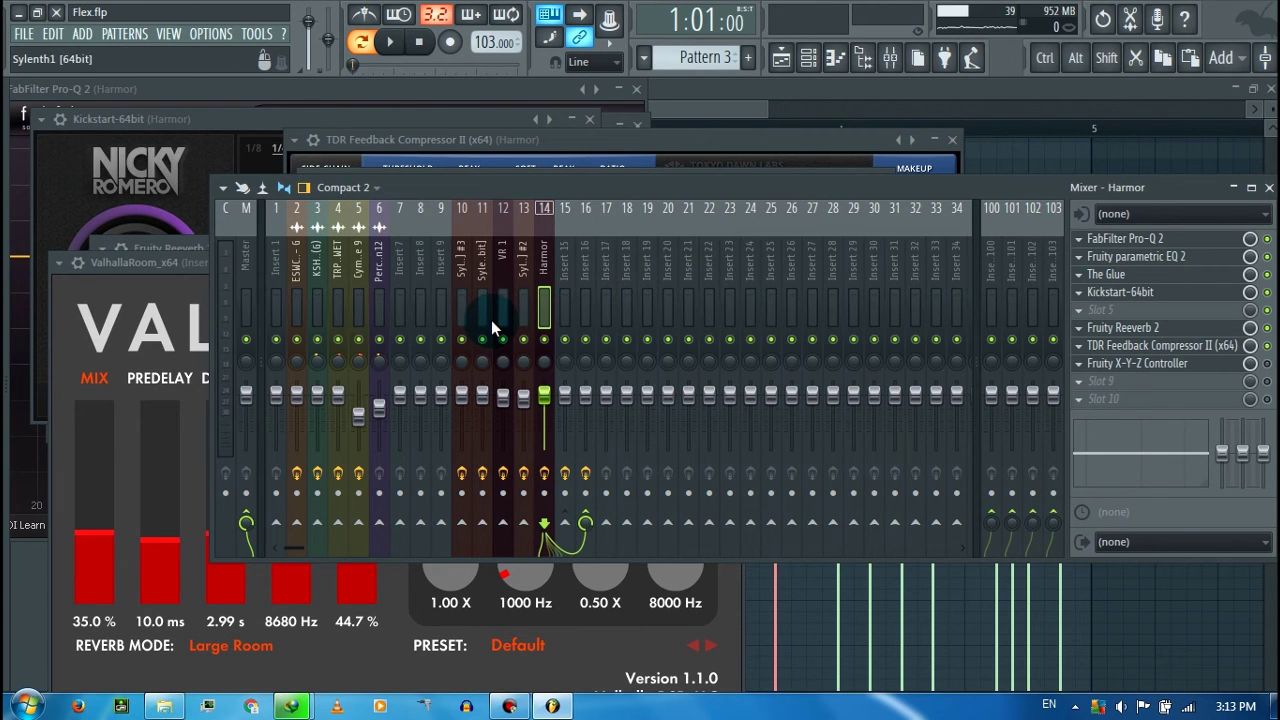
left_click(545, 321)
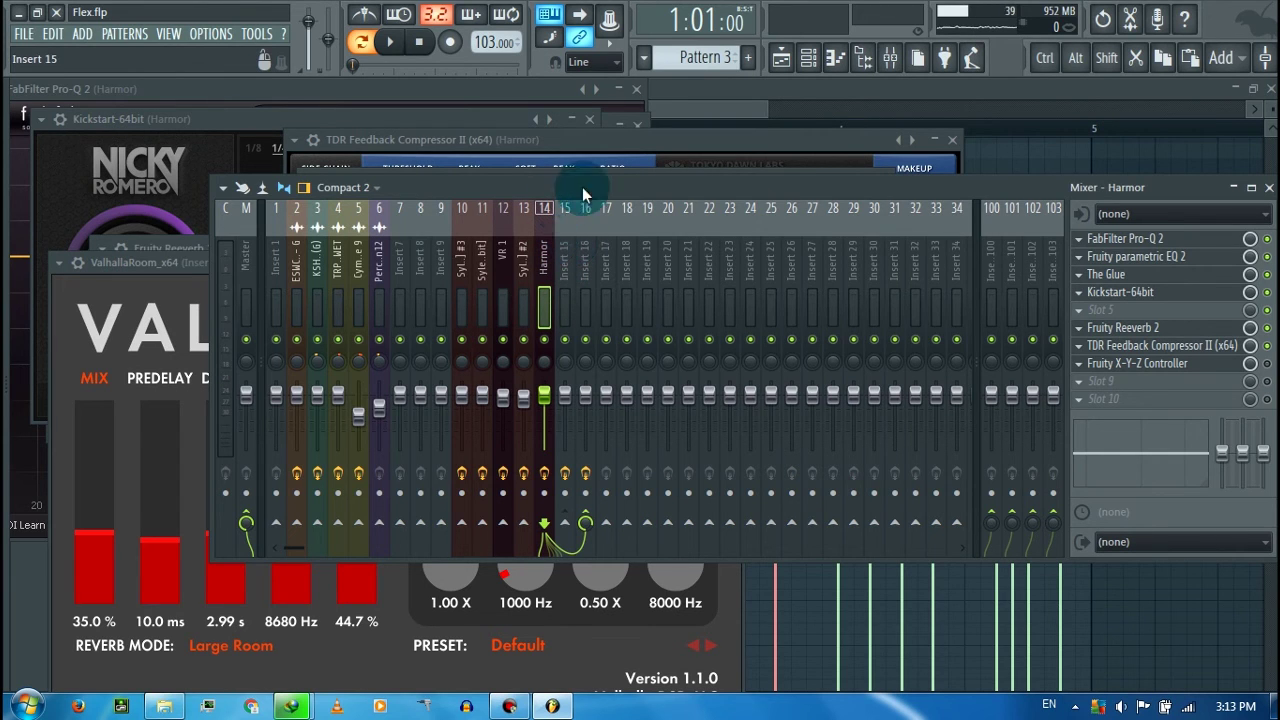
Step: Open the Playlist, show the whole arrangement and play its opening with the Track 8 lead muted
left_click(700, 143)
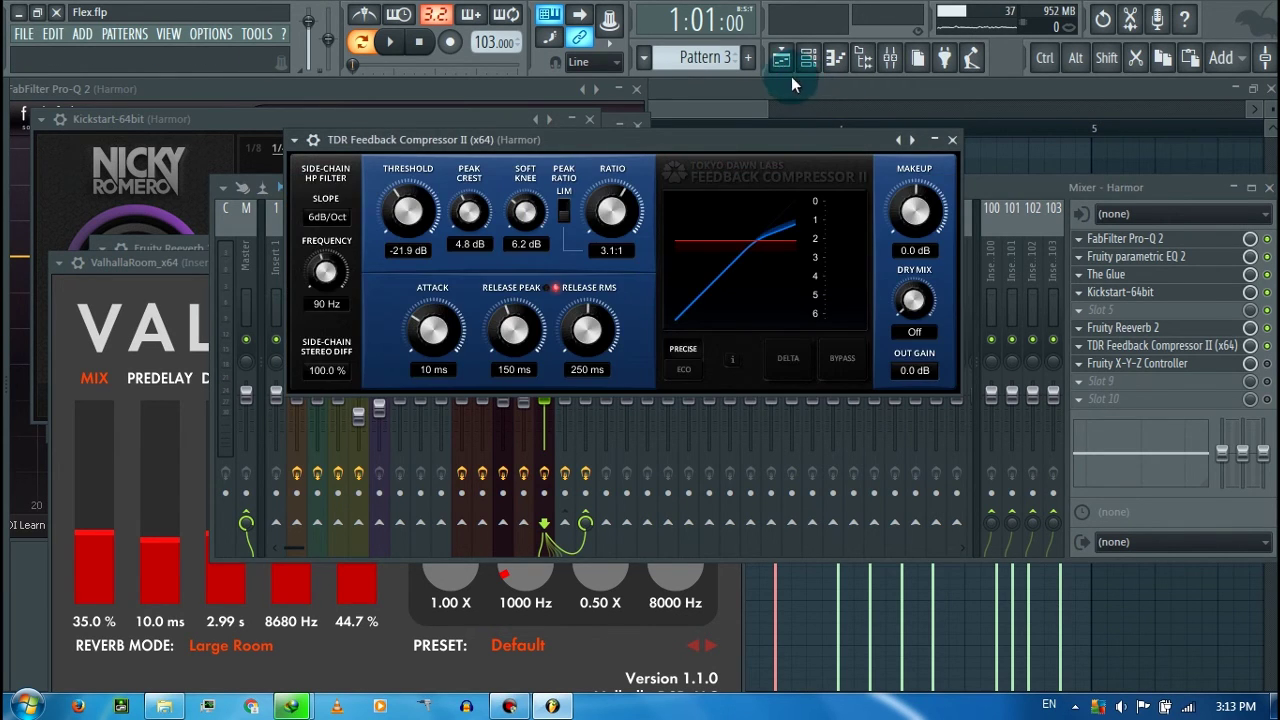
left_click(781, 57)
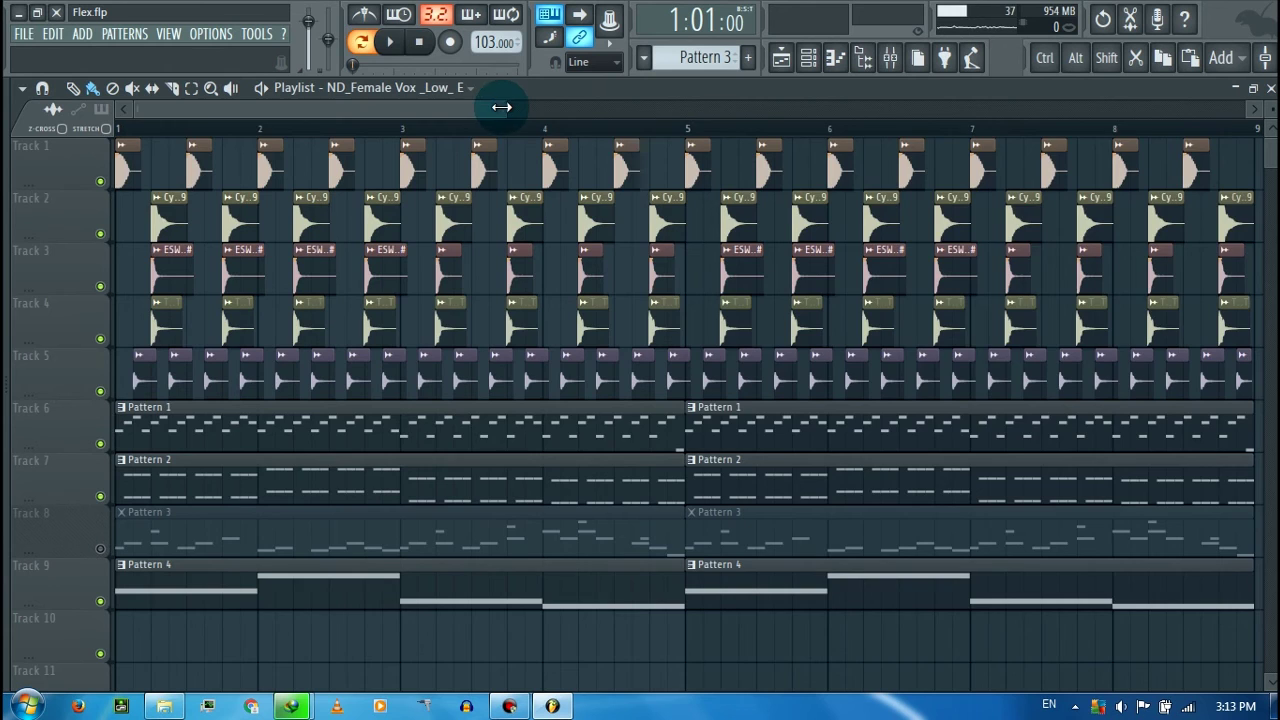
left_click_drag(500, 108, 917, 111)
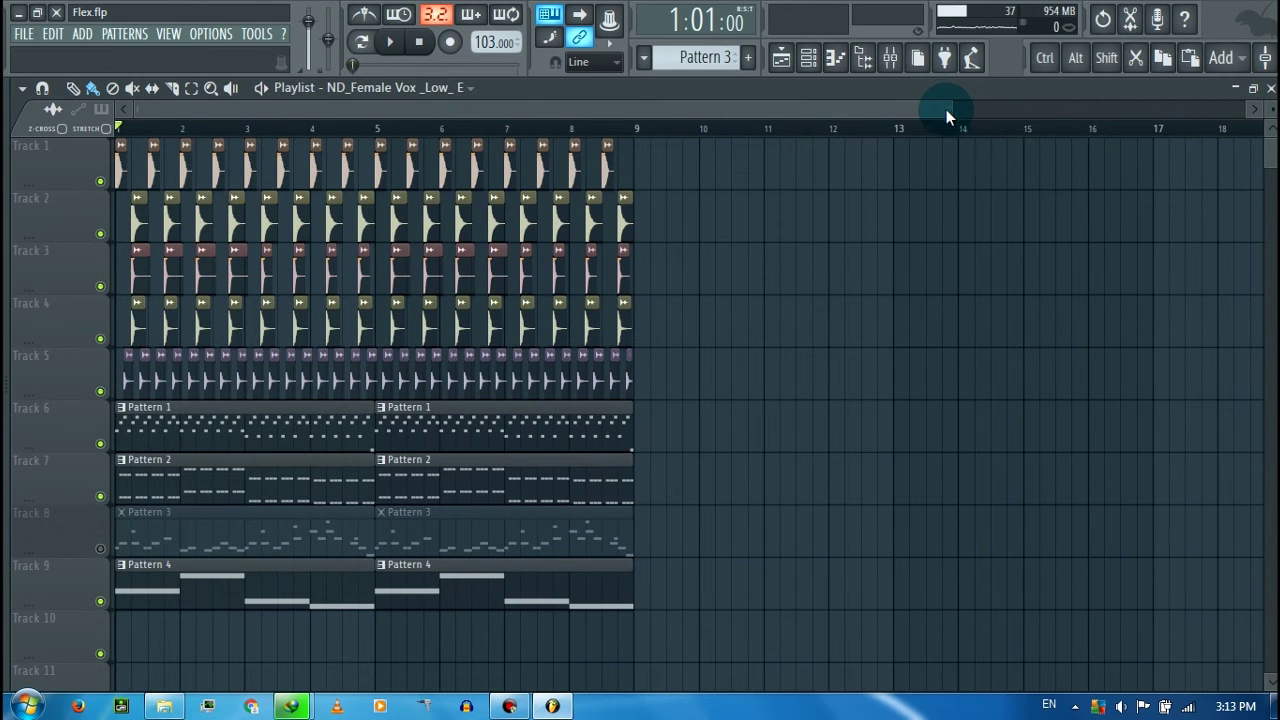
key("space")
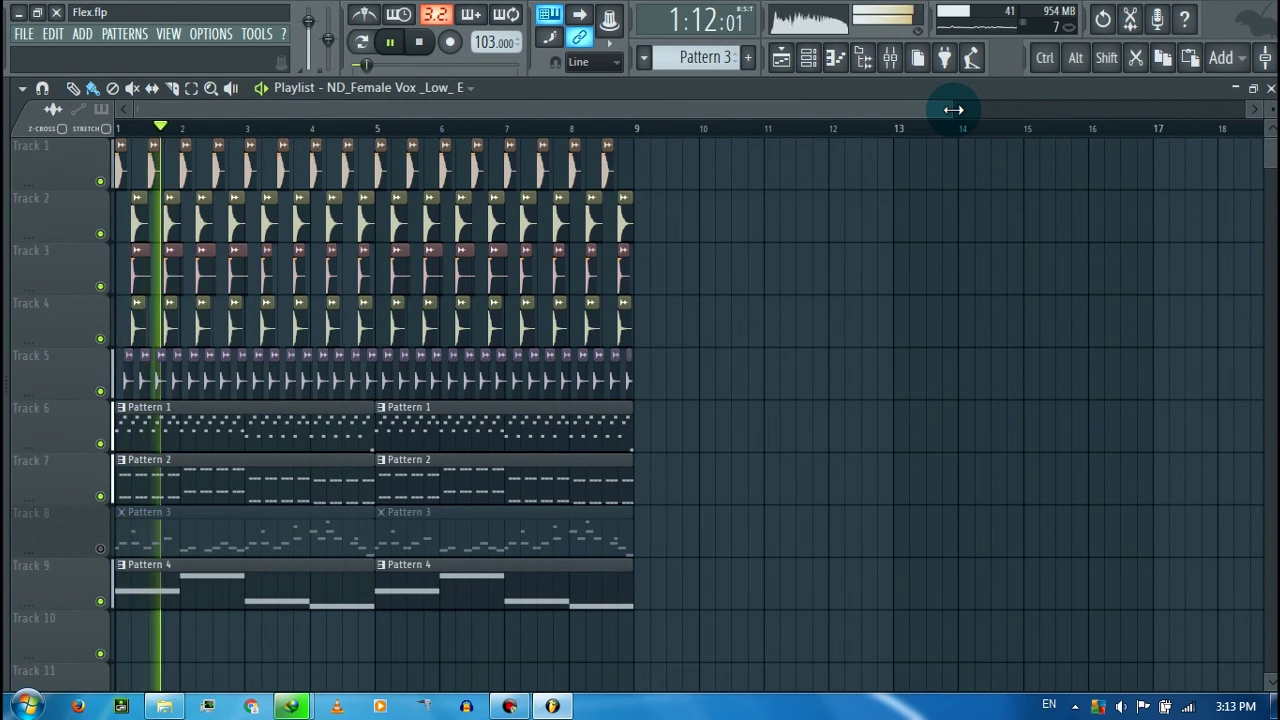
key("space")
left_click_drag(953, 109, 560, 163)
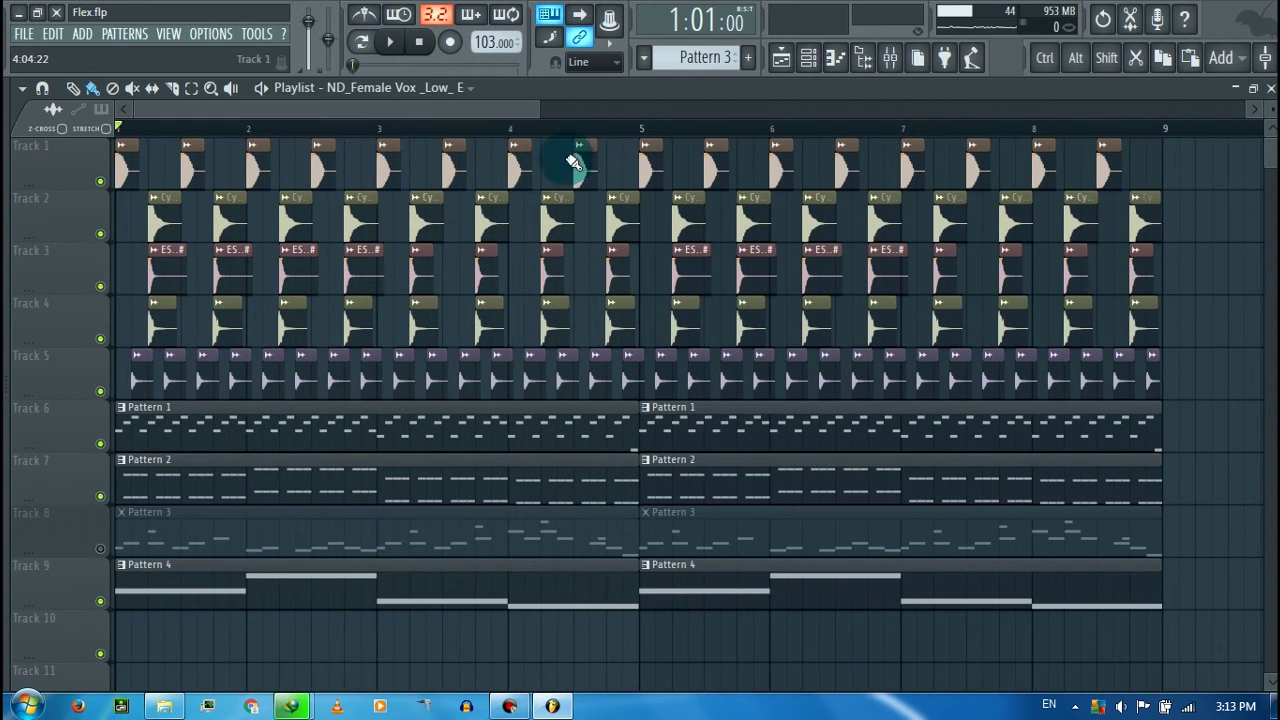
Step: Unmute Track 8 with the Pattern 3 lead and play the full arrangement from bar 1
left_click(102, 549)
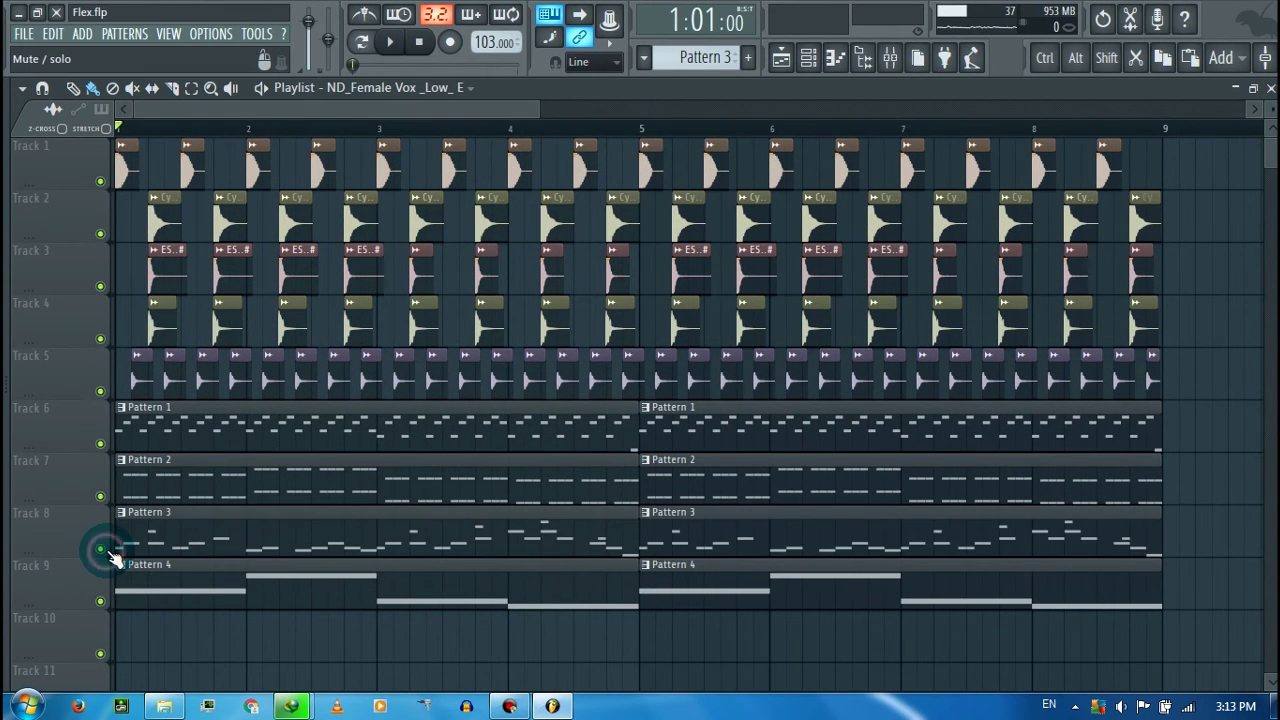
key("space")
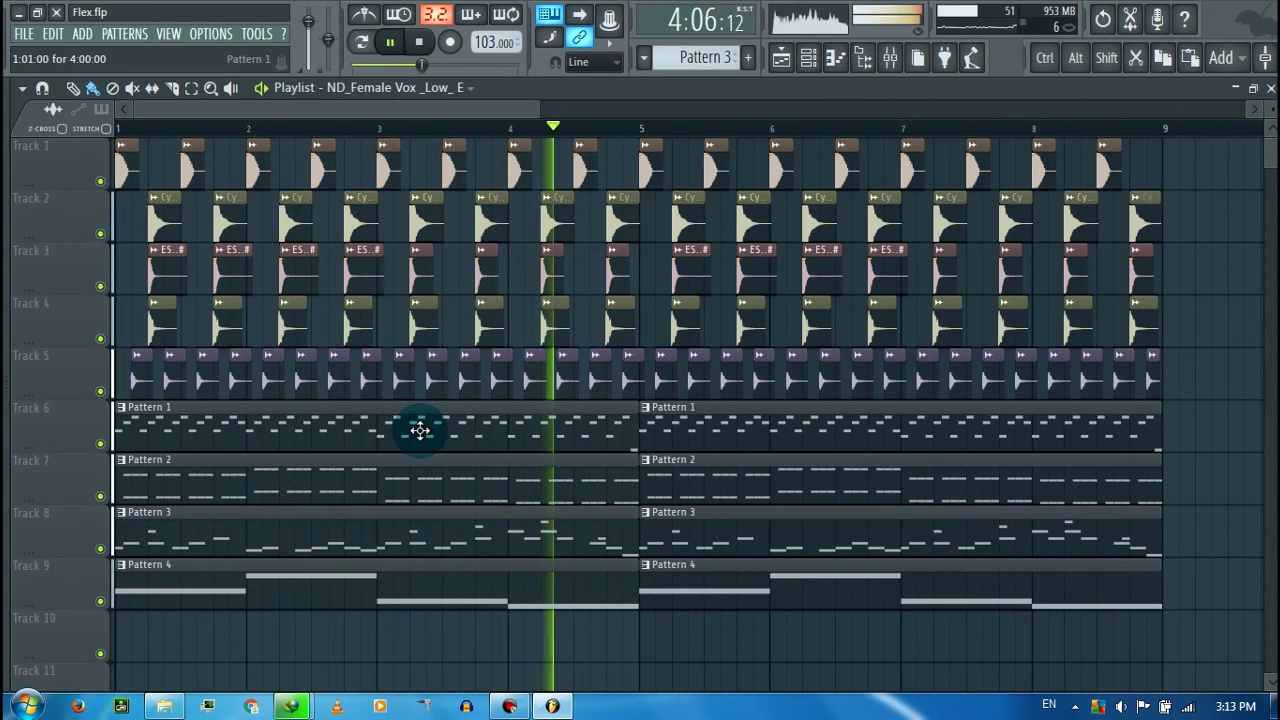
key("space")
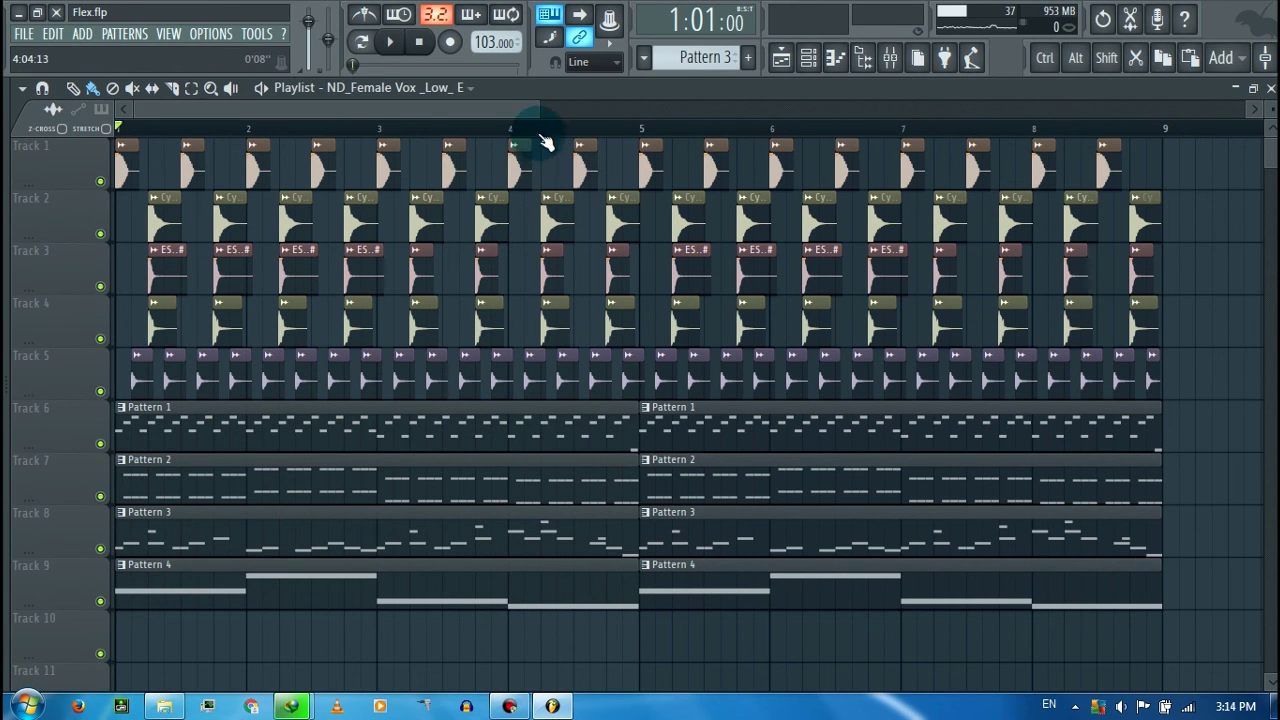
mouse_move(538, 114)
left_mouse_down()
mouse_move(588, 114)
mouse_move(532, 126)
left_mouse_up()
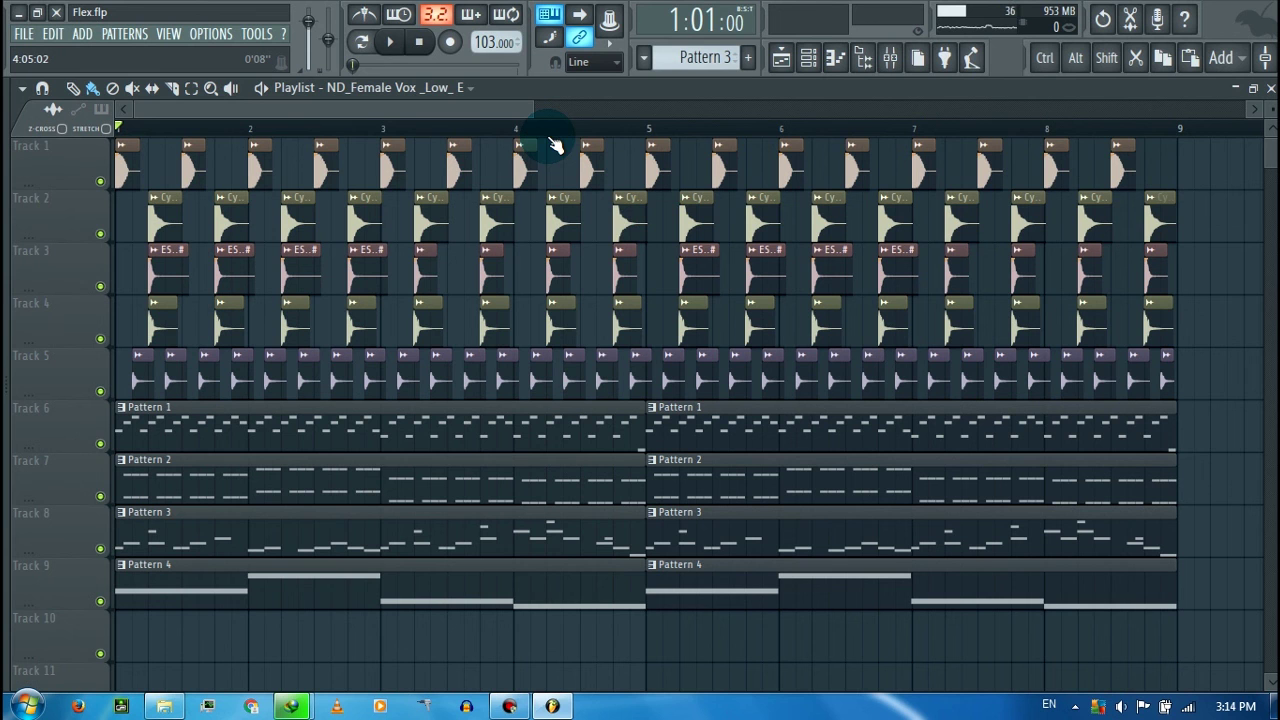
Step: Play the full arrangement once more from the start of the Playlist with every track unmuted
left_click_drag(531, 112, 571, 209)
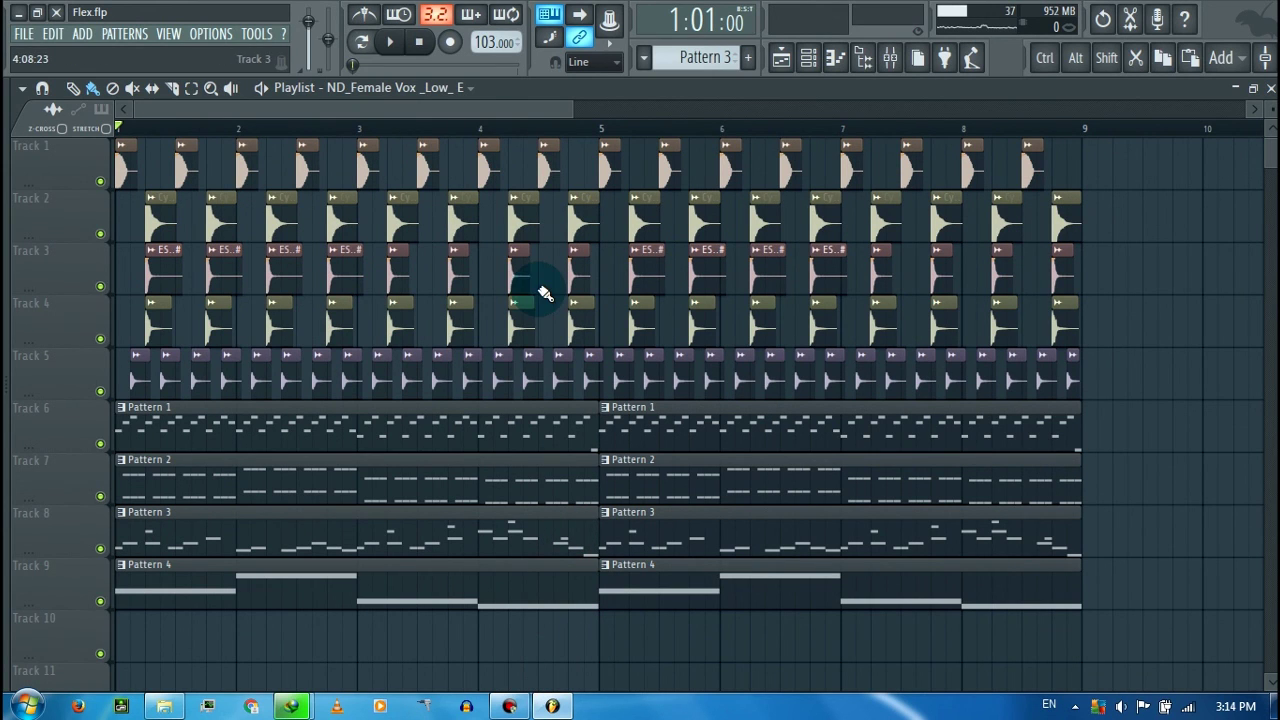
key("space")
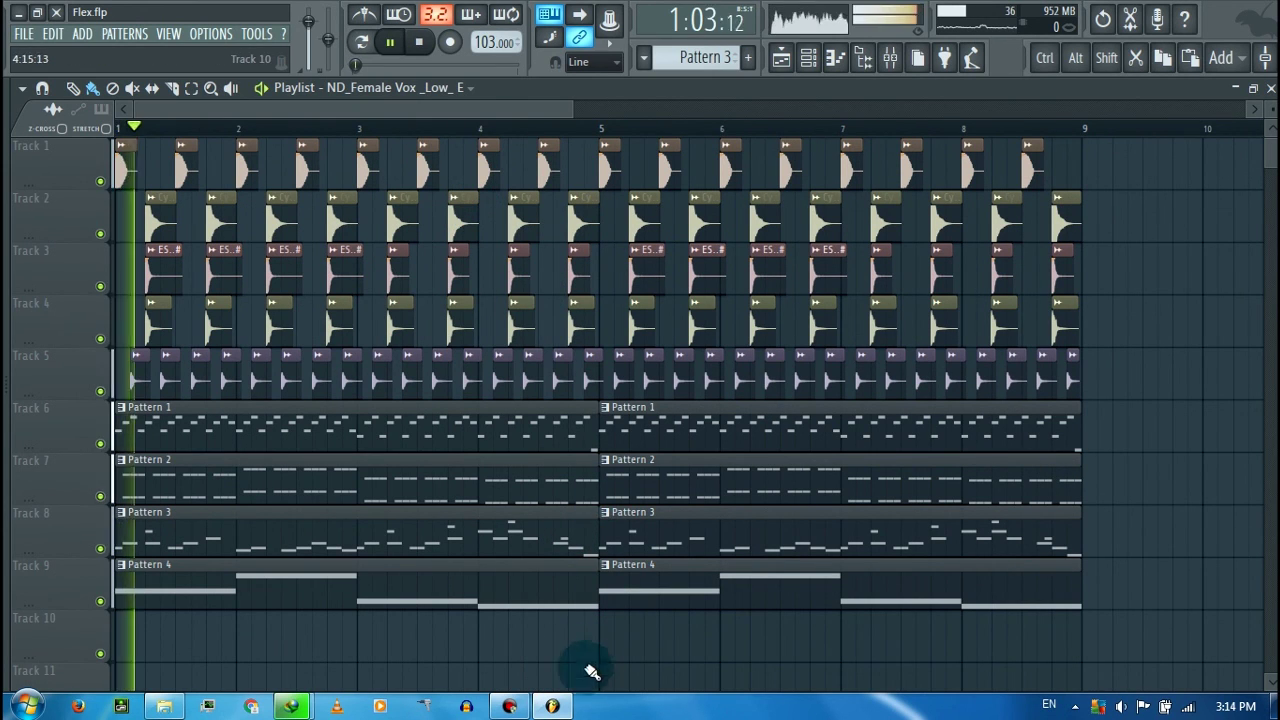
mouse_move(507, 708)
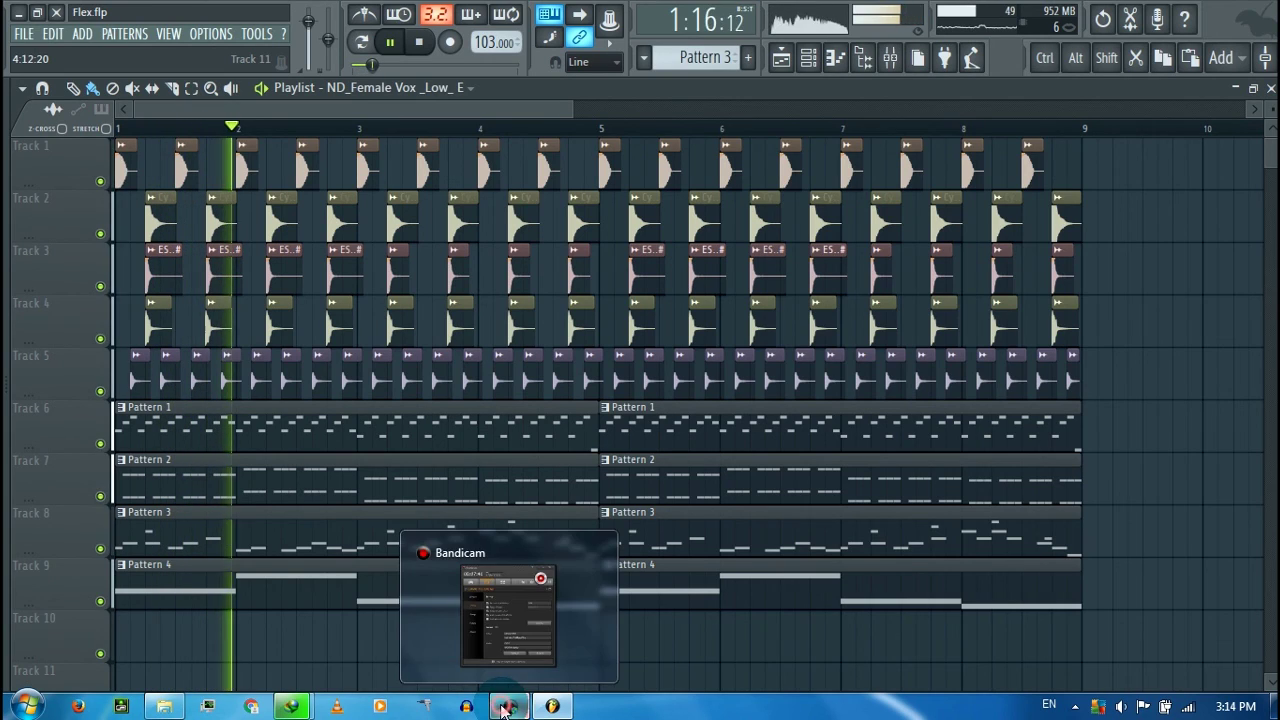
left_click(507, 708)
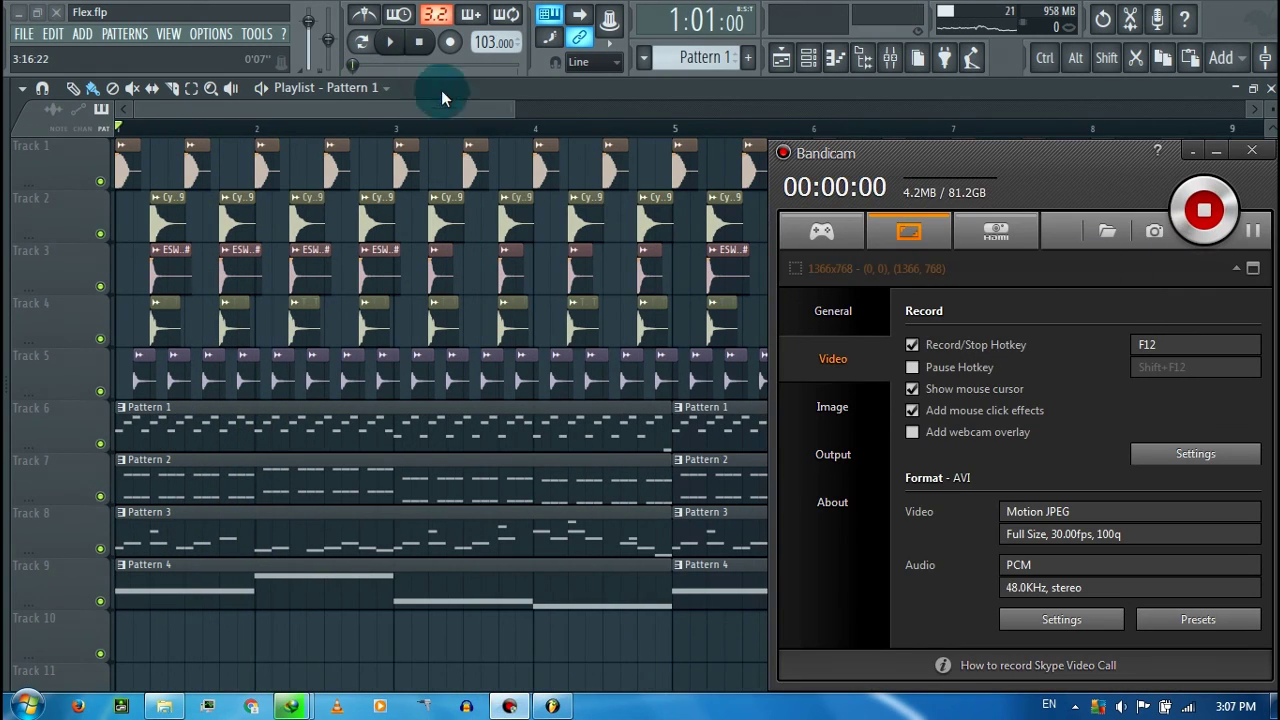
left_click(441, 90)
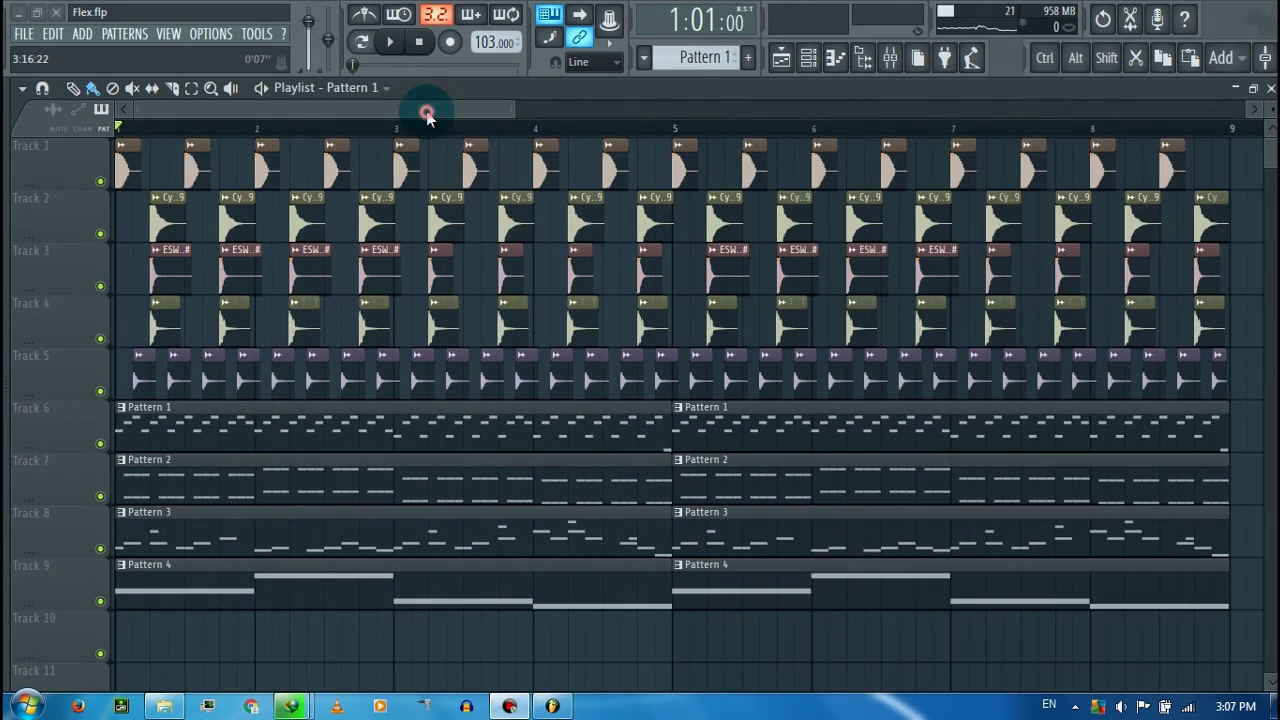
left_click(24, 34)
left_click(30, 34)
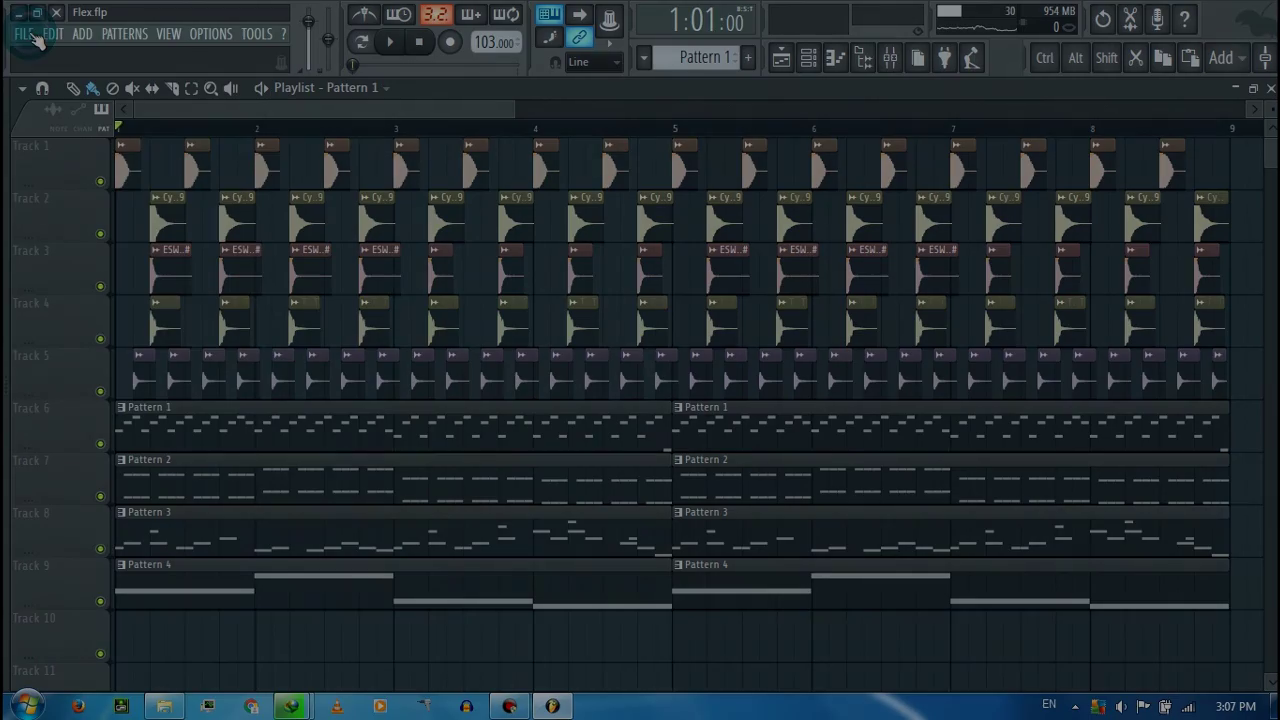
left_click(34, 35)
left_click(35, 35)
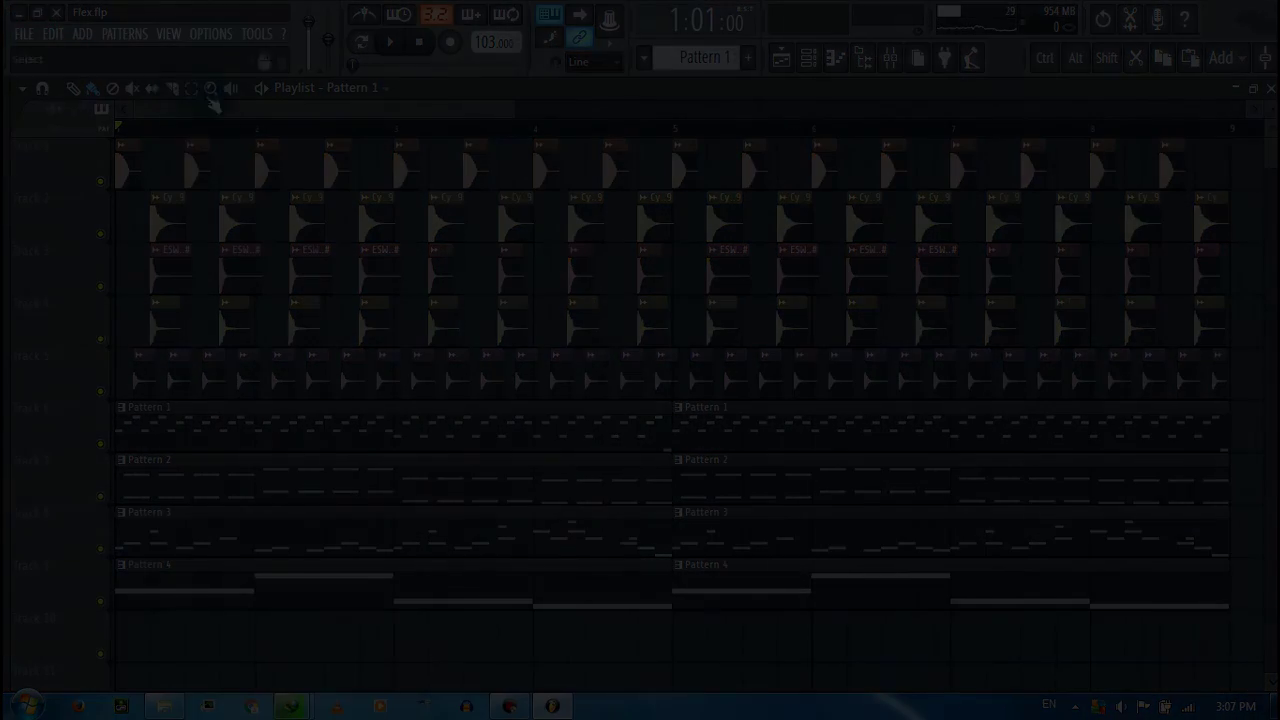